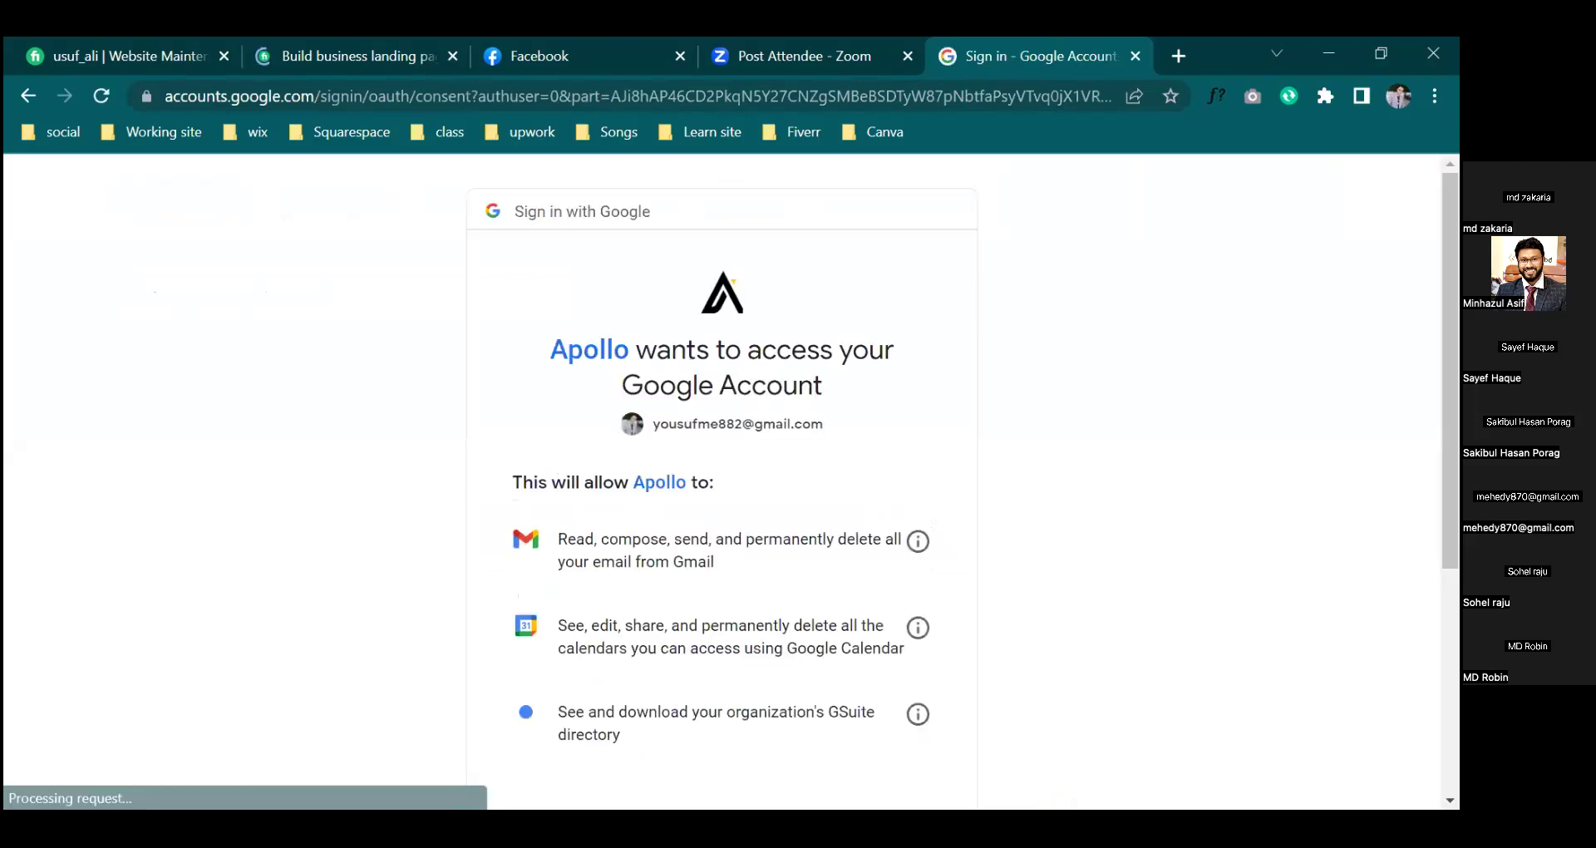
Allow Apollo to access the Google account on the sign-in consent page.
{"action": "scroll", "coordinate": [1193, 703], "scroll_direction": "down", "scroll_amount": 5}
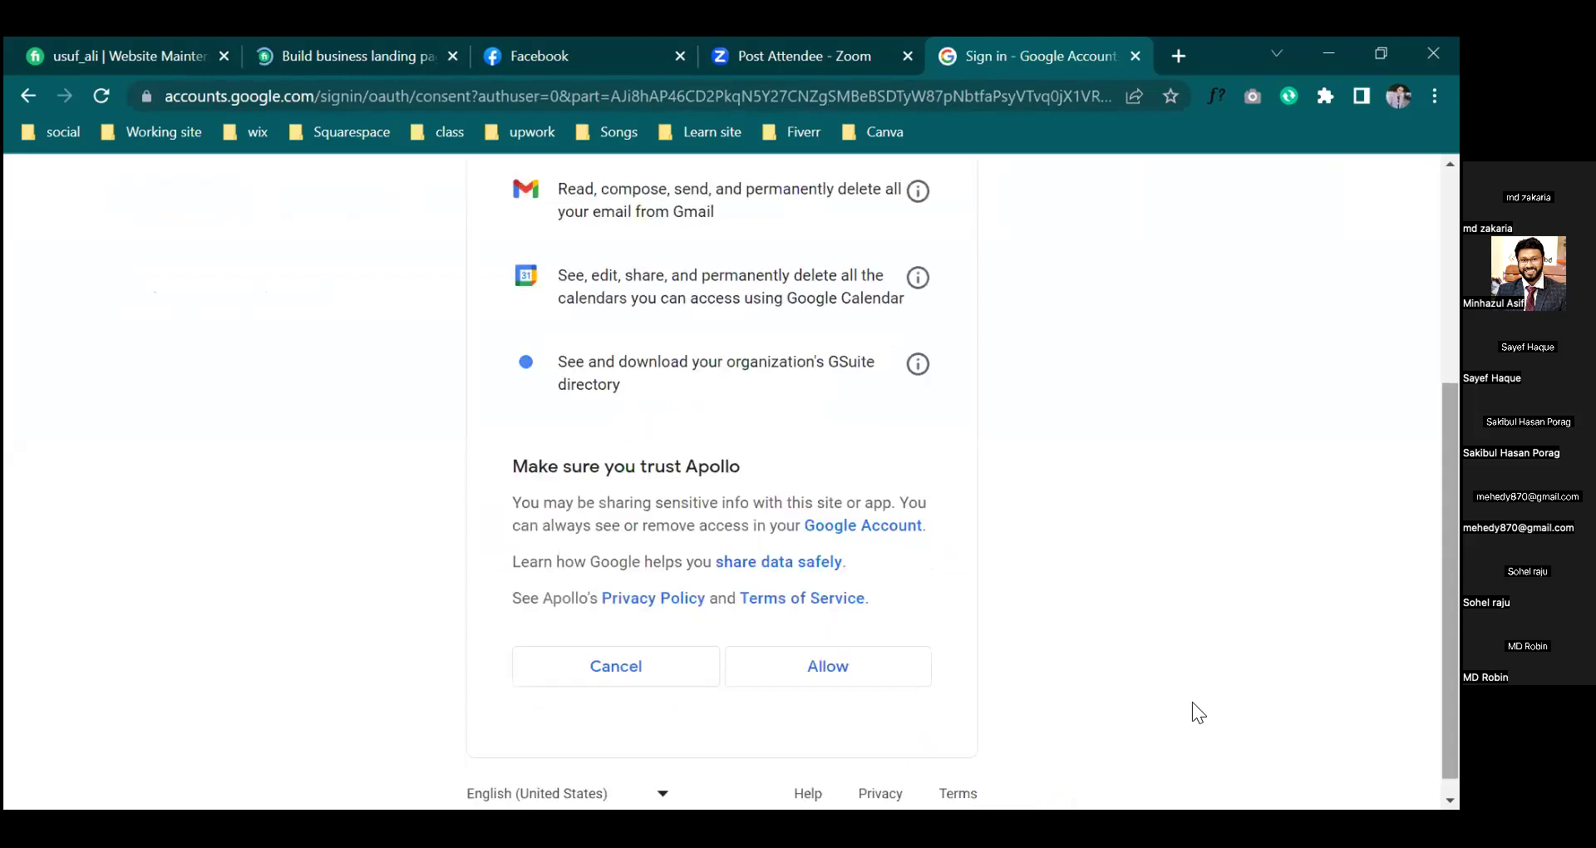
{"action": "left_click", "coordinate": [875, 671]}
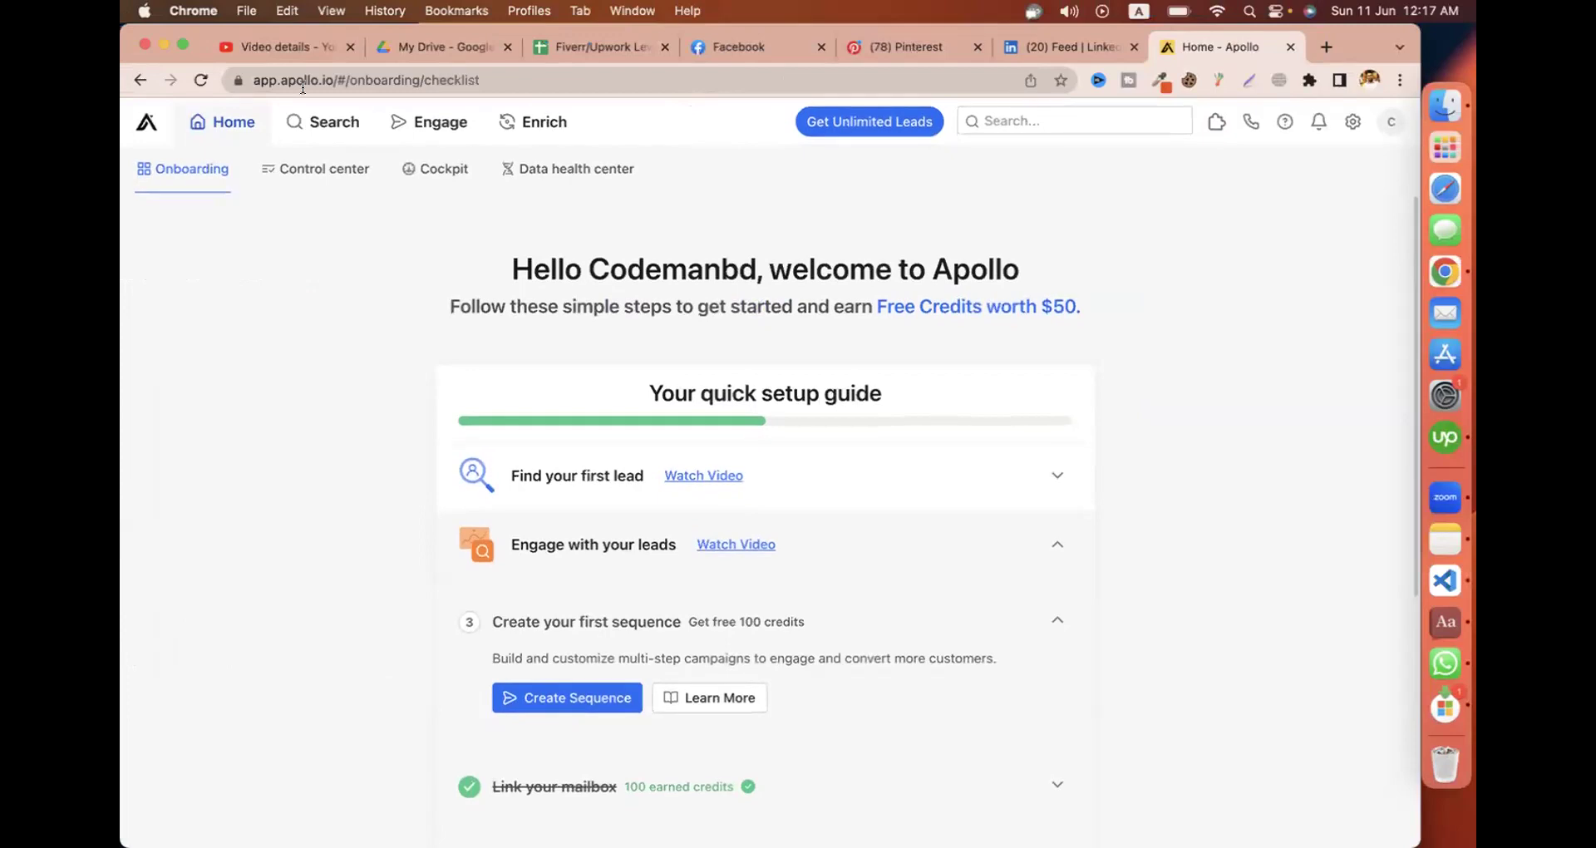
Open Apollo's people search and dismiss the LinkedIn prospecting recommendation.
{"action": "mouse_move", "coordinate": [316, 124]}
{"action": "left_click", "coordinate": [257, 170]}
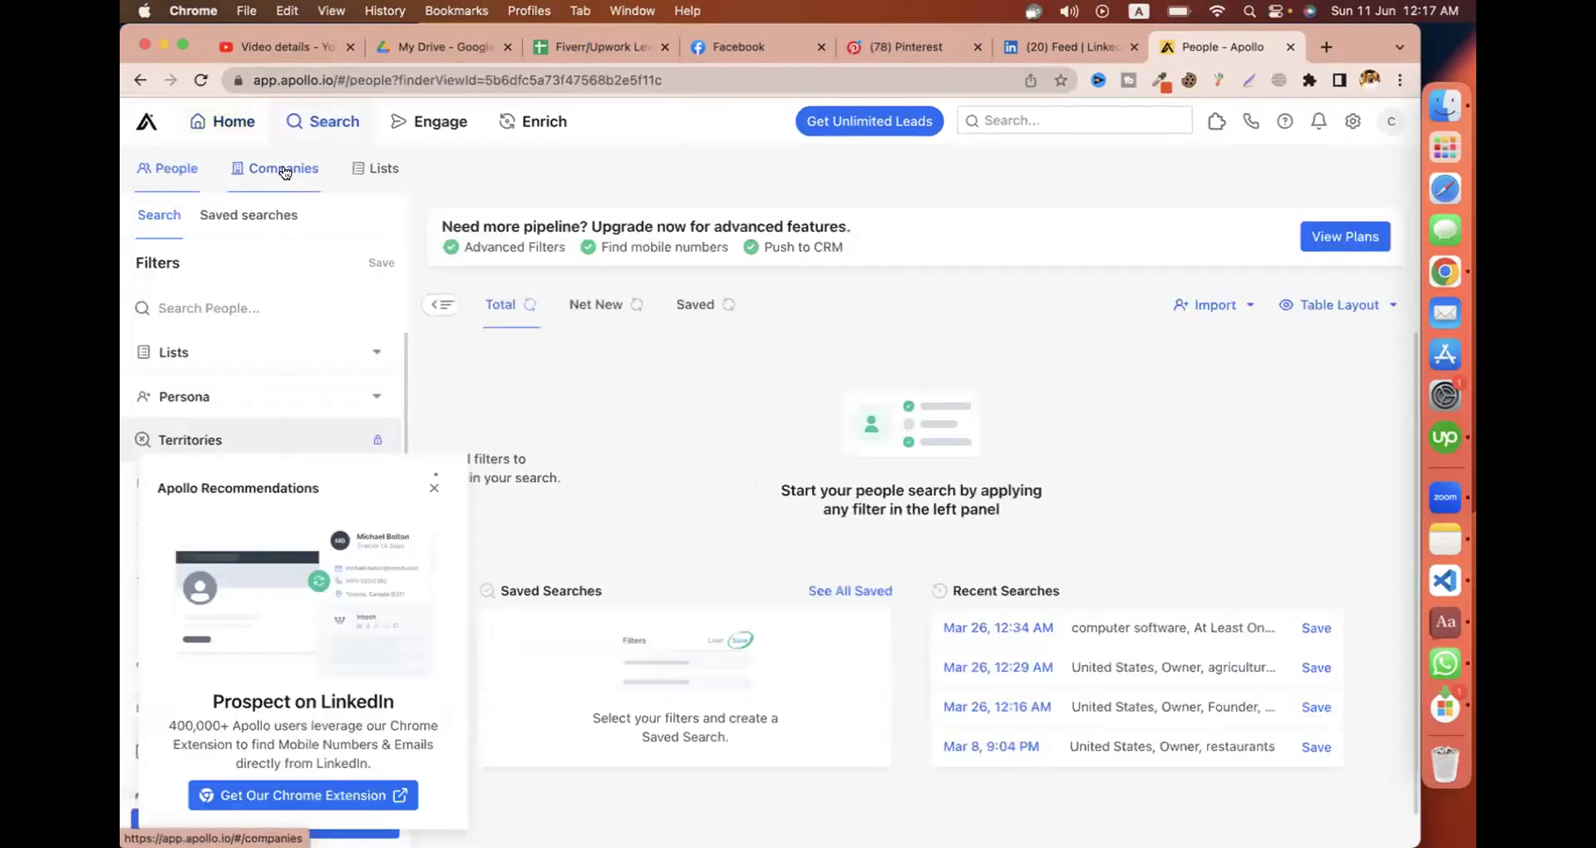
{"action": "left_click", "coordinate": [434, 488]}
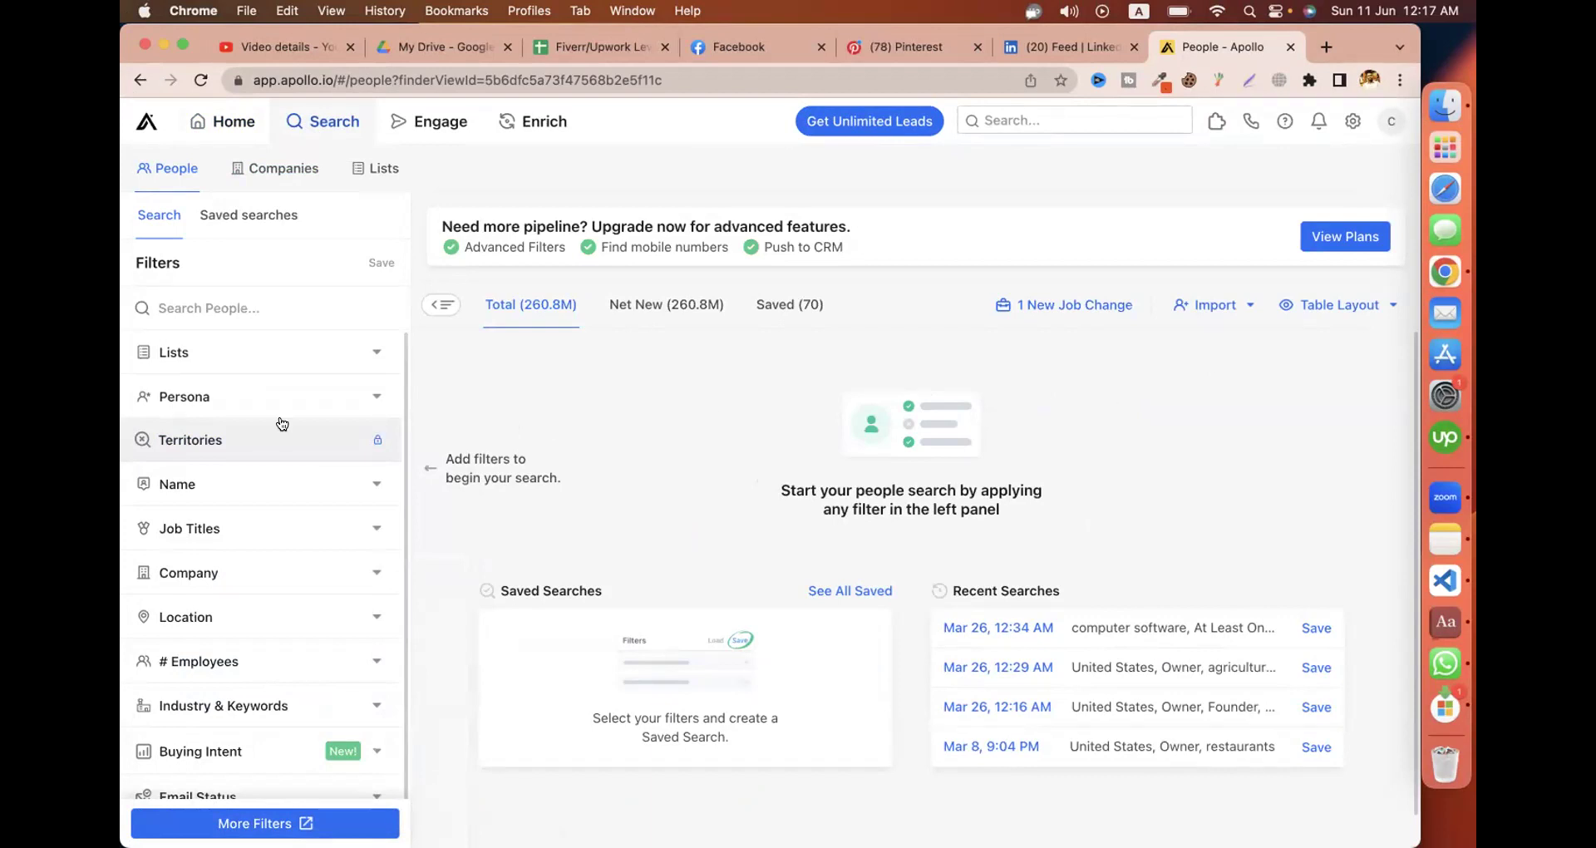
Filter the people search to the job title "owner" and collapse the job title filter.
{"action": "left_click", "coordinate": [241, 541]}
{"action": "left_click", "coordinate": [213, 445]}
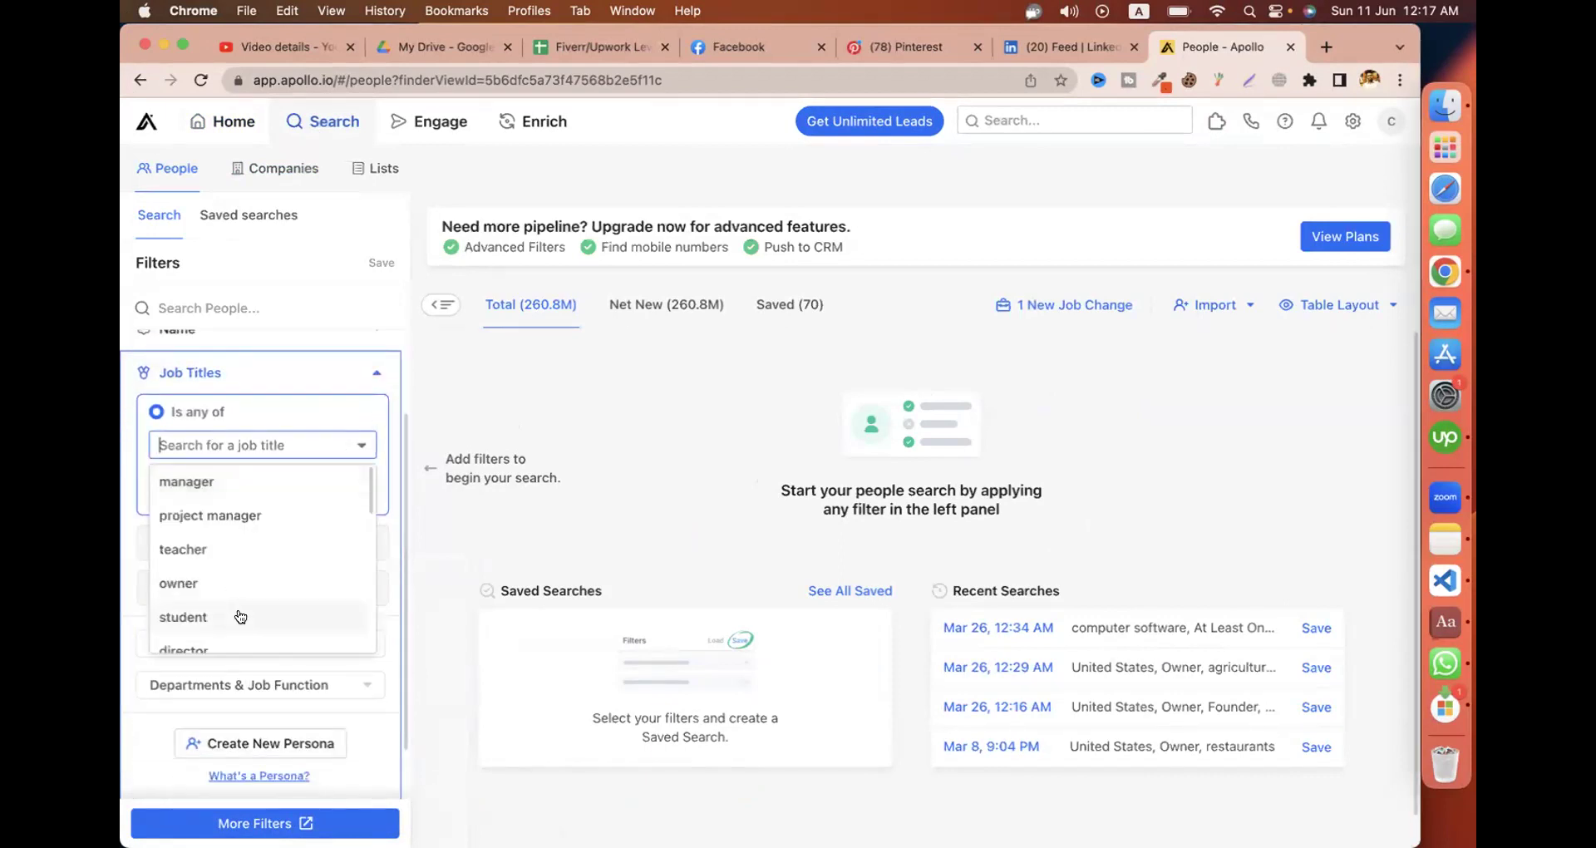
{"action": "scroll", "coordinate": [239, 612], "scroll_direction": "down", "scroll_amount": 1}
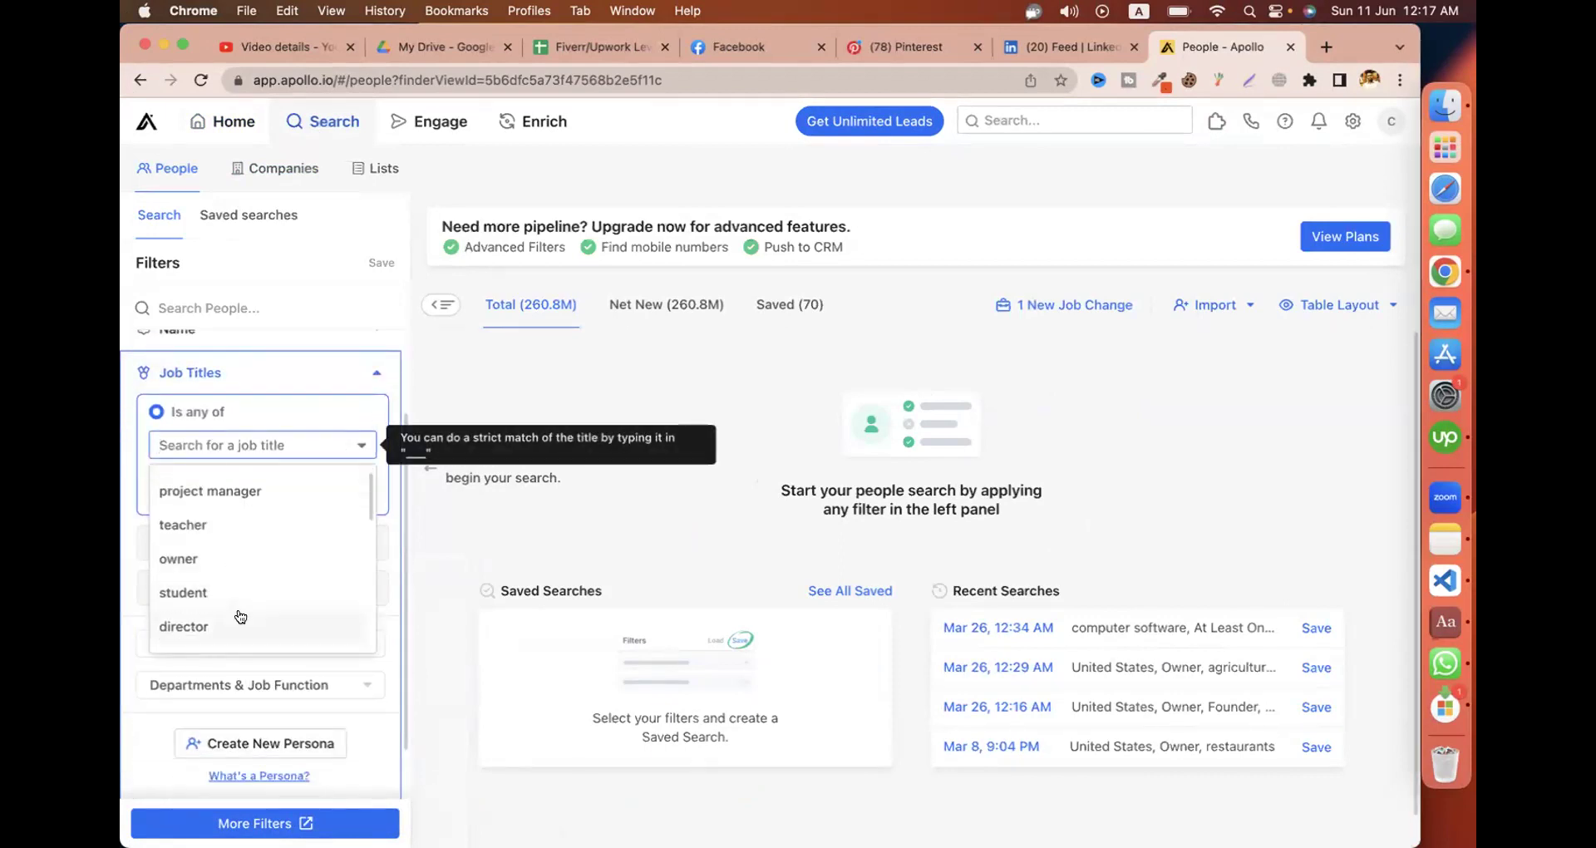
{"action": "left_click", "coordinate": [197, 560]}
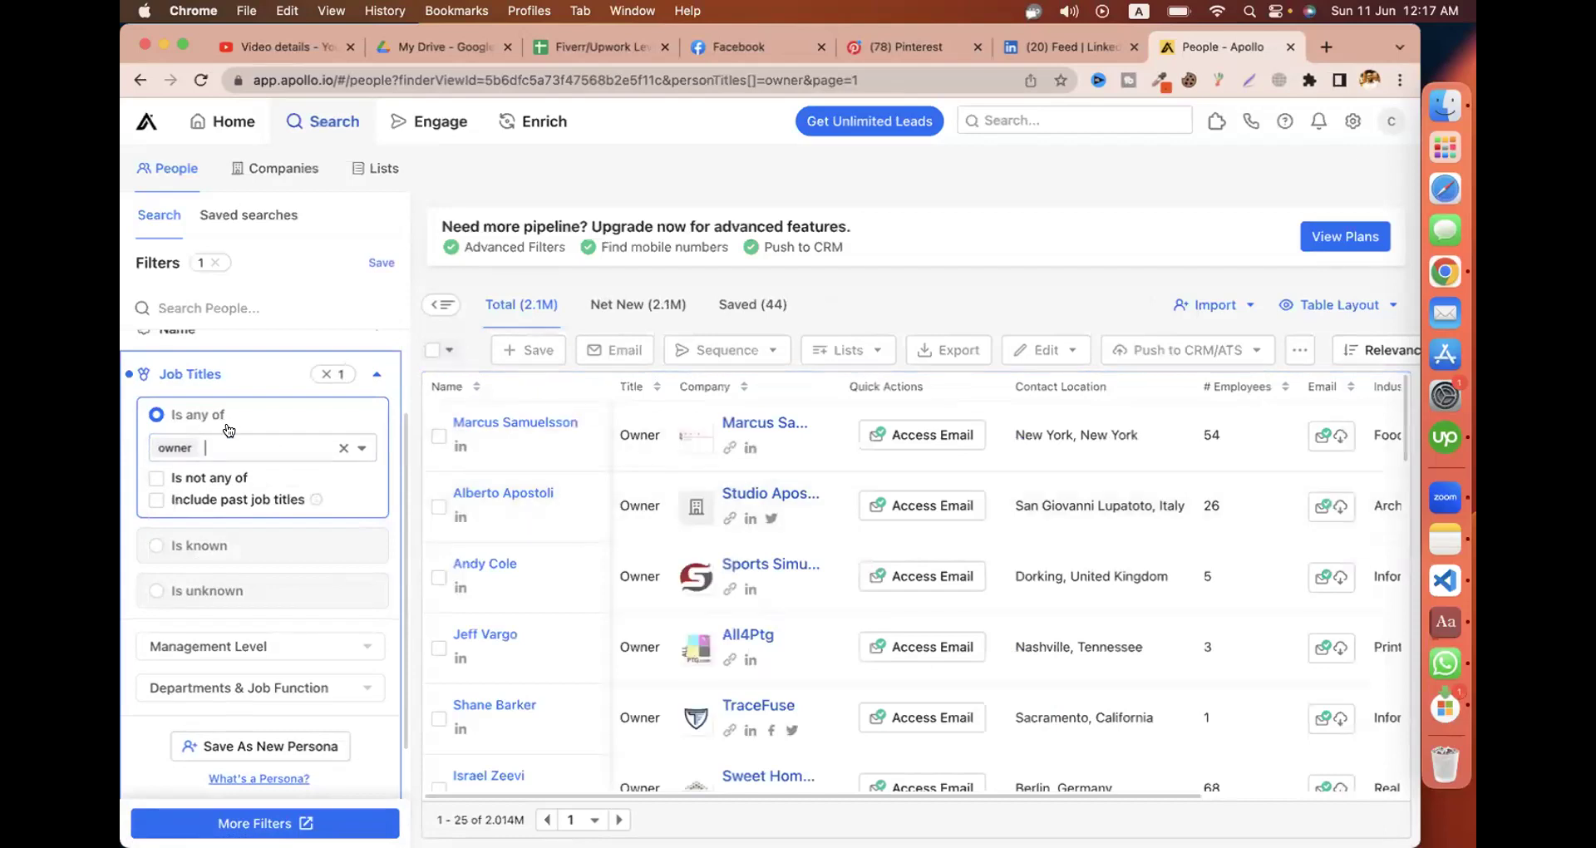
{"action": "scroll", "coordinate": [208, 466], "scroll_direction": "up", "scroll_amount": 3}
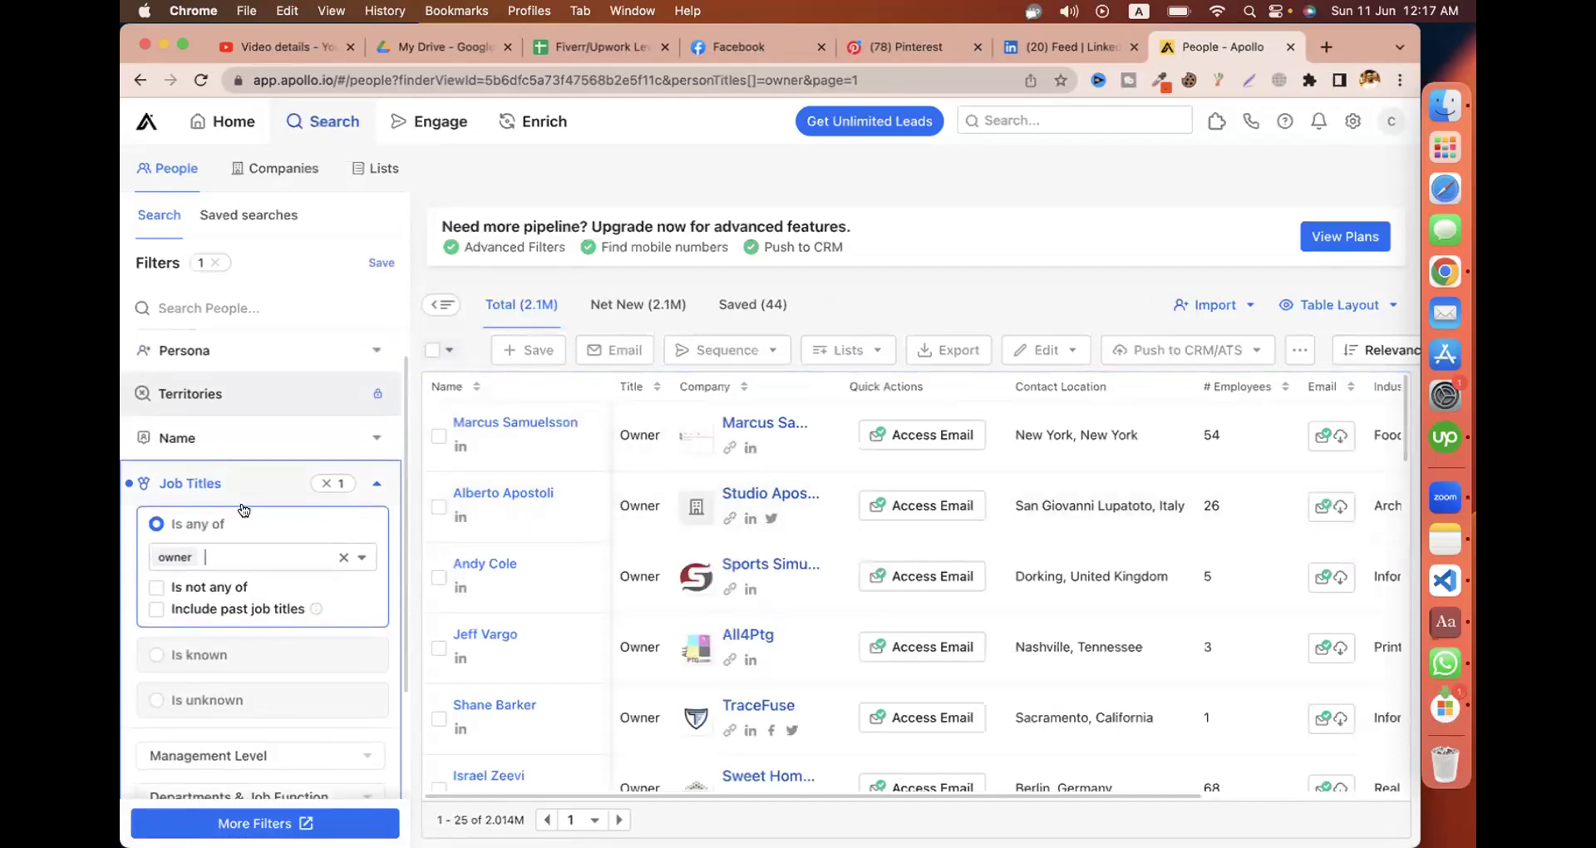
{"action": "left_click", "coordinate": [376, 483]}
{"action": "scroll", "coordinate": [199, 489], "scroll_direction": "up", "scroll_amount": 1}
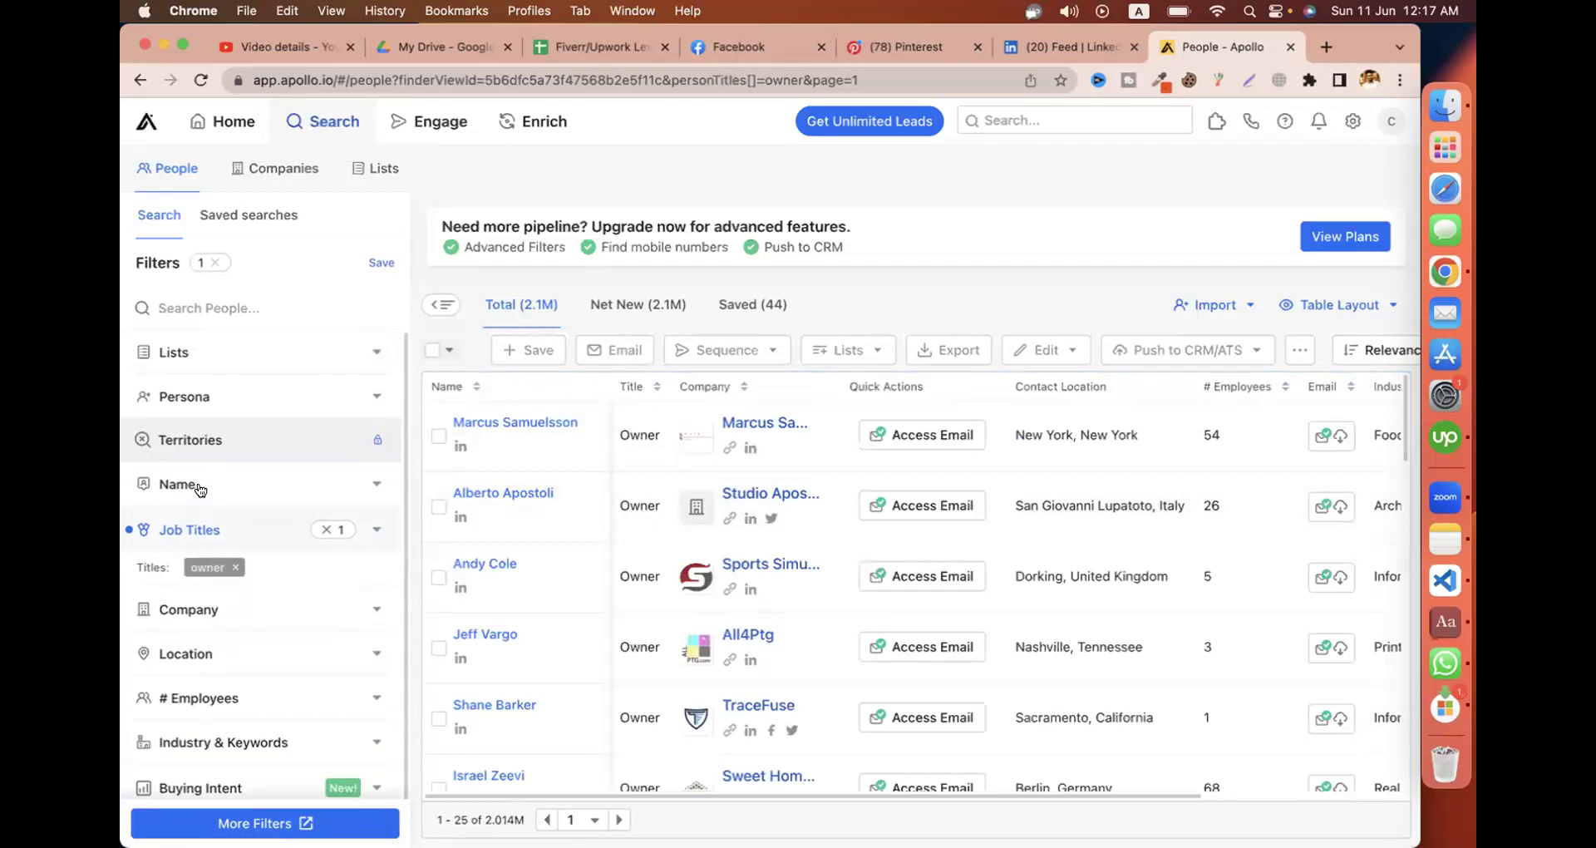
Restrict the contact location to United States and collapse the location filter.
{"action": "scroll", "coordinate": [234, 601], "scroll_direction": "down", "scroll_amount": 3}
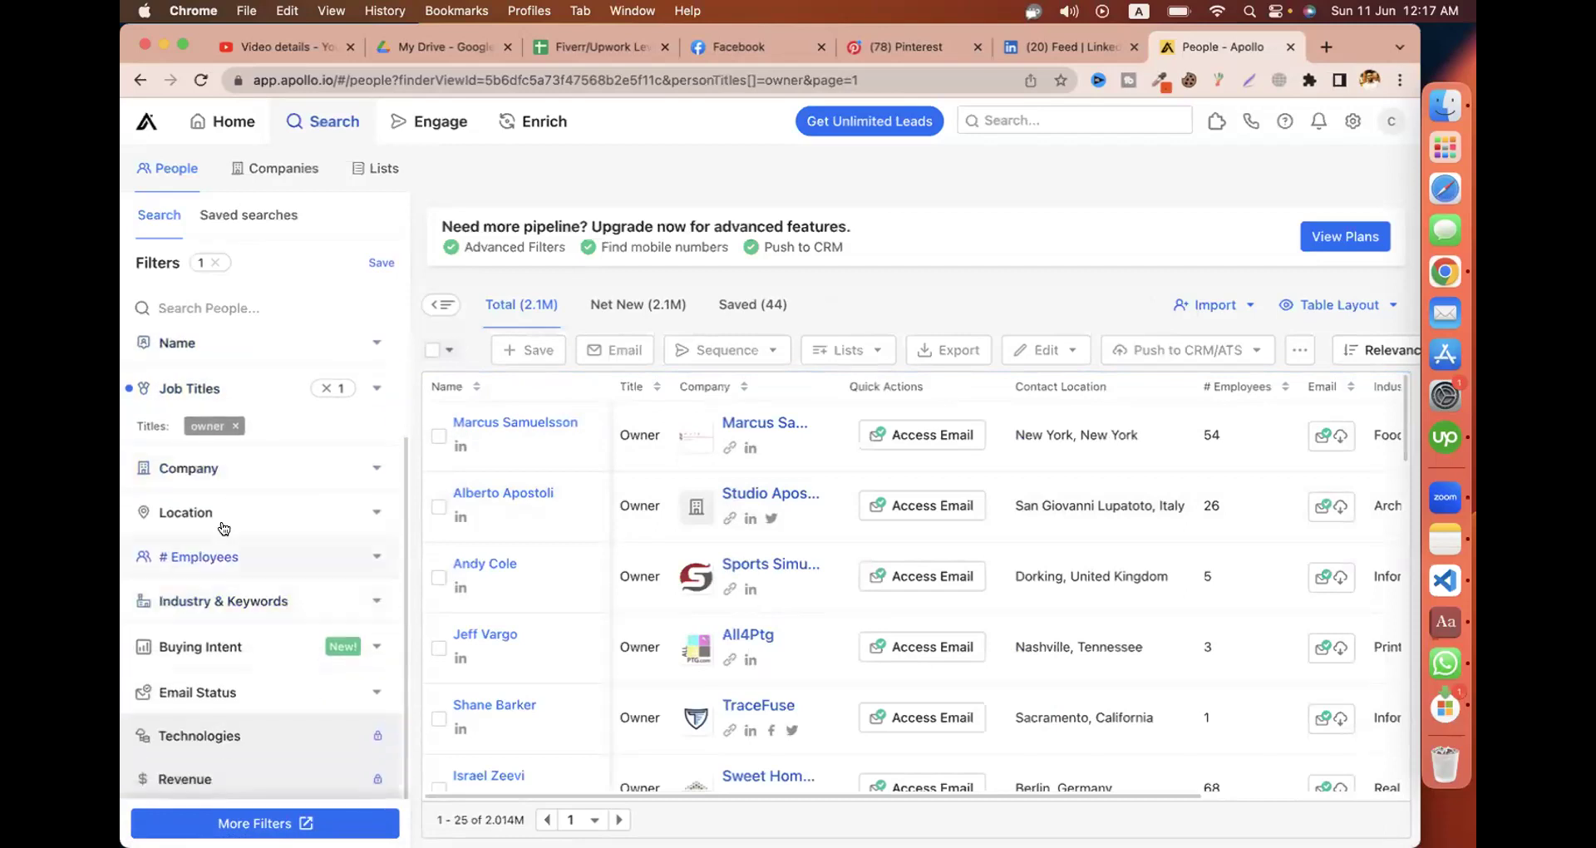
{"action": "left_click", "coordinate": [250, 514]}
{"action": "left_click", "coordinate": [232, 660]}
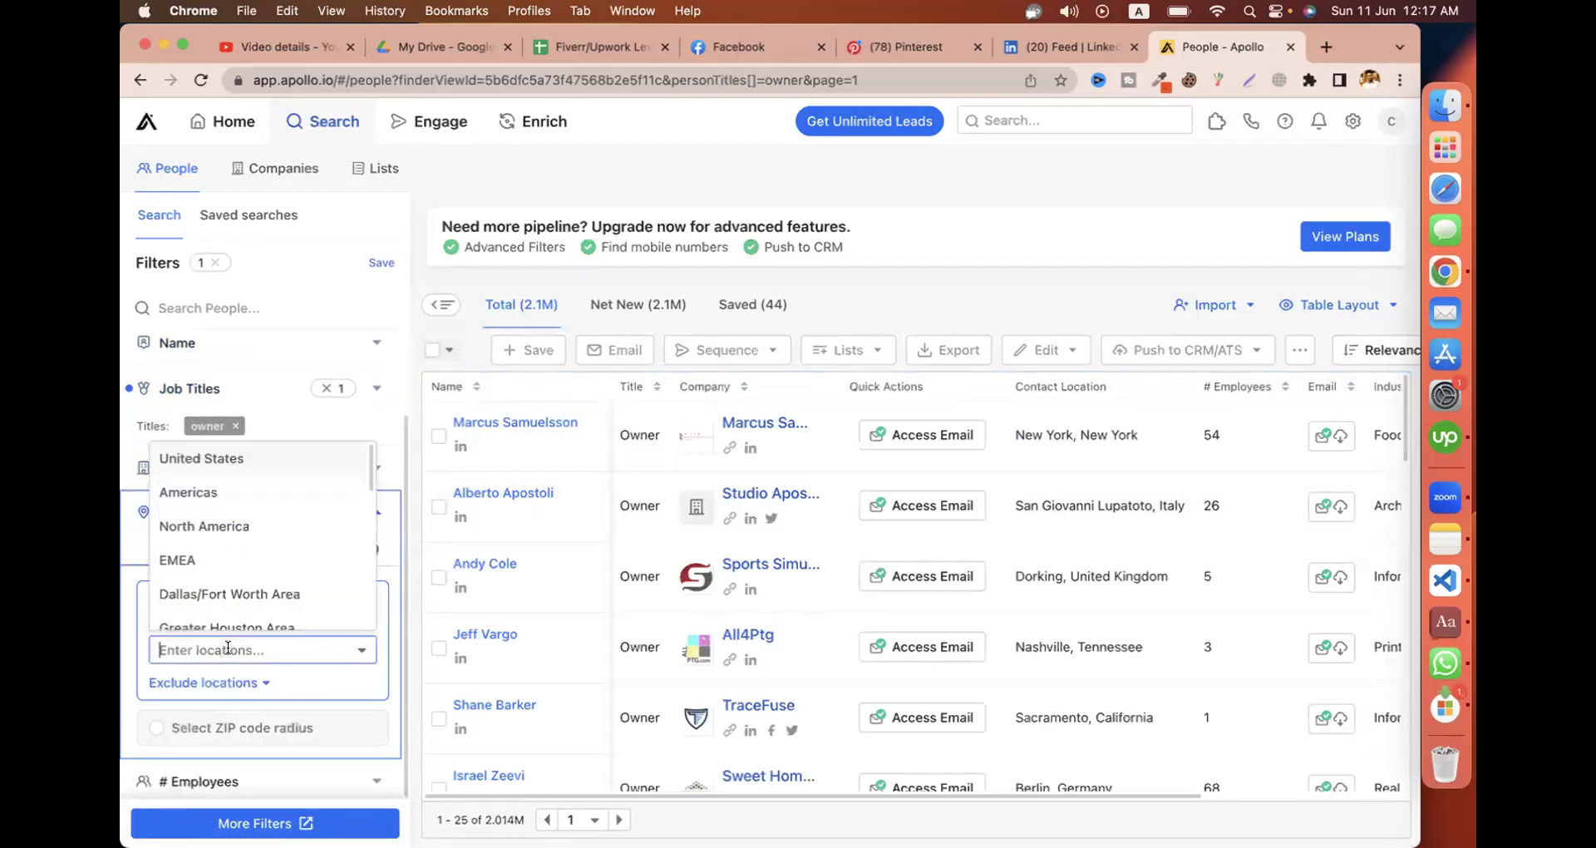
{"action": "left_click", "coordinate": [215, 457]}
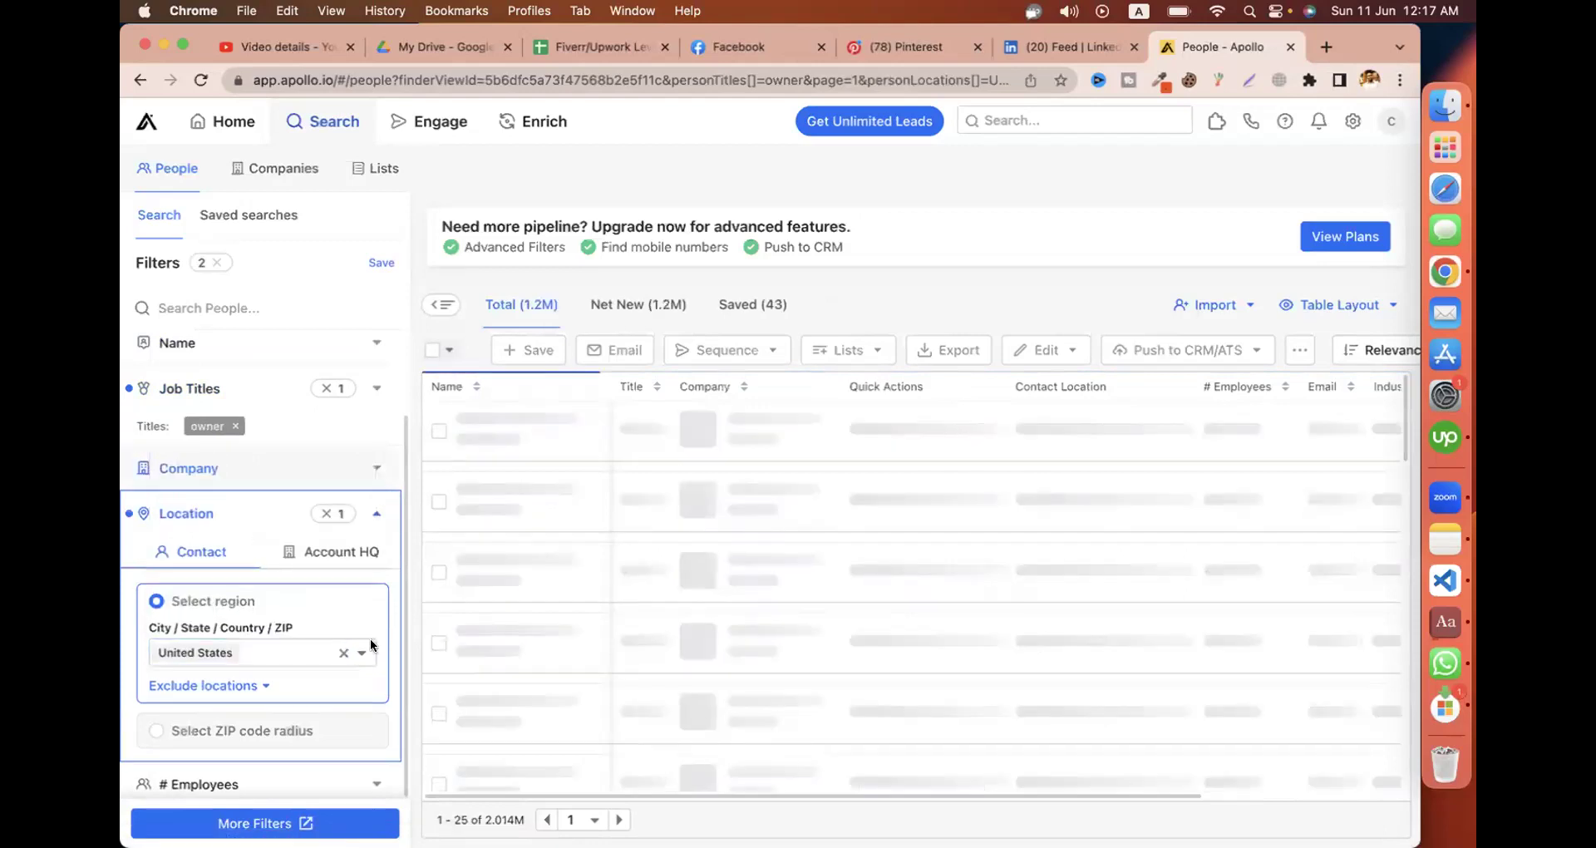
{"action": "left_click", "coordinate": [377, 513]}
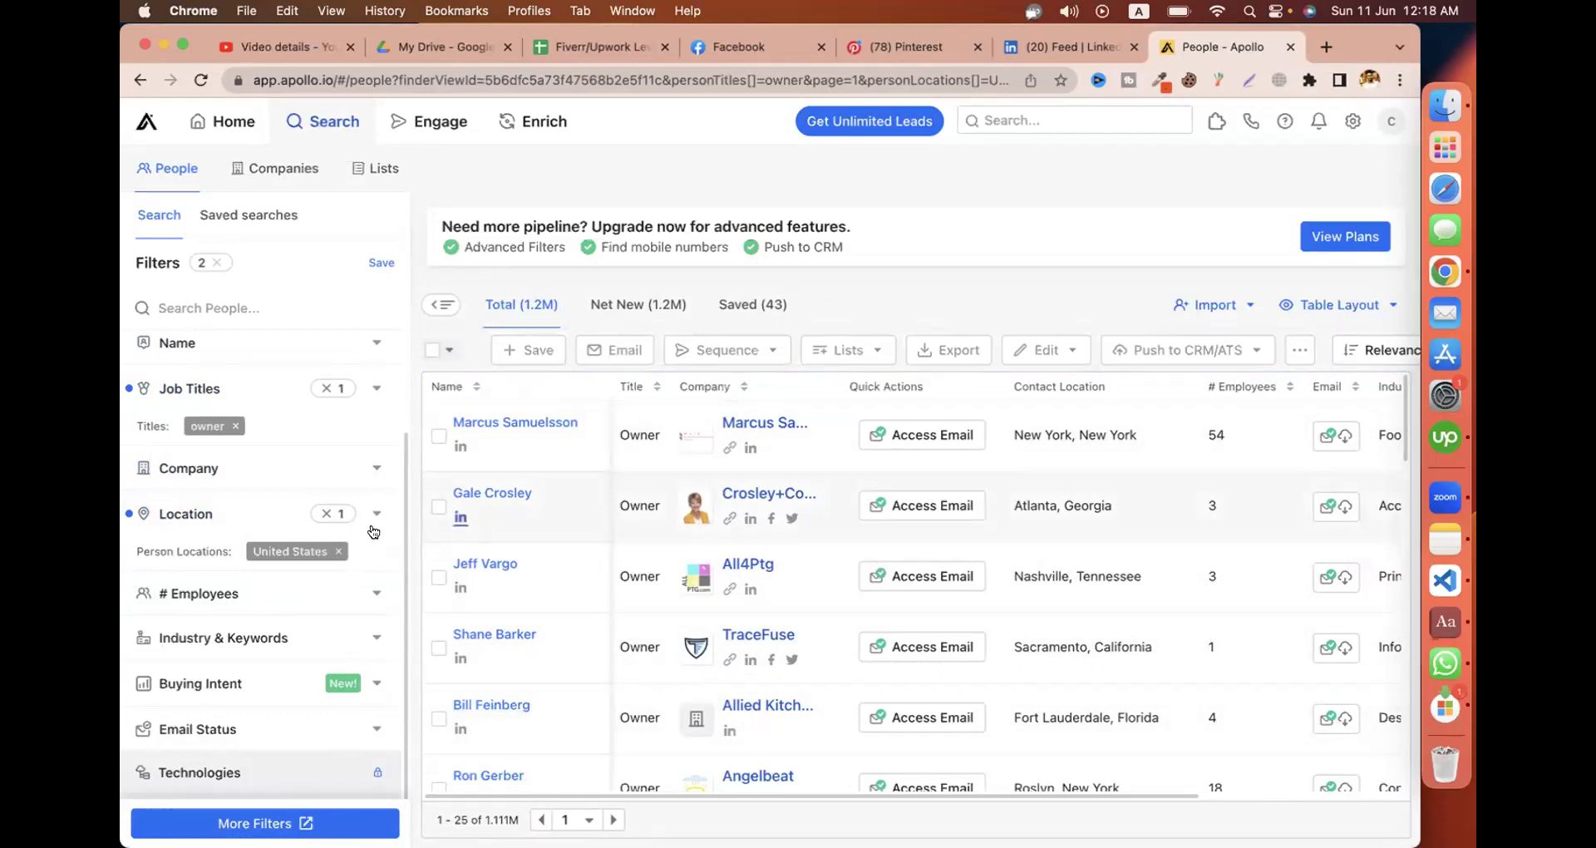
Limit the company size to the 1-10 and 11-20 employee ranges and collapse that filter.
{"action": "left_click", "coordinate": [291, 590]}
{"action": "scroll", "coordinate": [274, 582], "scroll_direction": "down", "scroll_amount": 5}
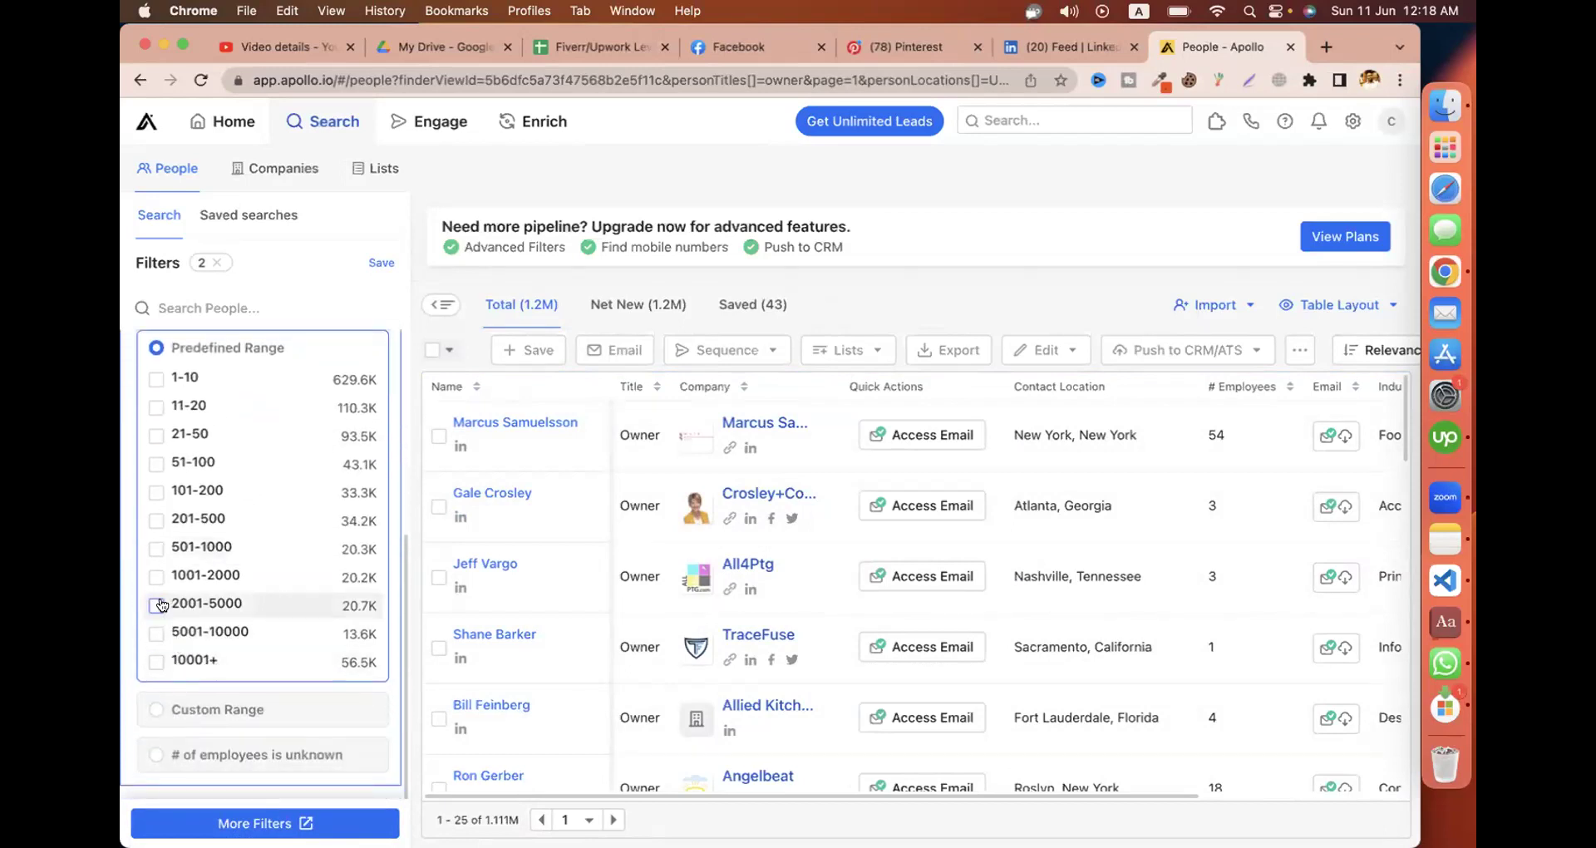
{"action": "scroll", "coordinate": [199, 582], "scroll_direction": "up", "scroll_amount": 2}
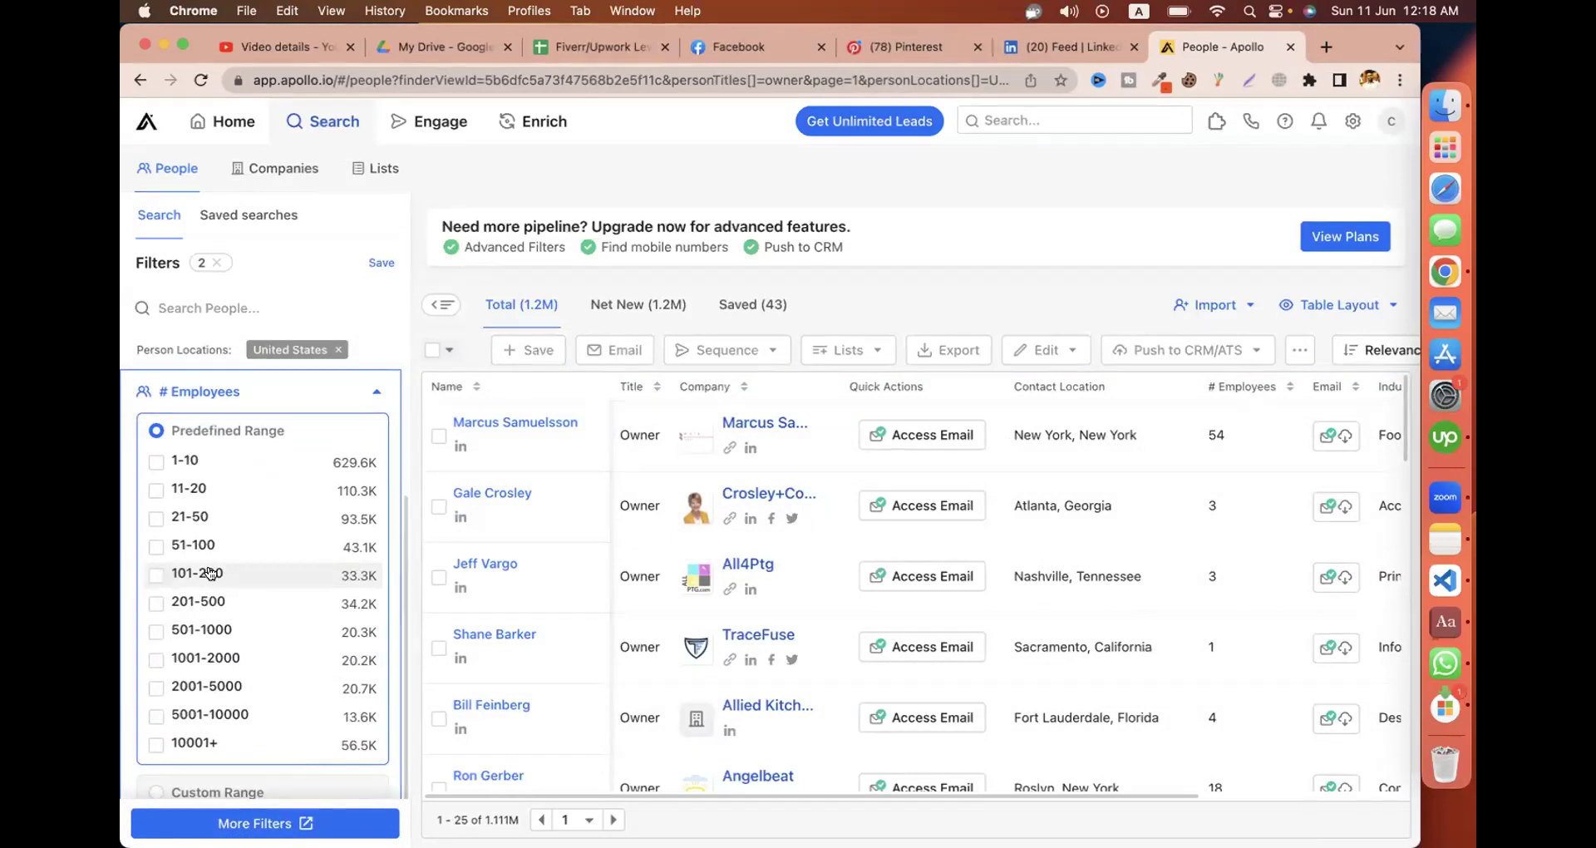
{"action": "left_click", "coordinate": [155, 462]}
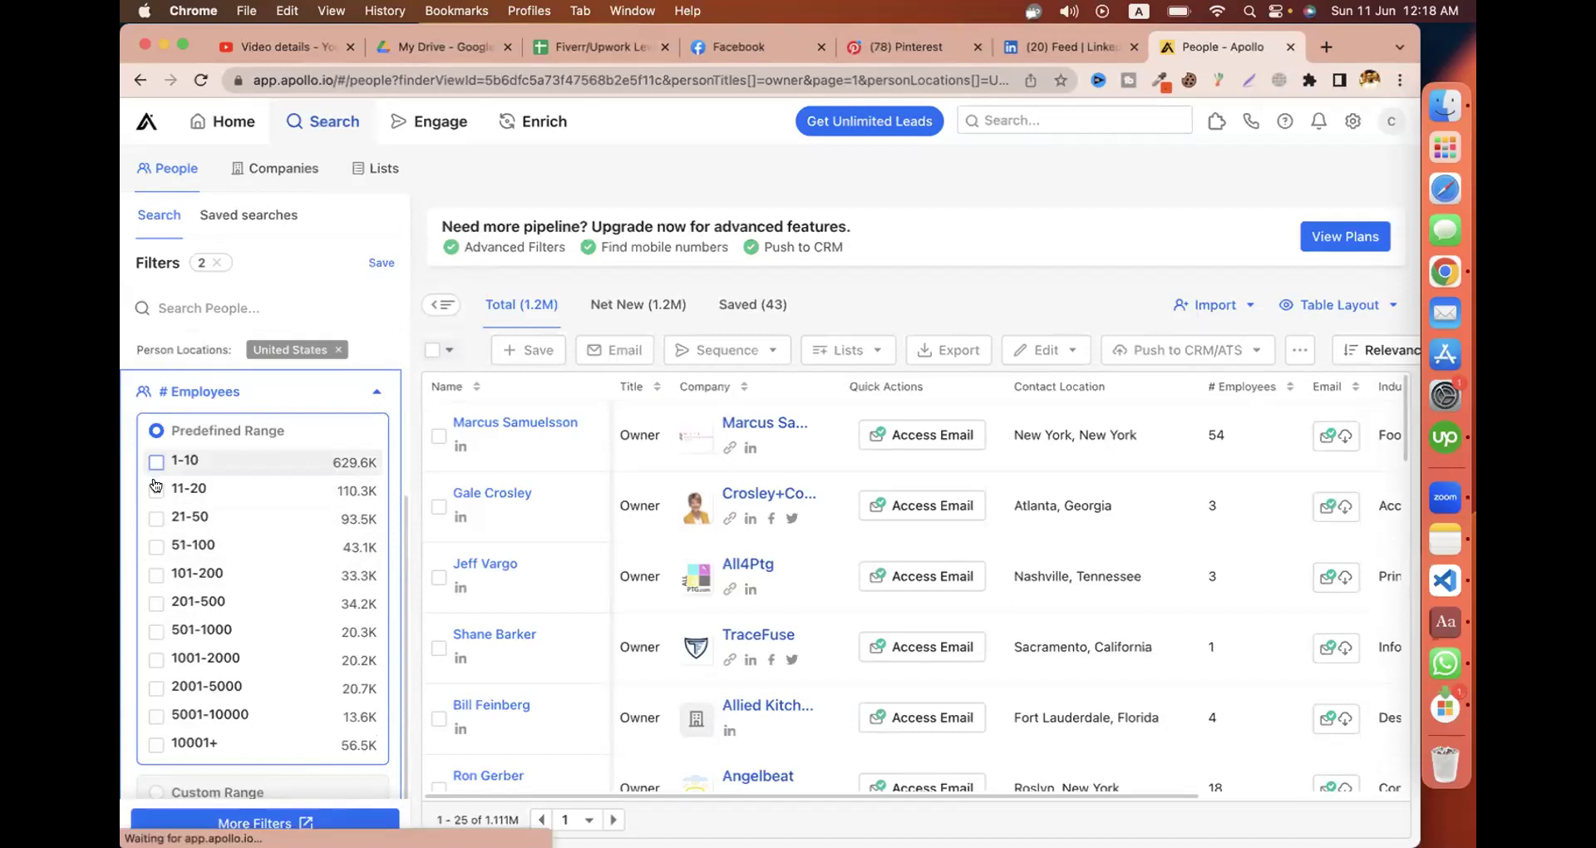
{"action": "left_click", "coordinate": [156, 494]}
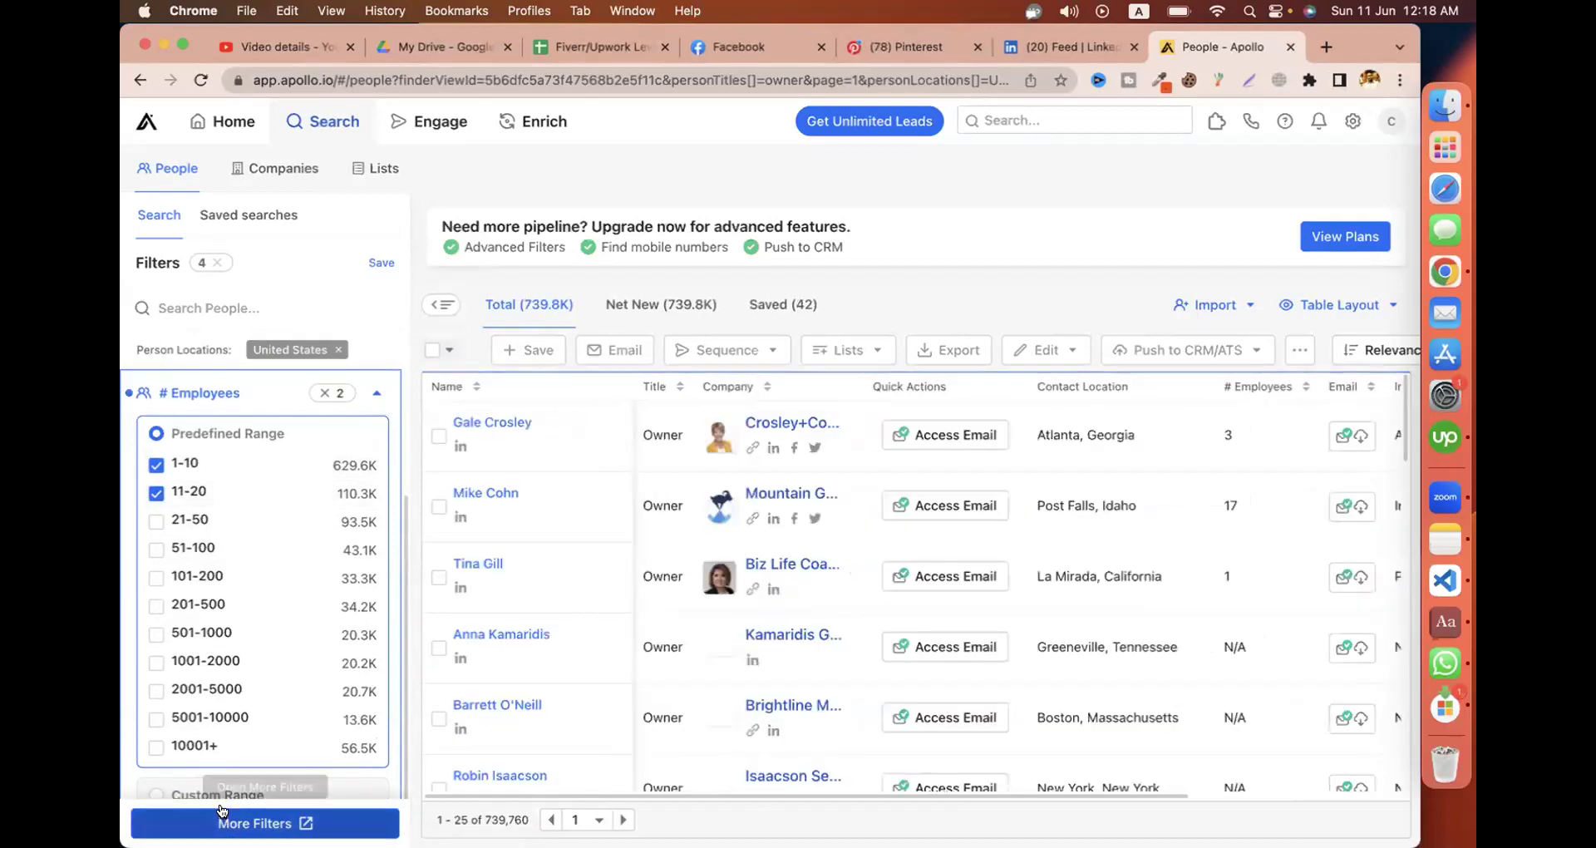
{"action": "scroll", "coordinate": [223, 673], "scroll_direction": "down", "scroll_amount": 5}
{"action": "scroll", "coordinate": [287, 499], "scroll_direction": "up", "scroll_amount": 8}
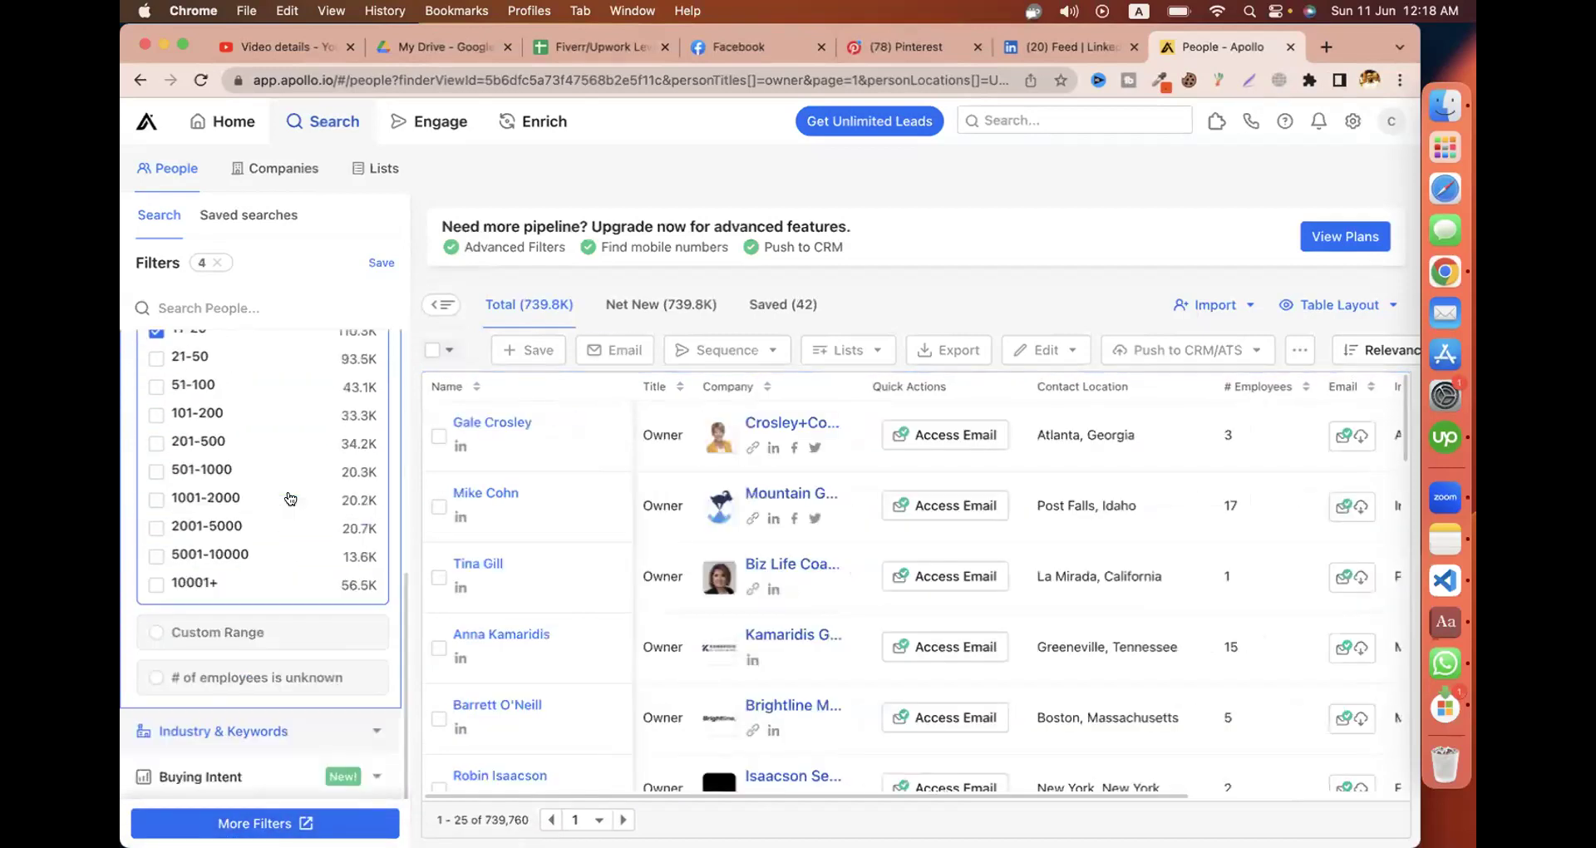
{"action": "left_click", "coordinate": [379, 563]}
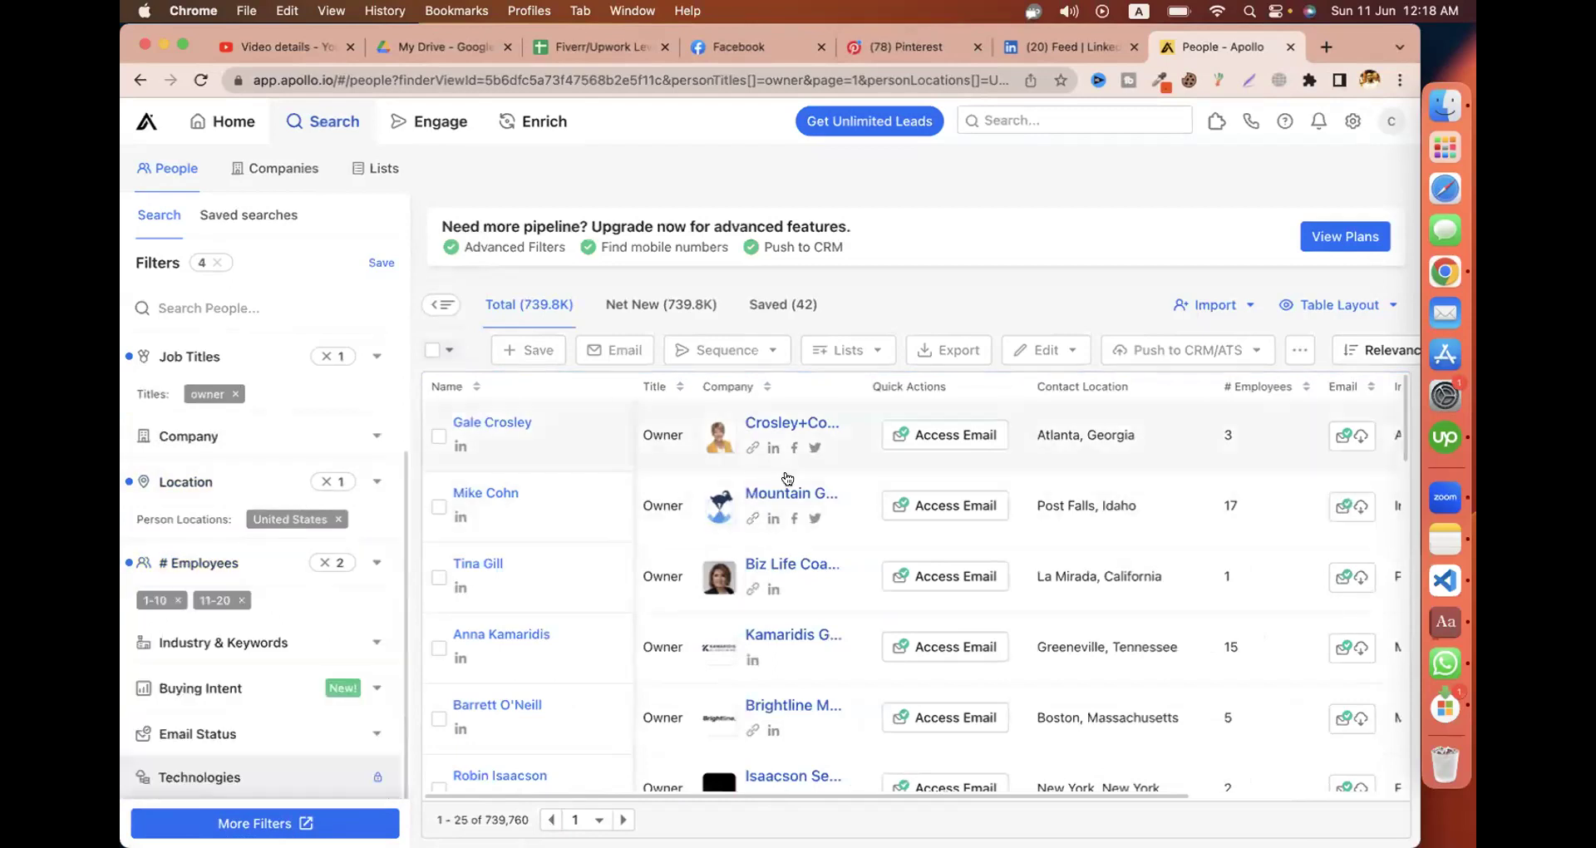
Reveal the email address of the first contact in the filtered people list and dismiss the contact details.
{"action": "scroll", "coordinate": [494, 566], "scroll_direction": "down", "scroll_amount": 10}
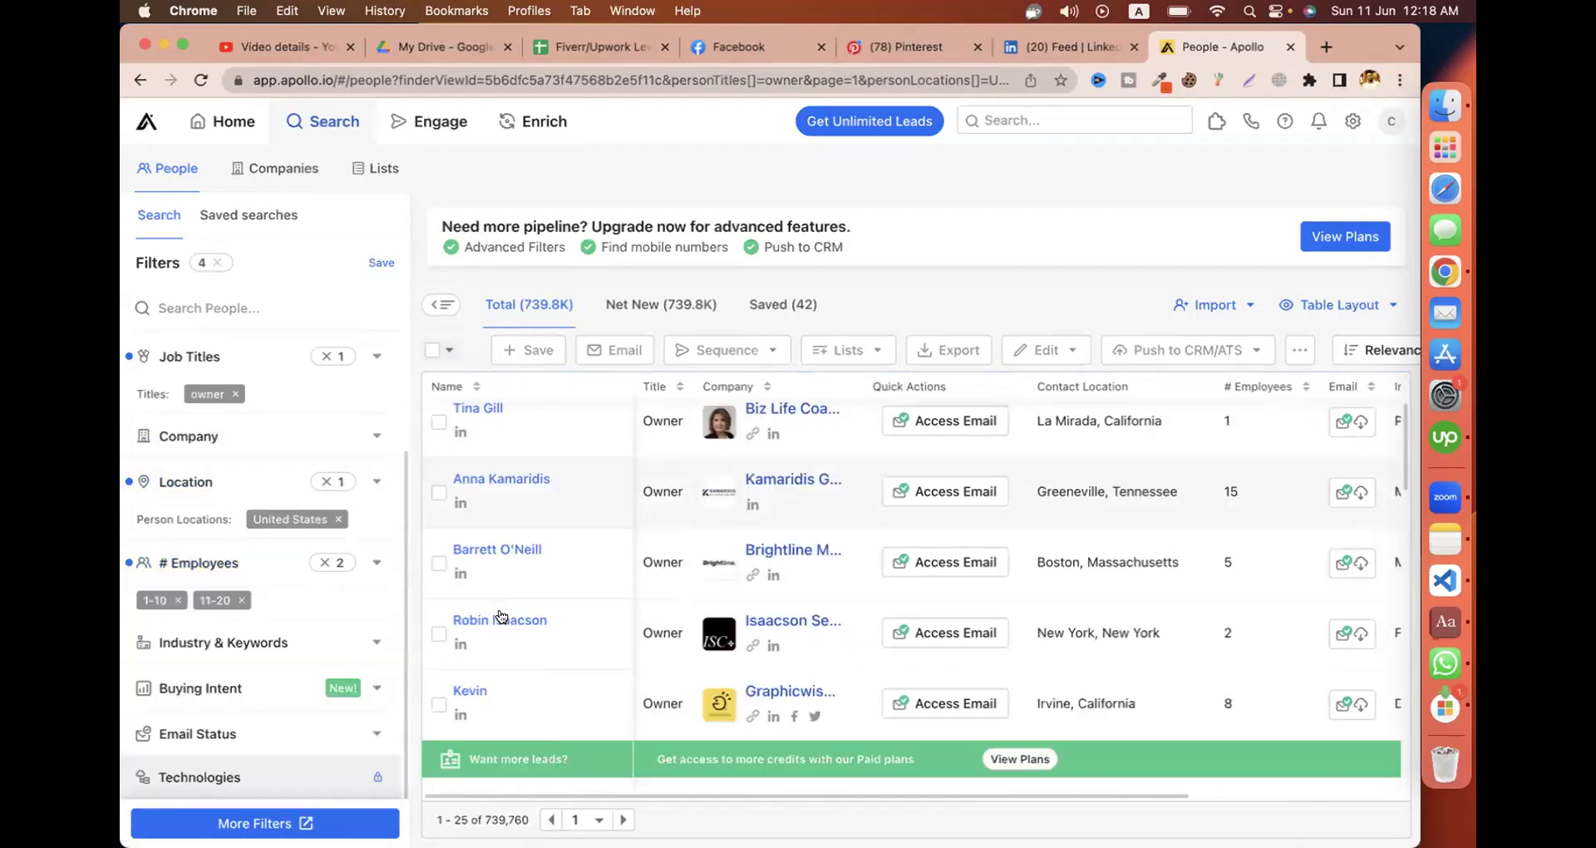
{"action": "scroll", "coordinate": [501, 616], "scroll_direction": "up", "scroll_amount": 10}
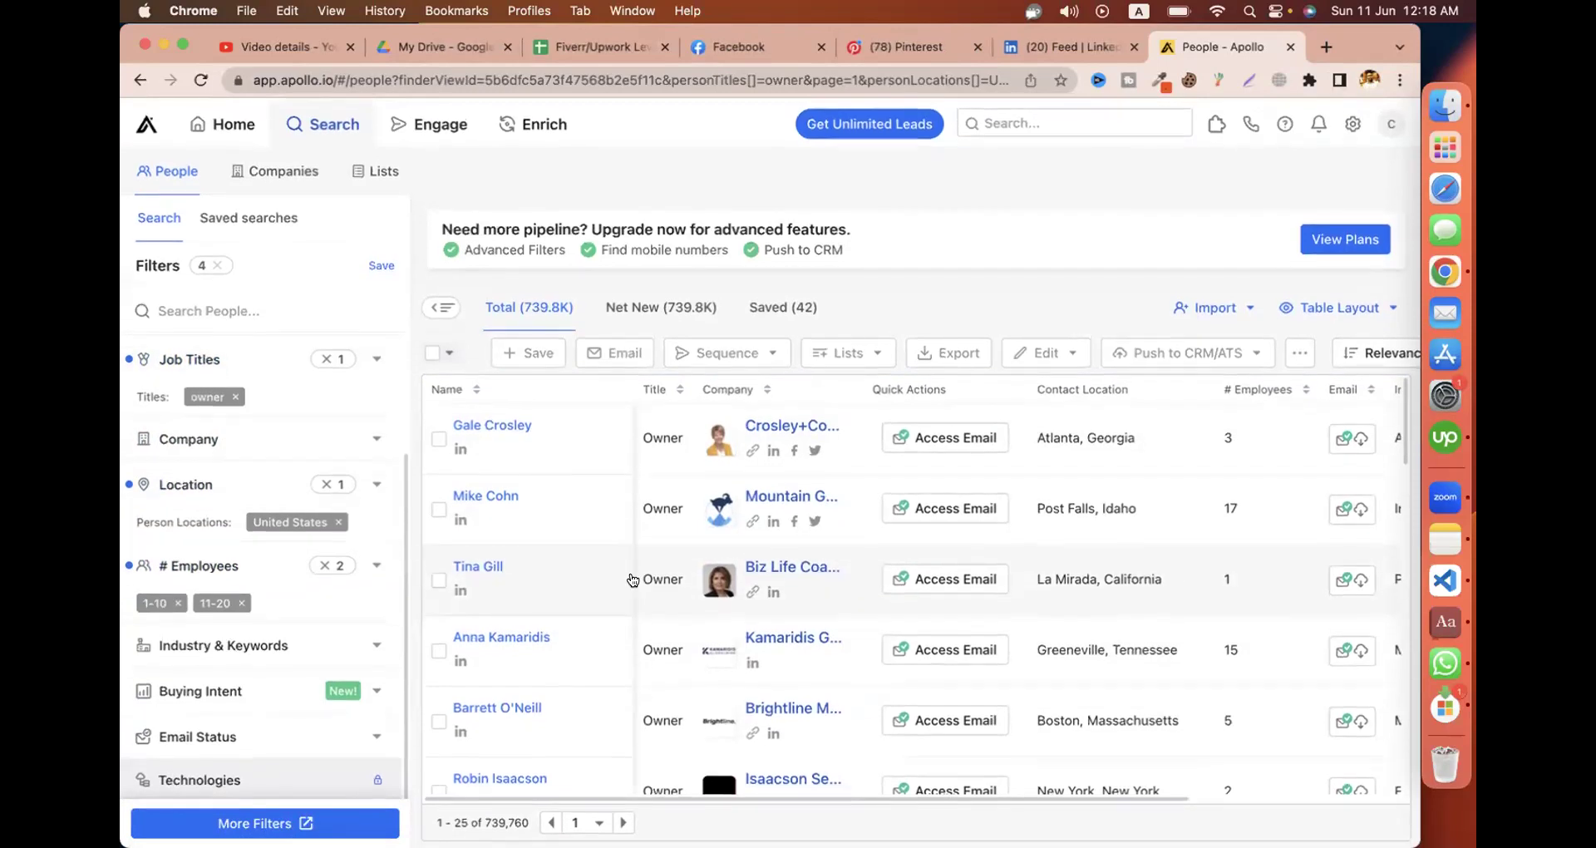
{"action": "left_click", "coordinate": [970, 434]}
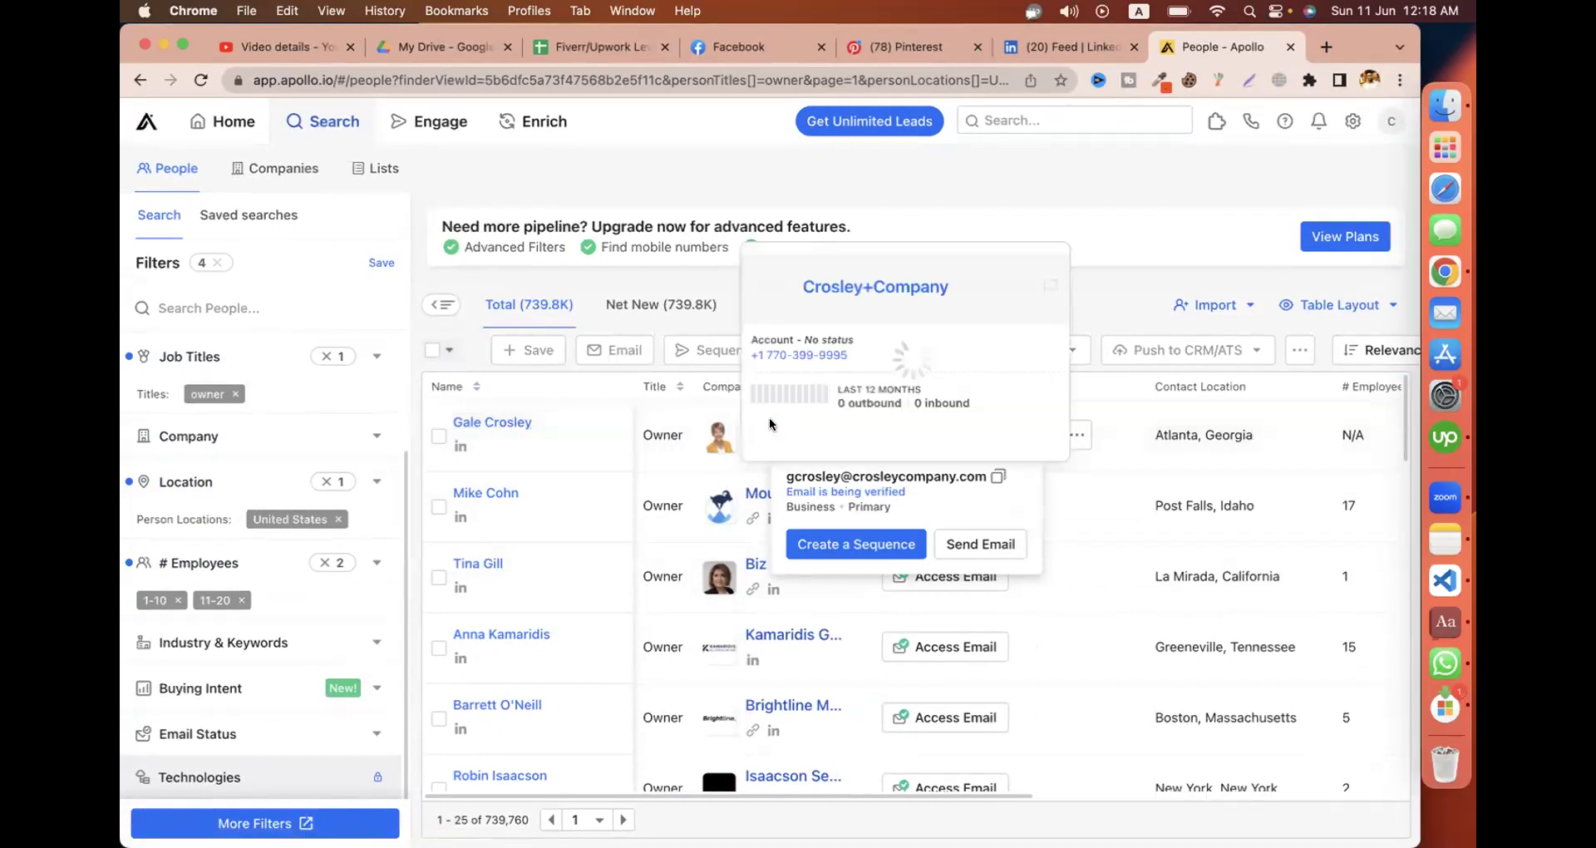
{"action": "left_click", "coordinate": [1094, 189]}
{"action": "scroll", "coordinate": [1117, 510], "scroll_direction": "down", "scroll_amount": 3}
{"action": "scroll", "coordinate": [1073, 517], "scroll_direction": "up", "scroll_amount": 3}
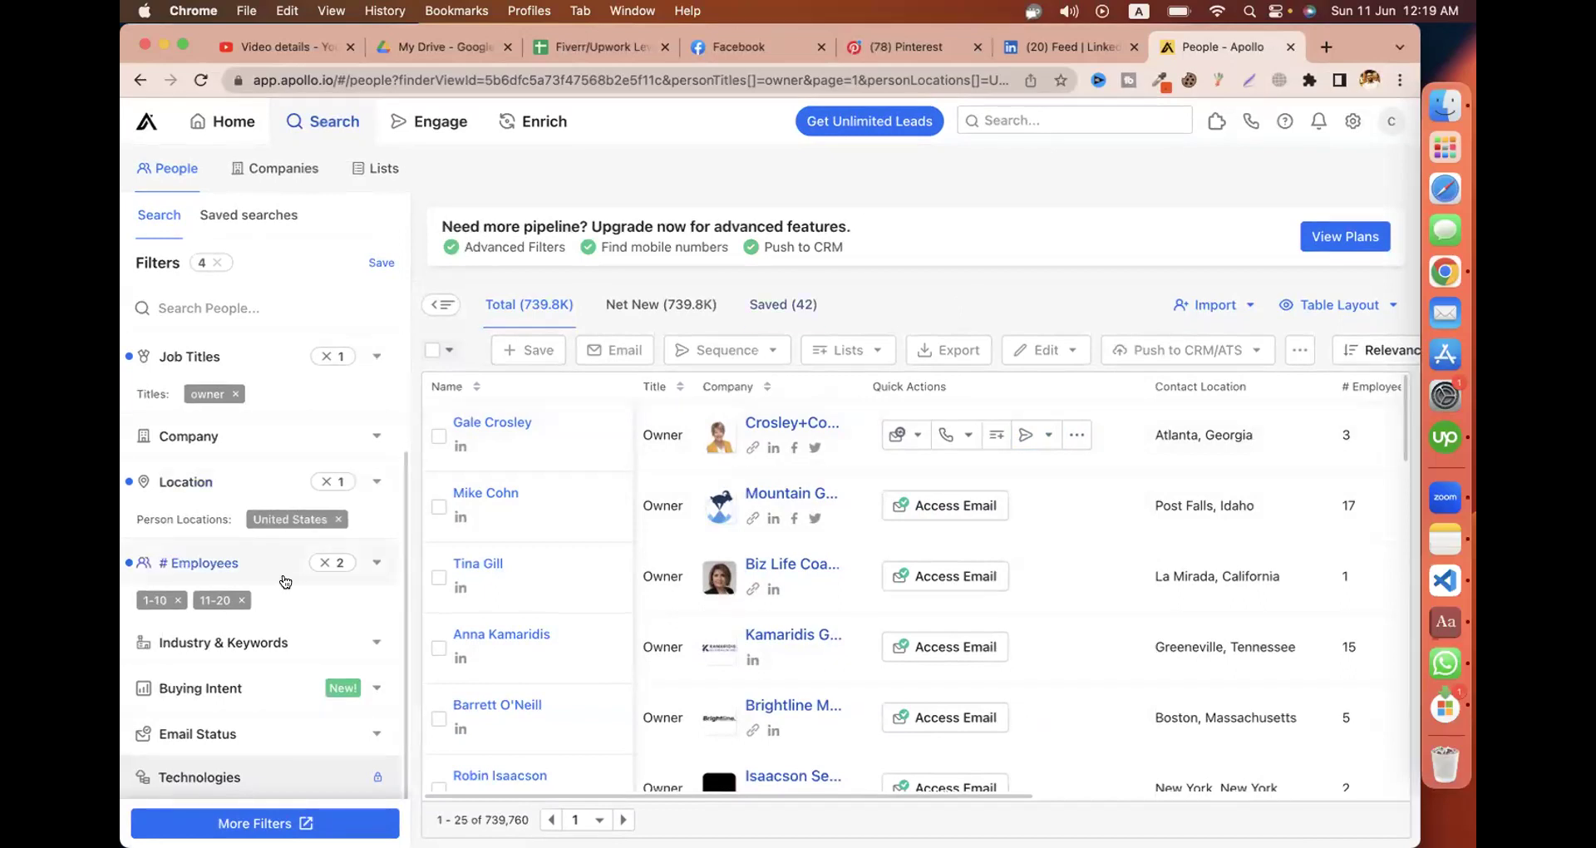
Add an industry filter for e-learning to the people search.
{"action": "scroll", "coordinate": [266, 557], "scroll_direction": "down", "scroll_amount": 3}
{"action": "left_click", "coordinate": [245, 510]}
{"action": "left_click", "coordinate": [200, 443]}
{"action": "scroll", "coordinate": [233, 549], "scroll_direction": "down", "scroll_amount": 4}
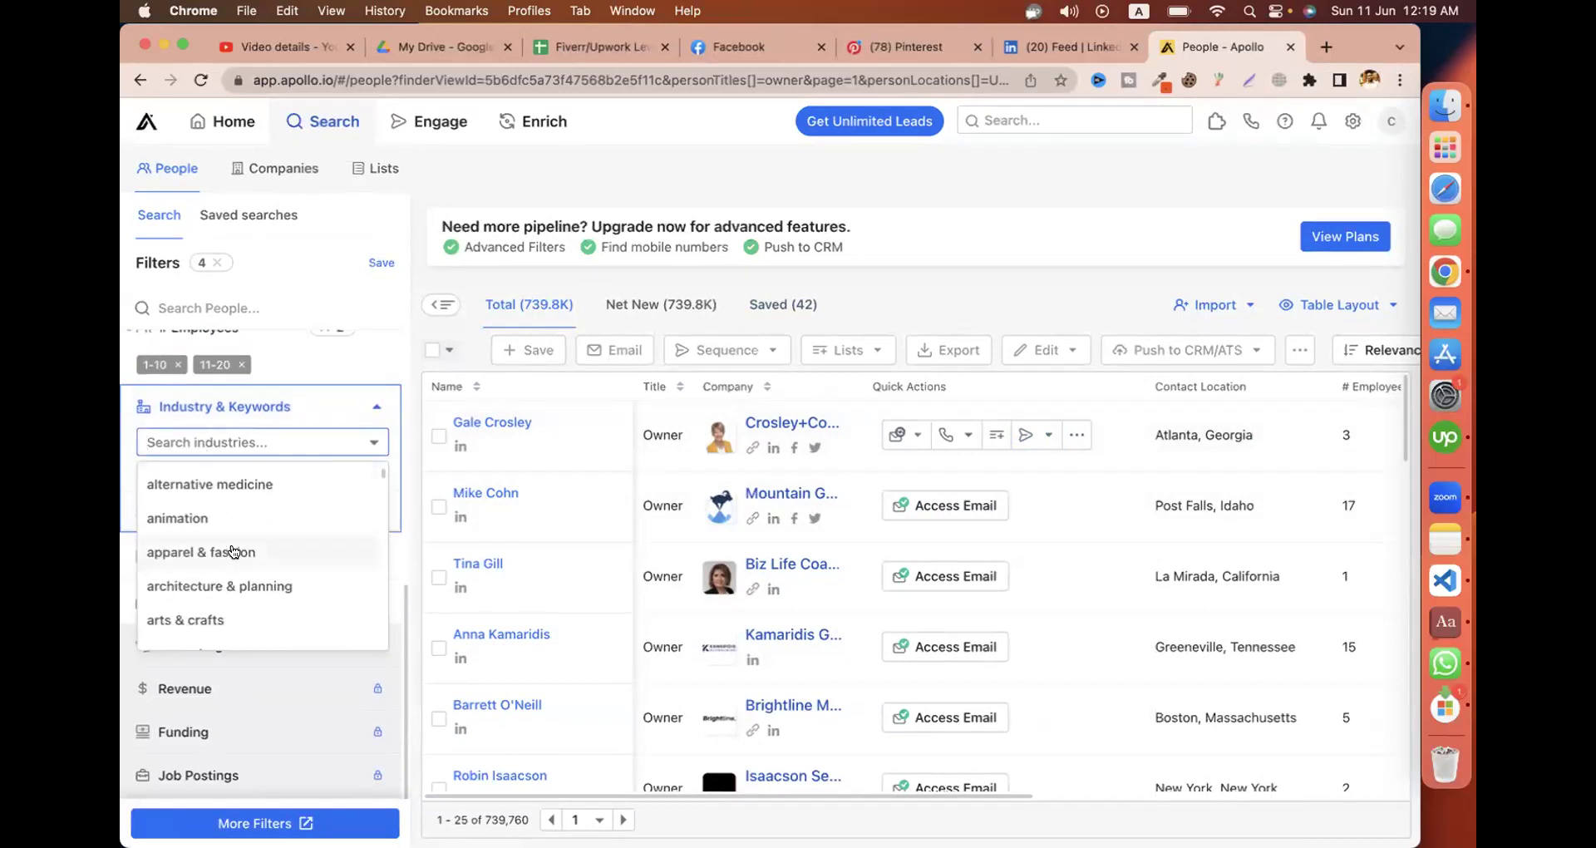
{"action": "scroll", "coordinate": [234, 551], "scroll_direction": "down", "scroll_amount": 4}
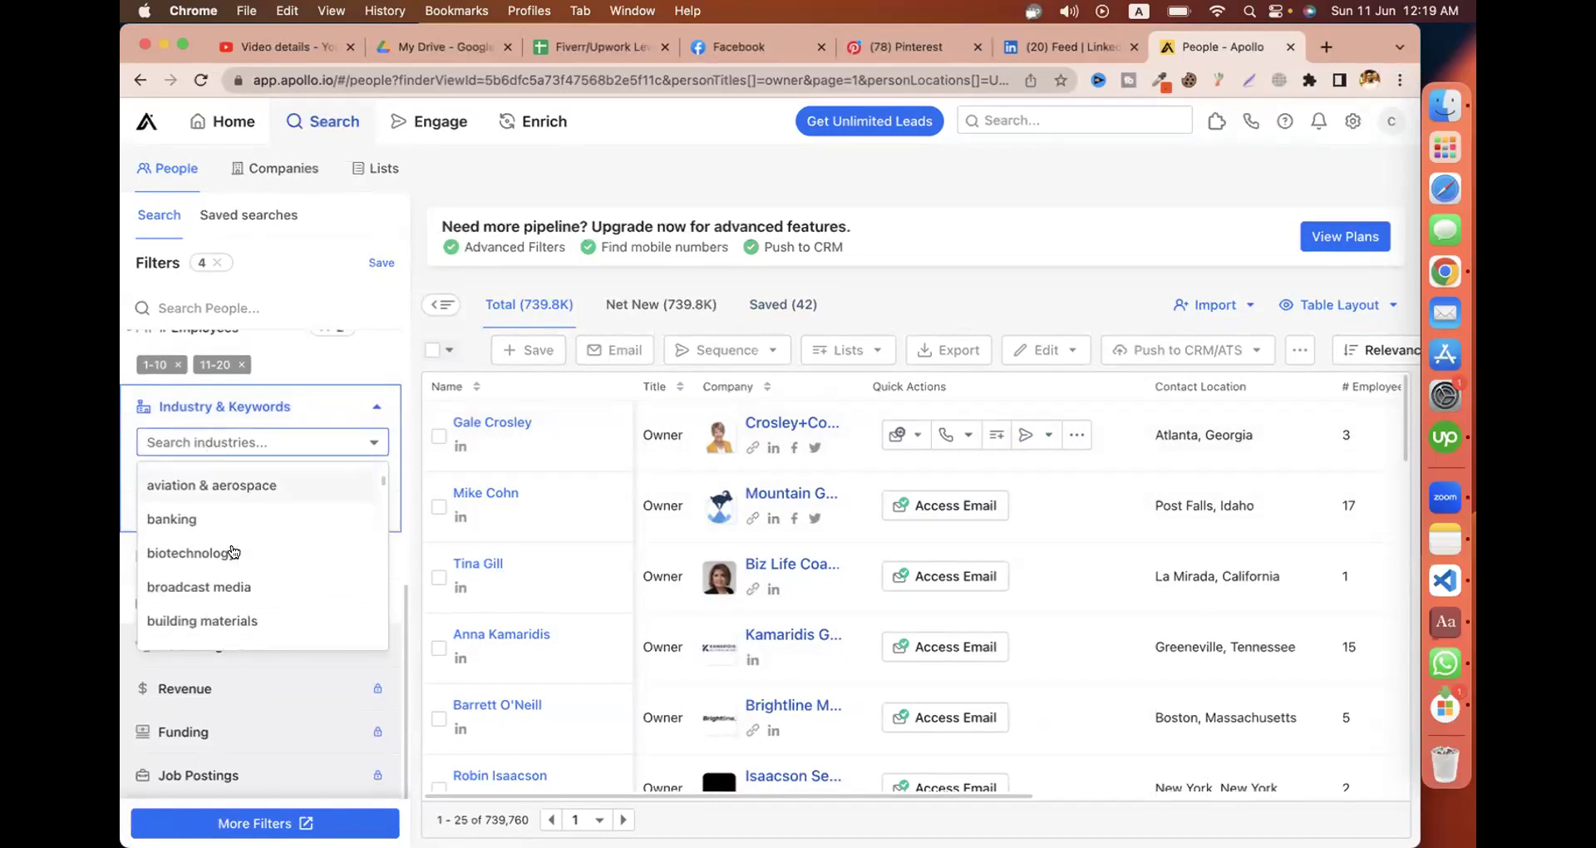
{"action": "scroll", "coordinate": [224, 540], "scroll_direction": "down", "scroll_amount": 10}
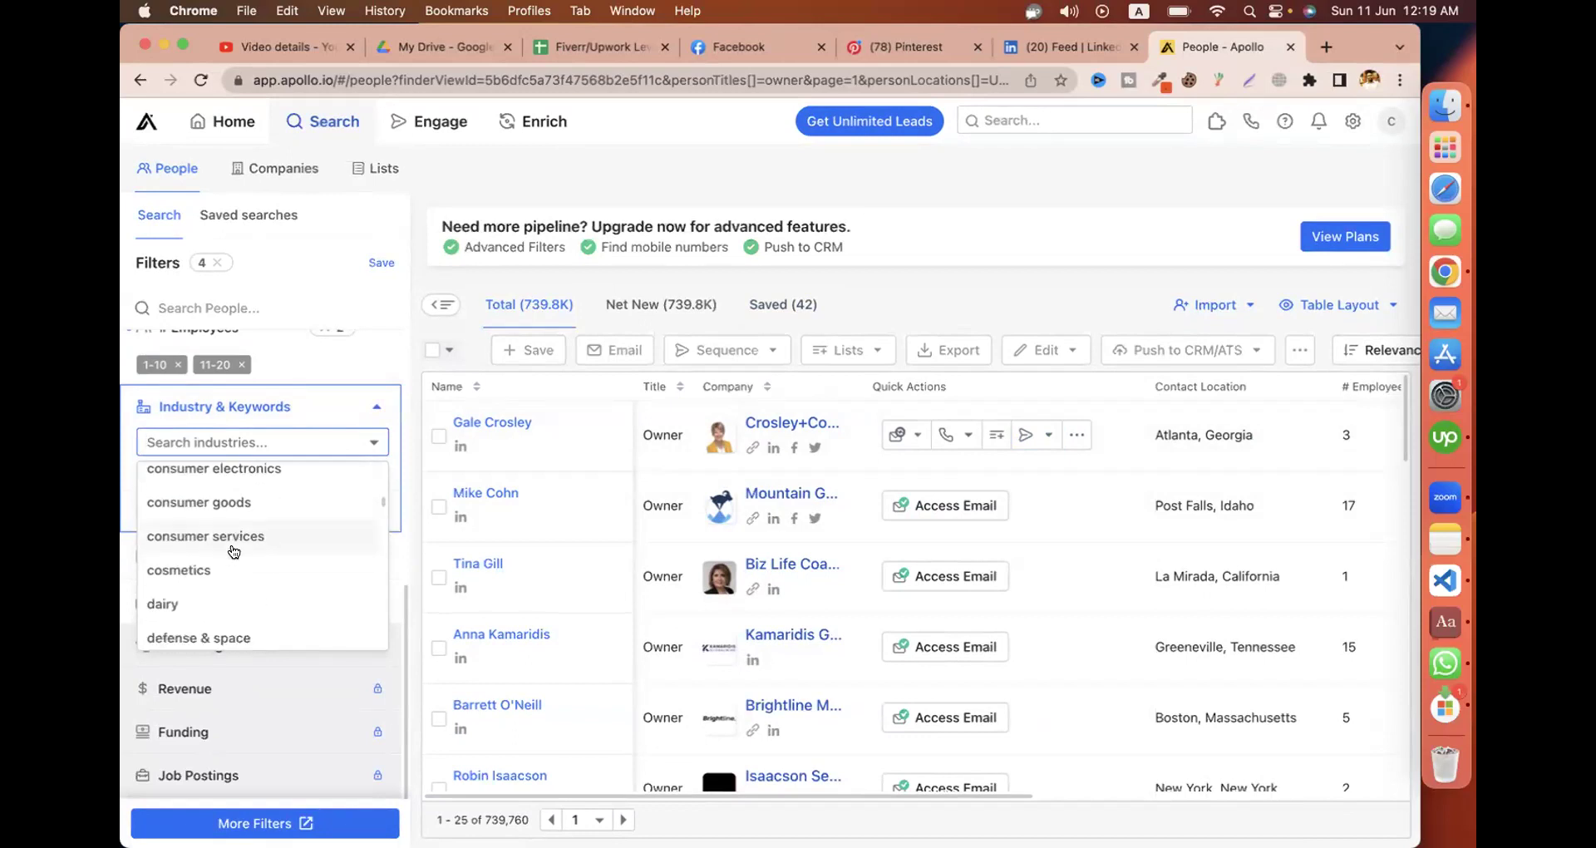
{"action": "scroll", "coordinate": [315, 617], "scroll_direction": "down", "scroll_amount": 5}
{"action": "scroll", "coordinate": [316, 618], "scroll_direction": "up", "scroll_amount": 3}
{"action": "scroll", "coordinate": [316, 618], "scroll_direction": "up", "scroll_amount": 1}
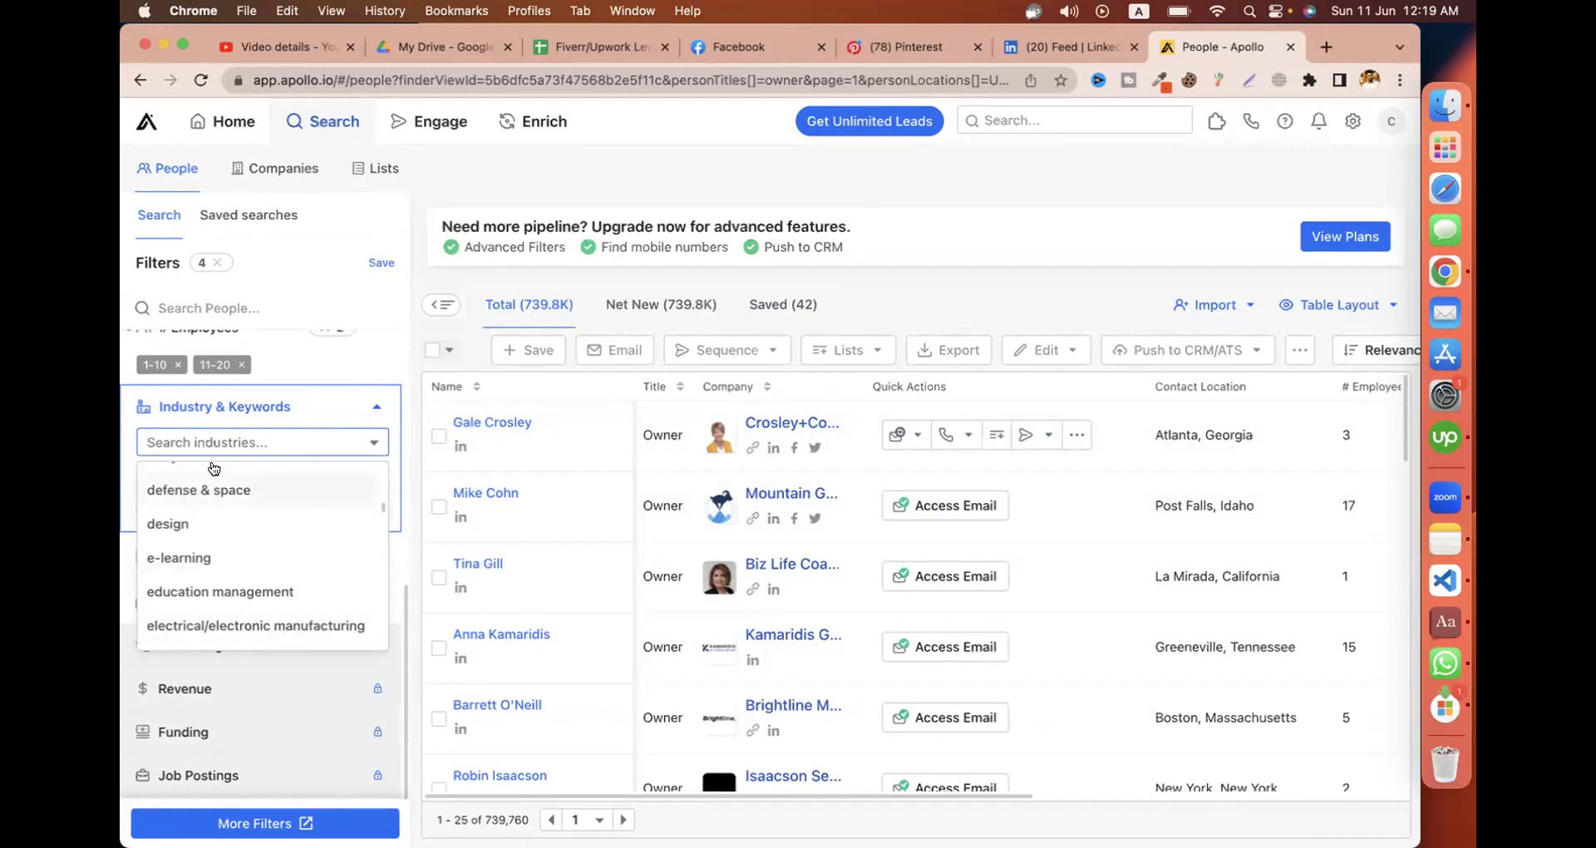
{"action": "left_click", "coordinate": [196, 558]}
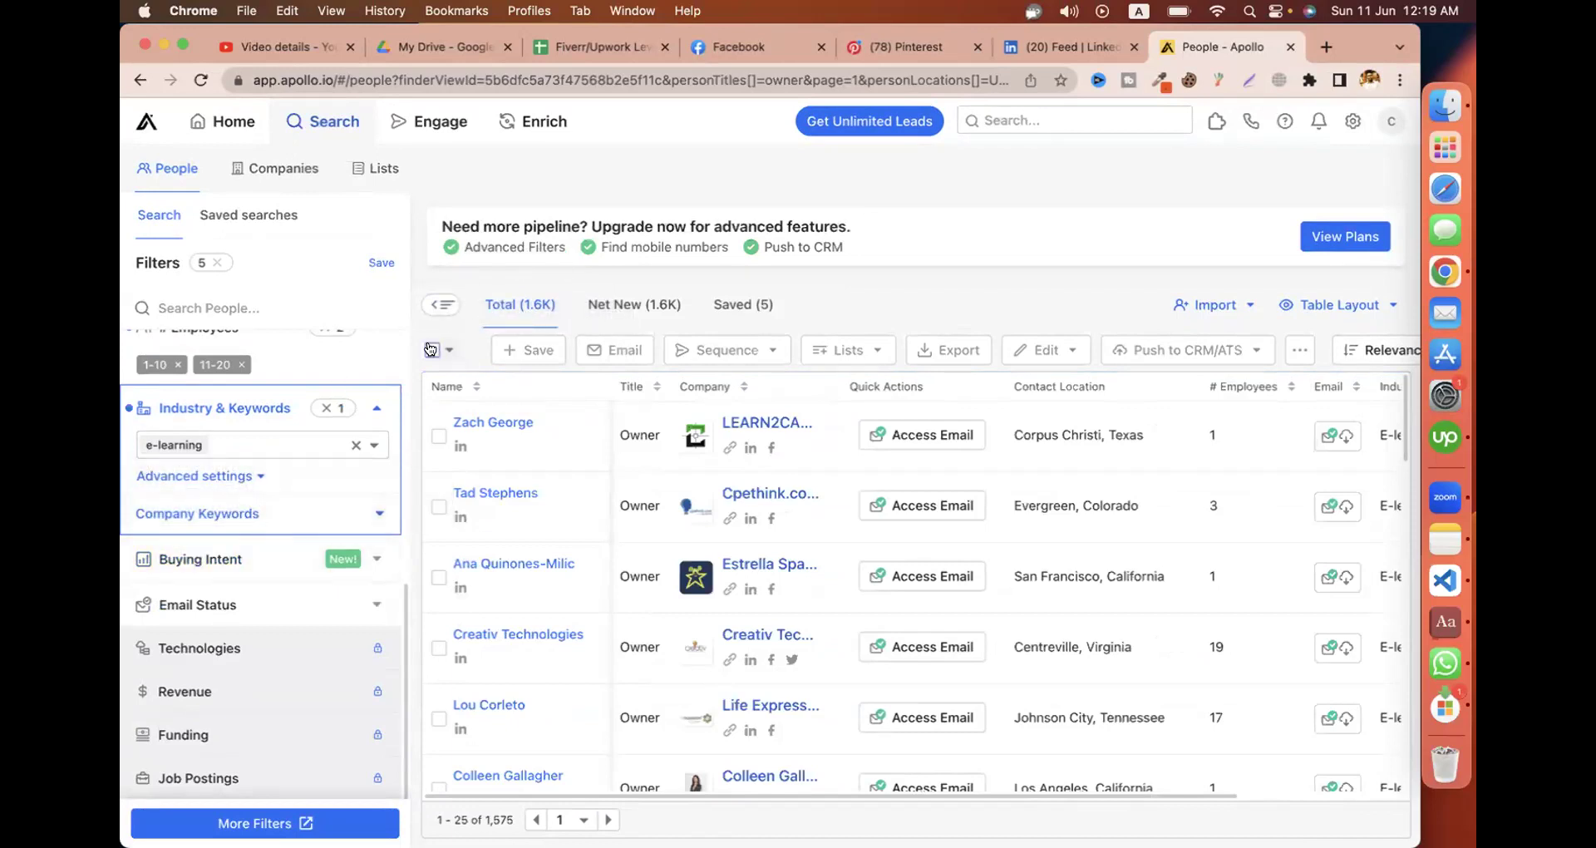
Select 25 people from the search results using the advanced selection.
{"action": "scroll", "coordinate": [233, 441], "scroll_direction": "up", "scroll_amount": 3}
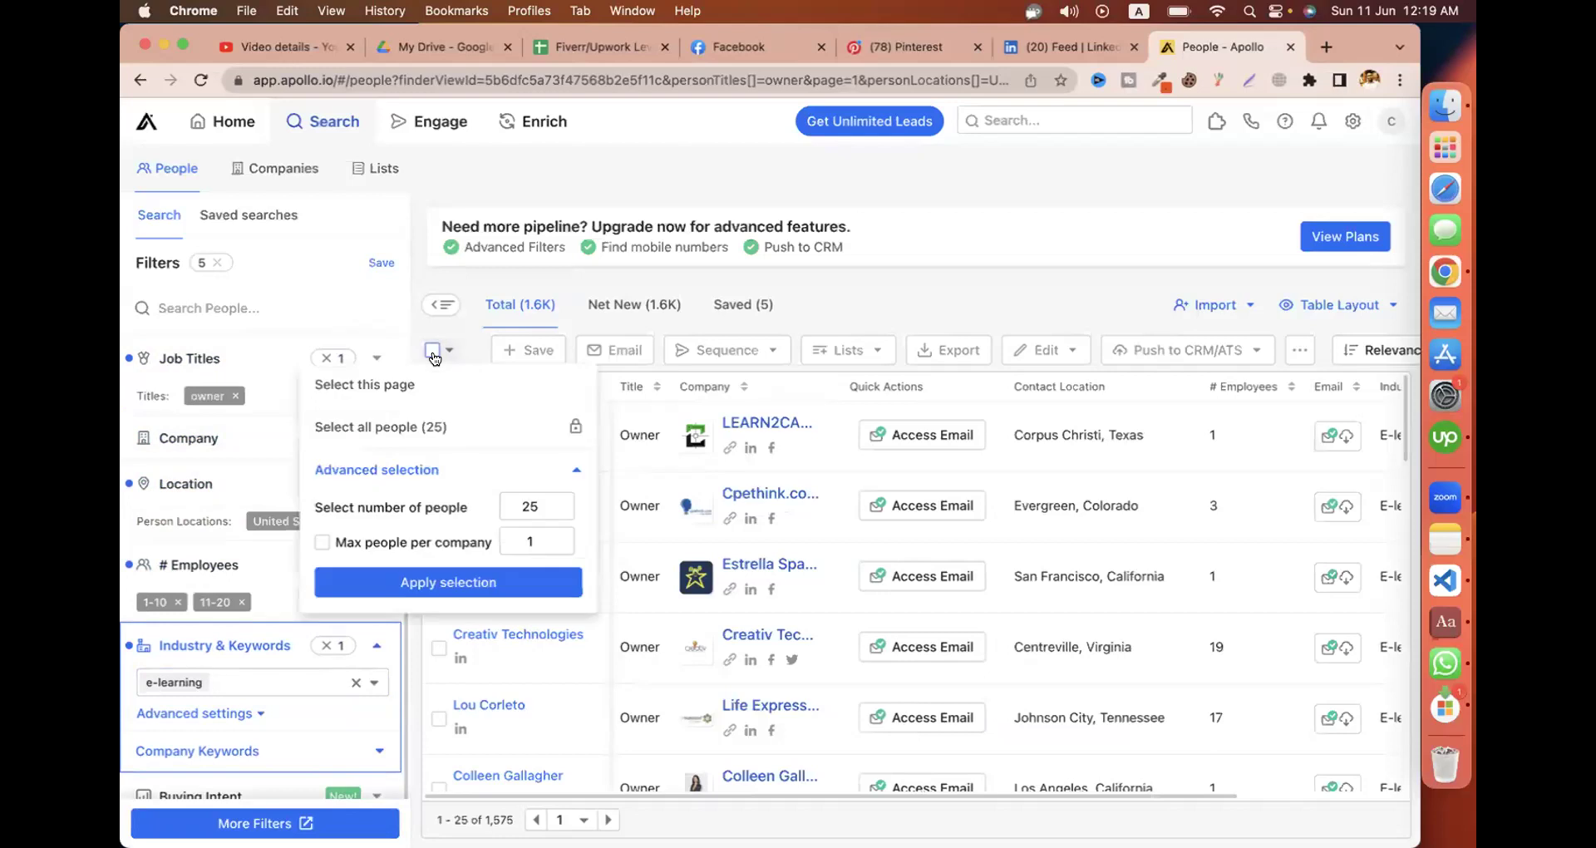
{"action": "left_click", "coordinate": [533, 508]}
{"action": "left_click", "coordinate": [509, 584]}
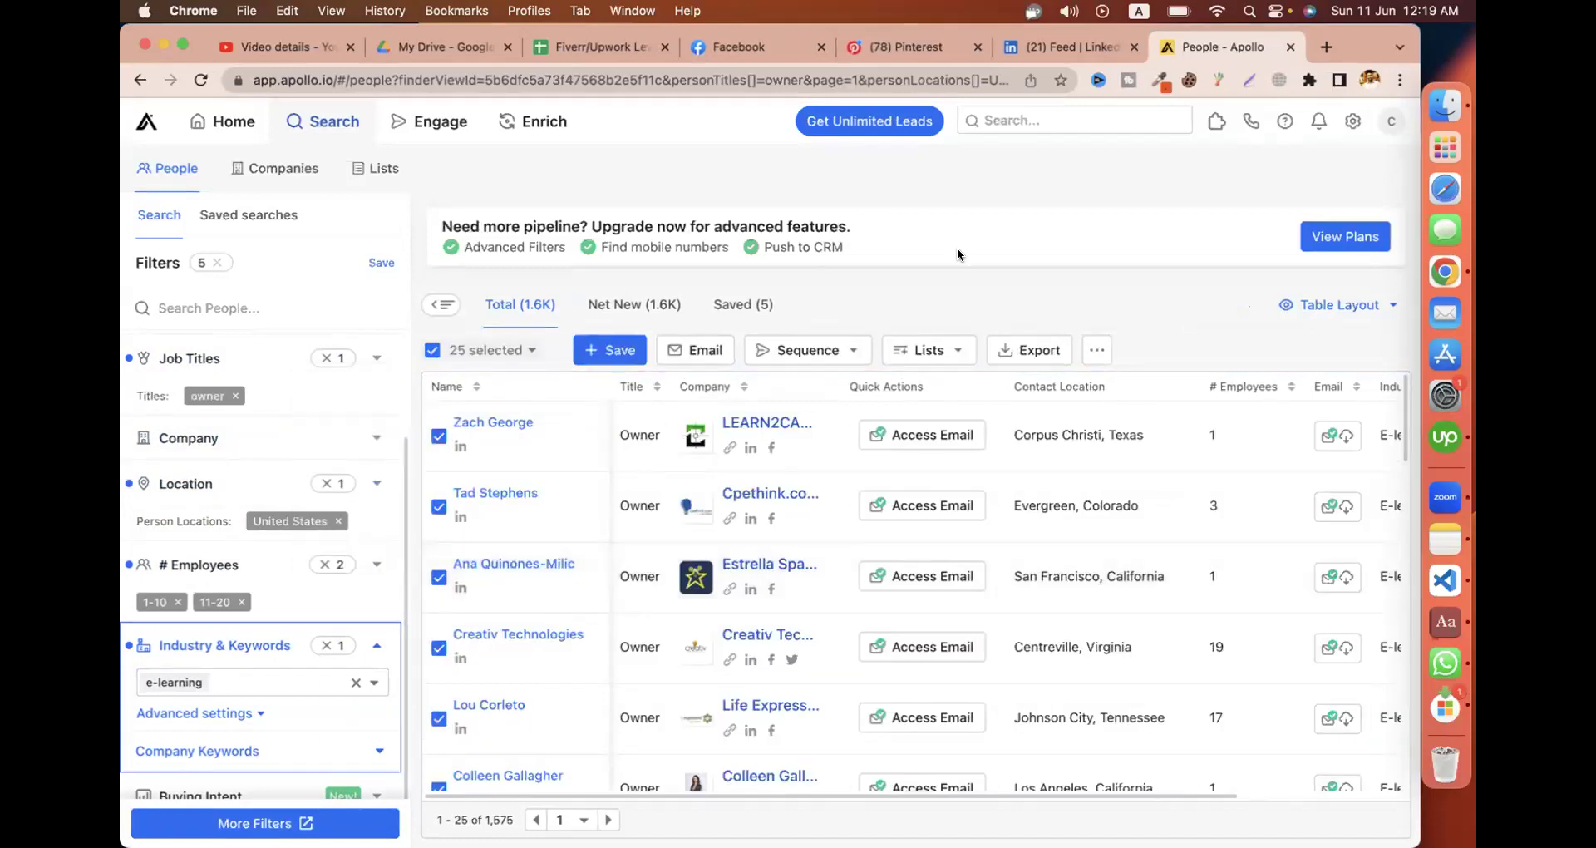
Open ChatGPT at chat.openai.com in a new browser tab.
{"action": "left_click", "coordinate": [1326, 47]}
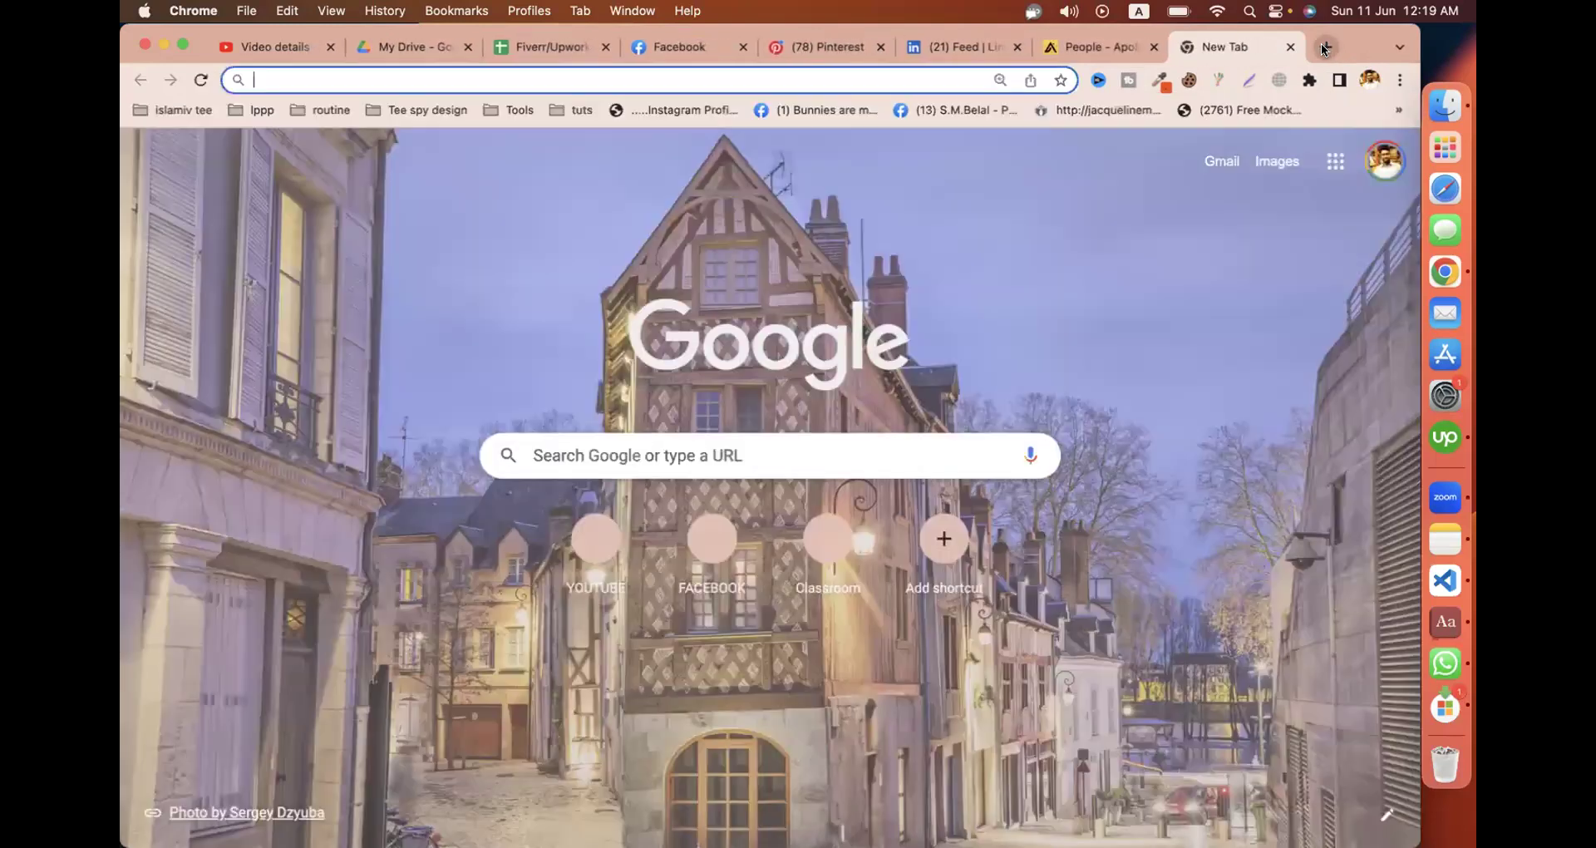
{"action": "type", "text": "chat.openai.com"}
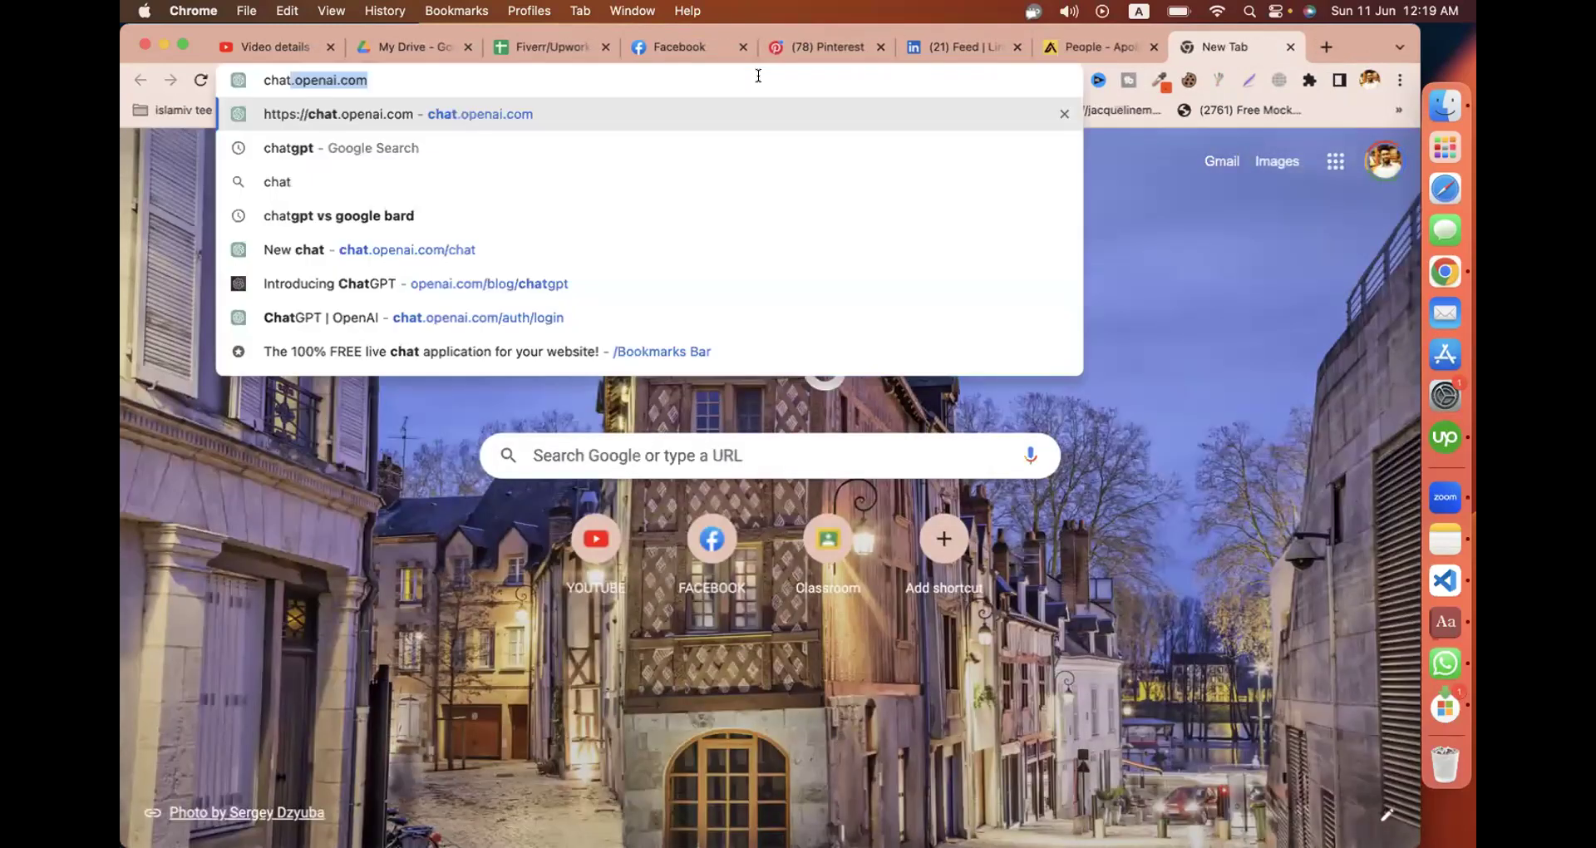
{"action": "key", "text": "Return"}
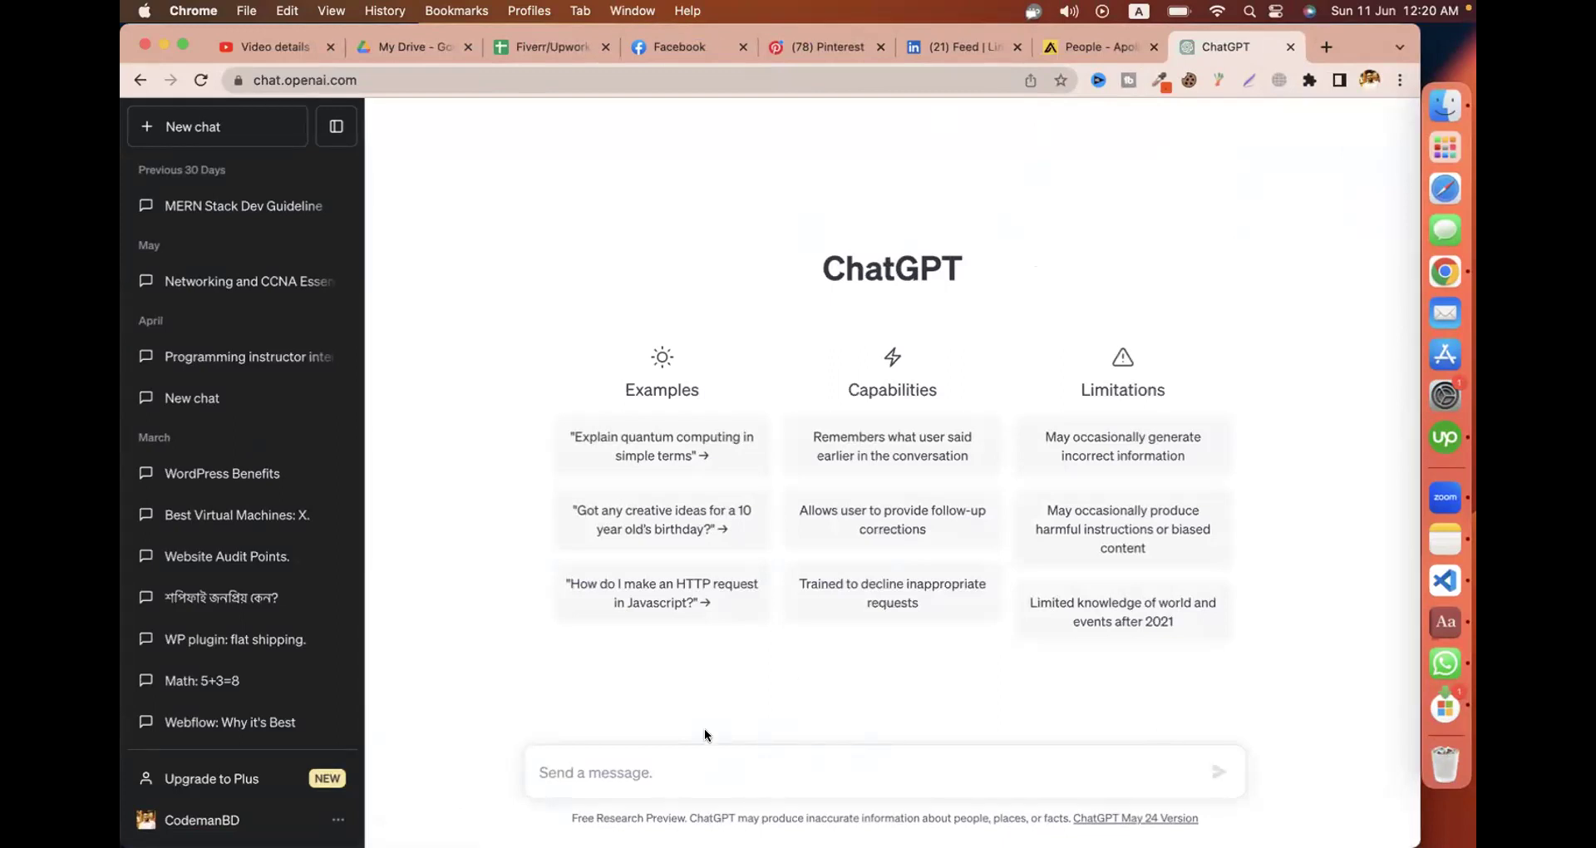
Send ChatGPT the prompt "website audit service lines".
{"action": "left_click", "coordinate": [642, 759]}
{"action": "type", "text": "website audit se"}
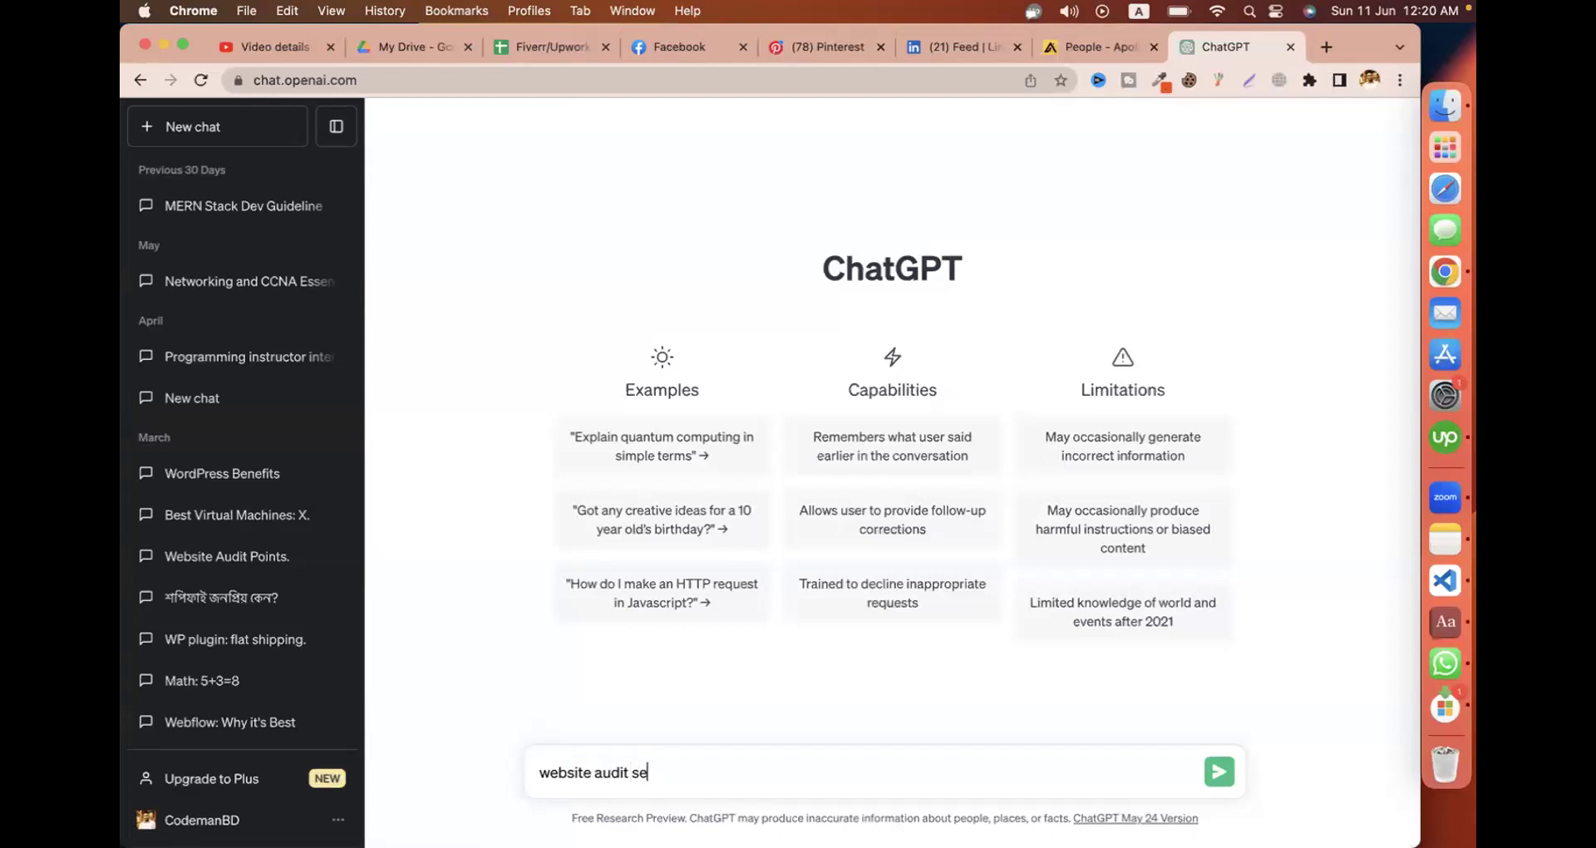
{"action": "type", "text": "rvice lines"}
{"action": "key", "text": "Return"}
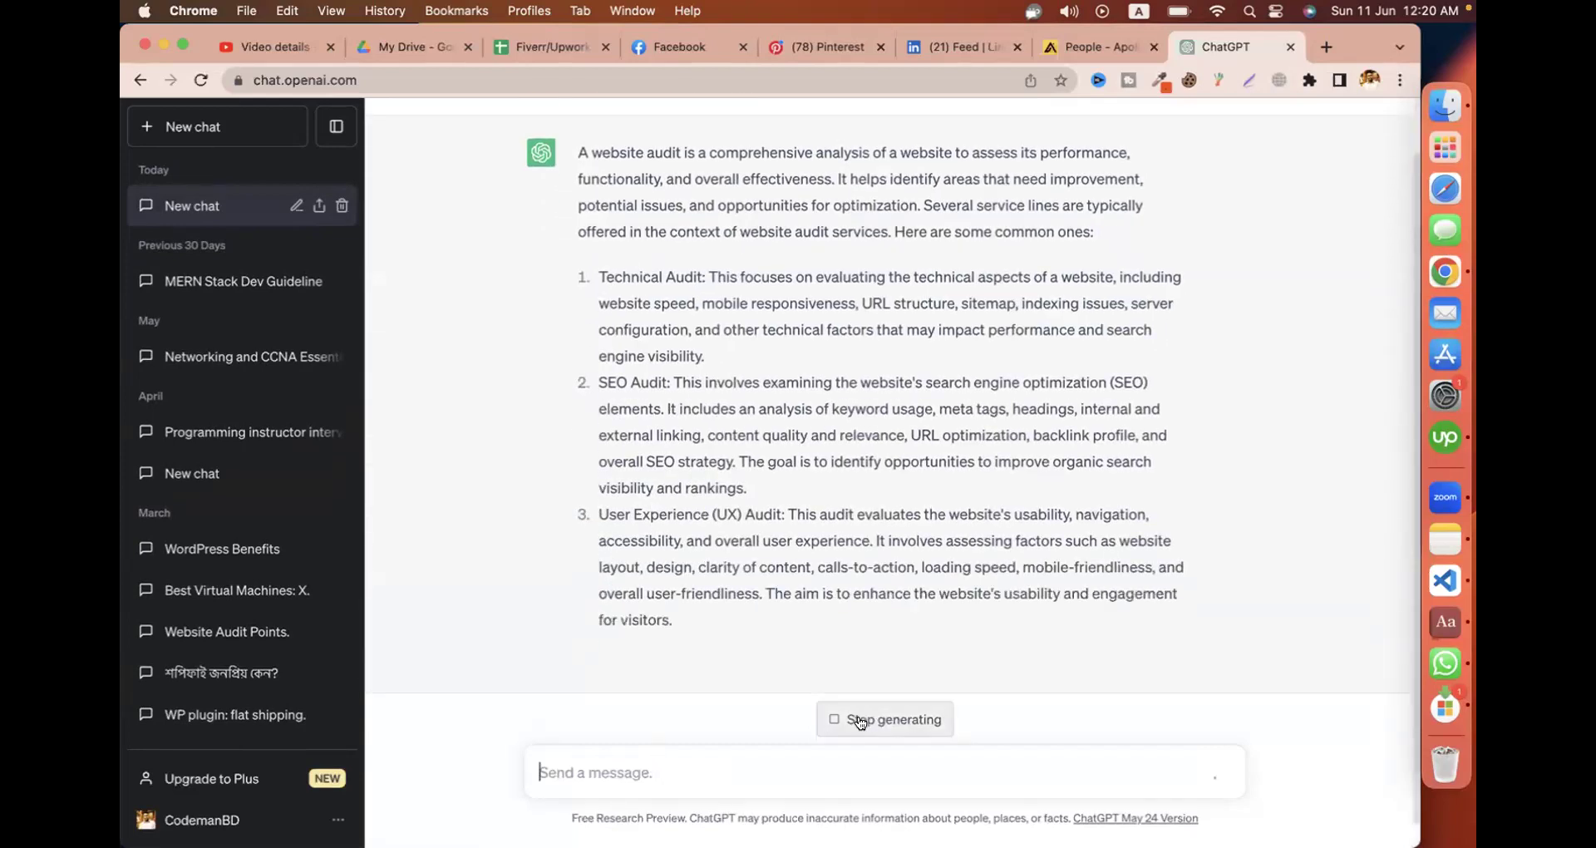
Send ChatGPT the follow-up prompt "just write the points".
{"action": "type", "text": "just thi"}
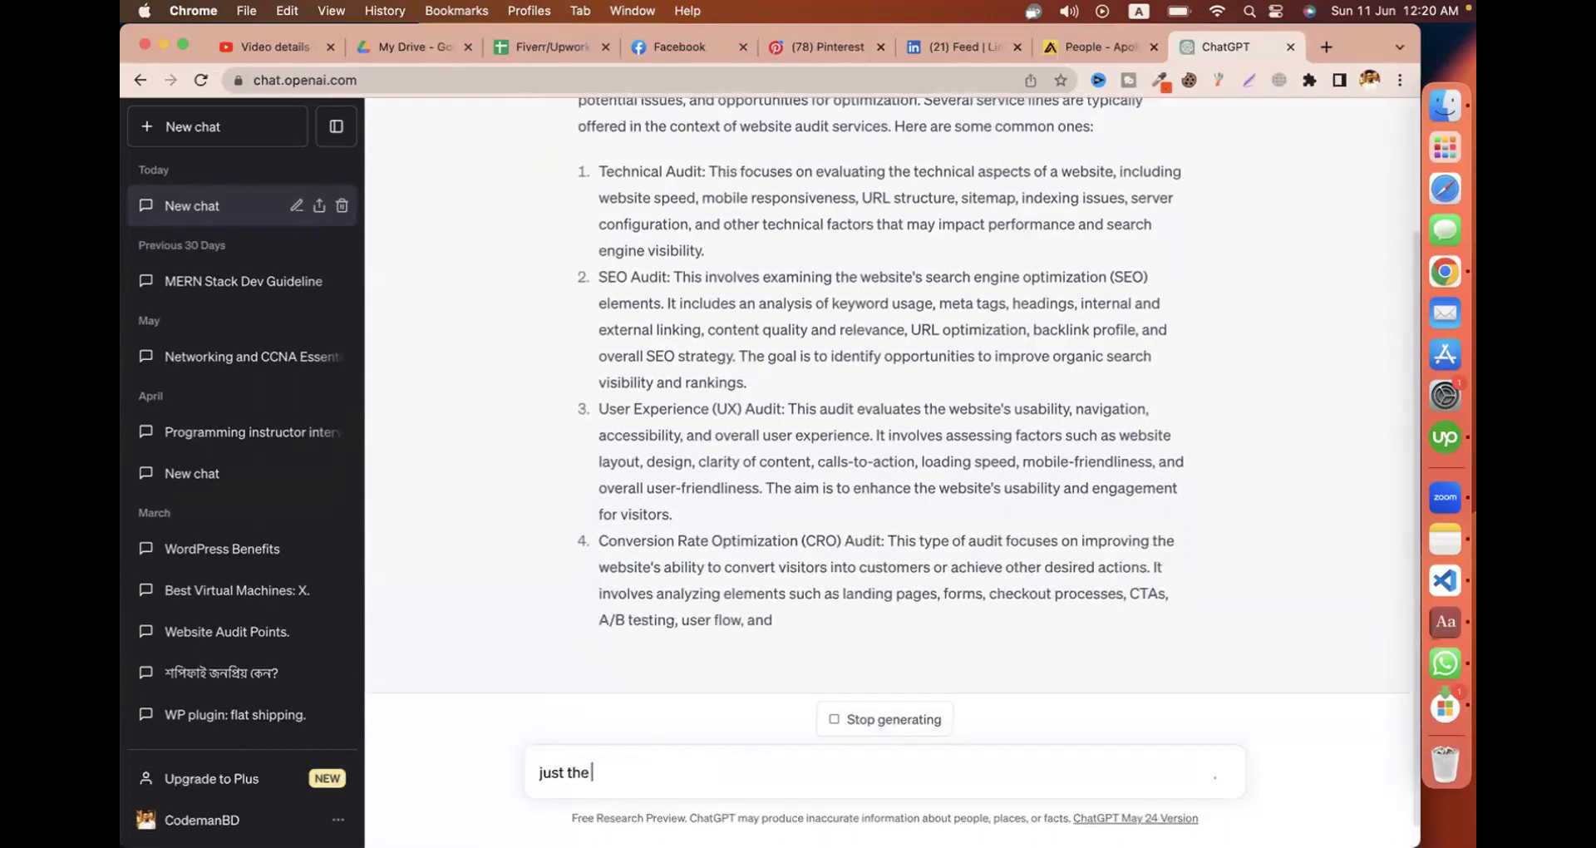
{"action": "key", "text": "BackSpace"}
{"action": "key", "text": "BackSpace"}
{"action": "key", "text": "BackSpace"}
{"action": "type", "text": "write the points"}
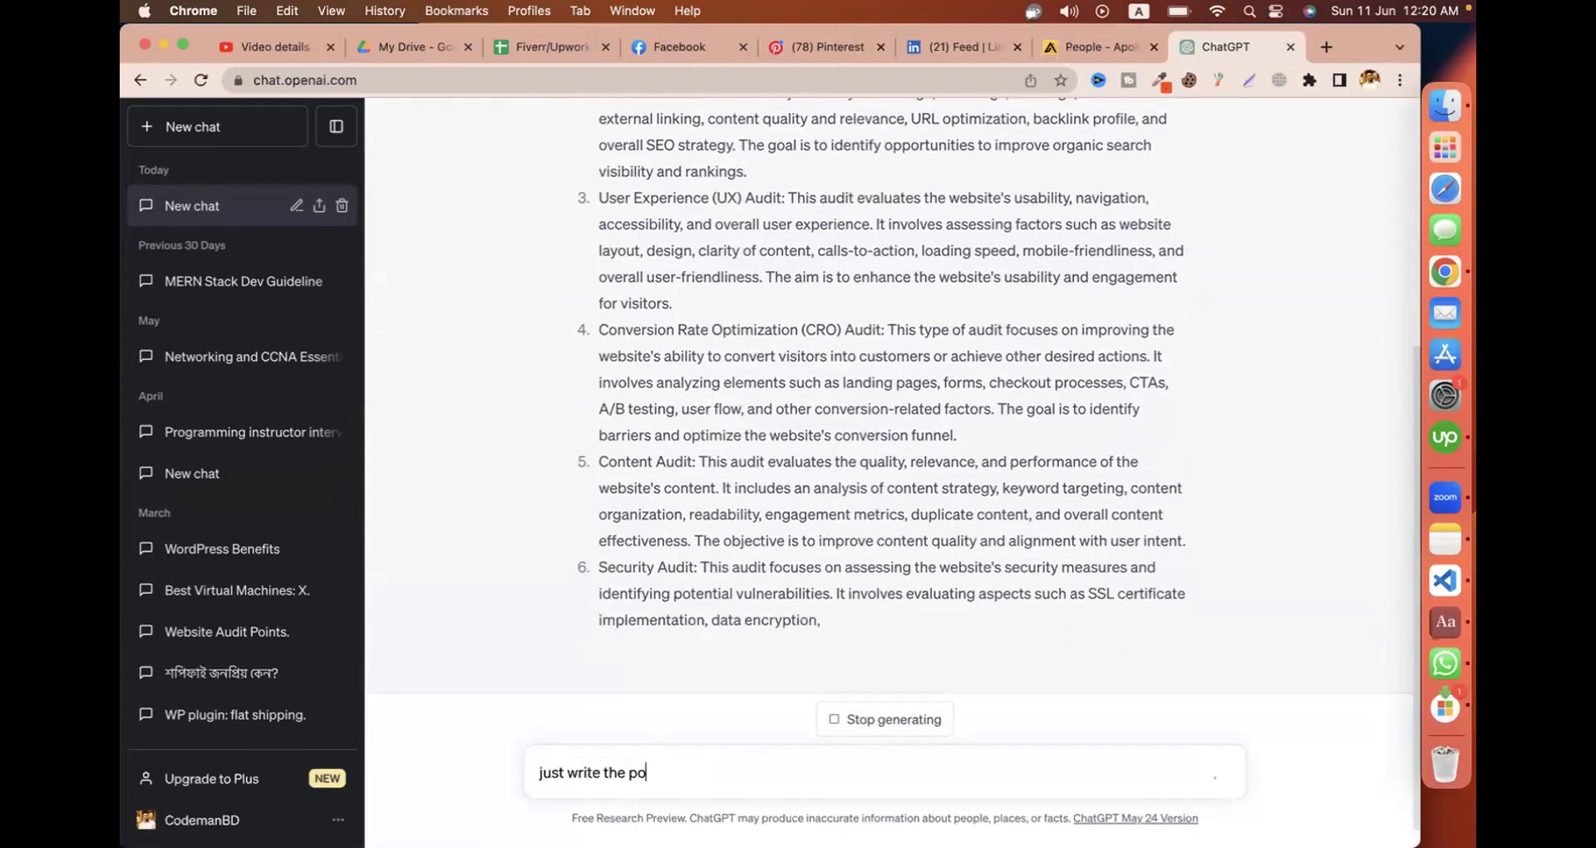
{"action": "key", "text": "shift+Return"}
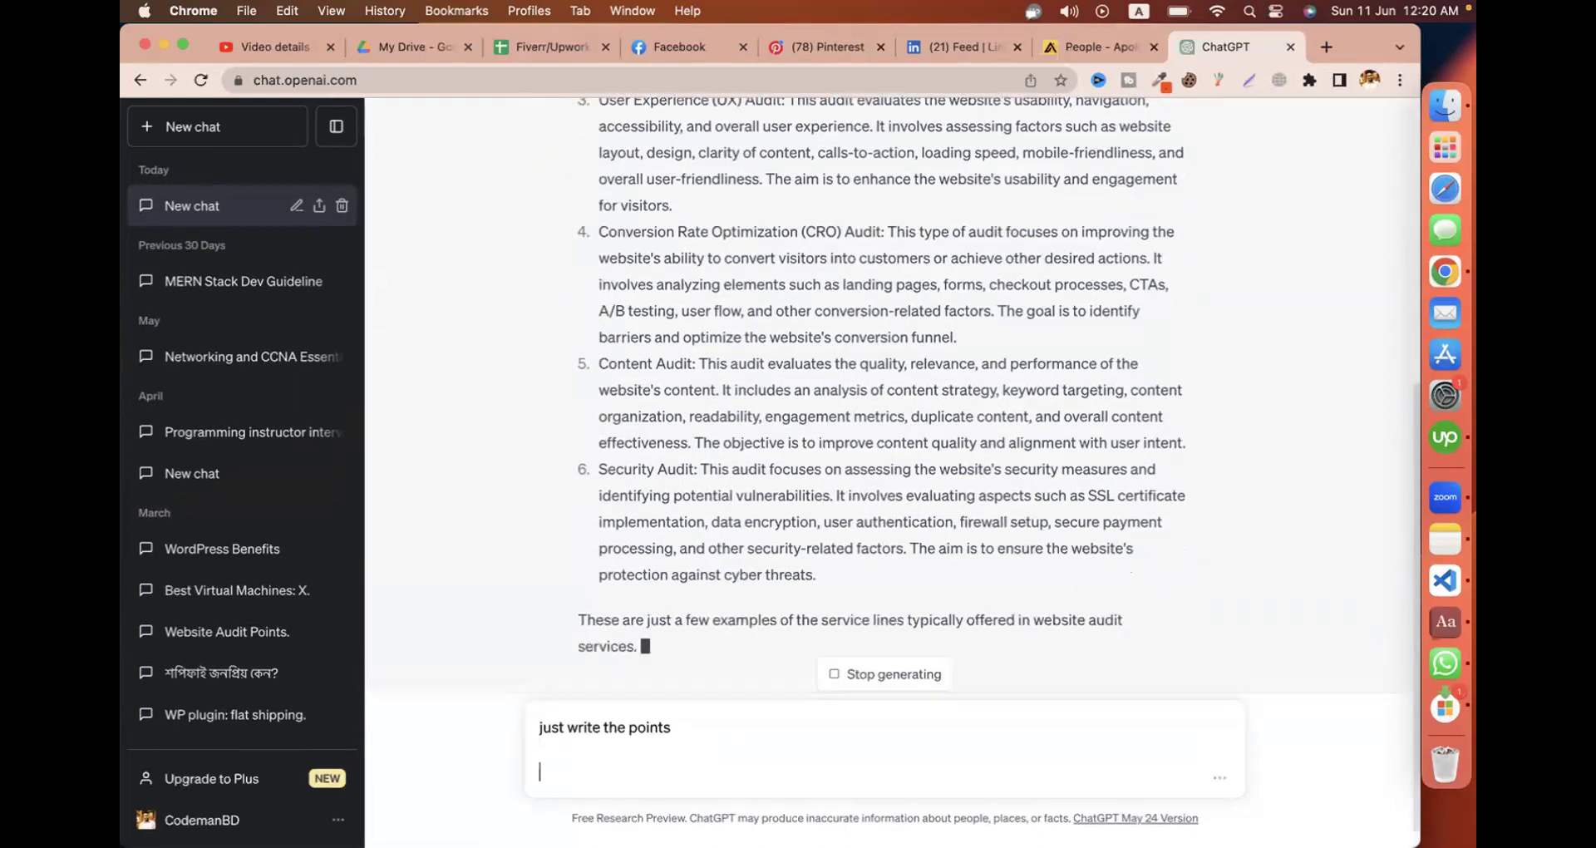
{"action": "key", "text": "BackSpace"}
{"action": "left_click", "coordinate": [1219, 772]}
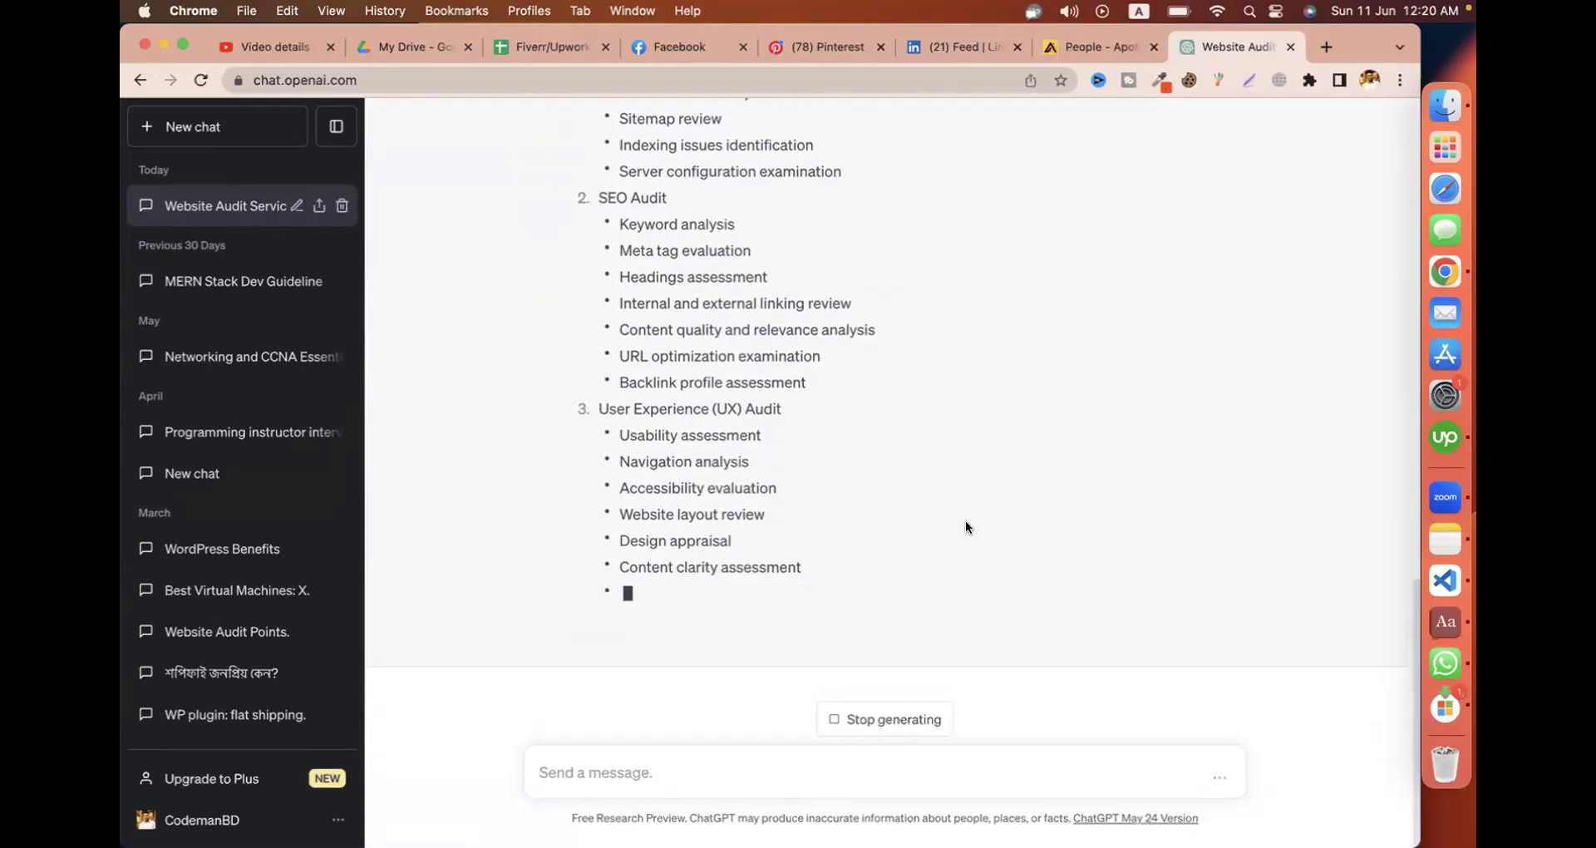
Review the website audit points ChatGPT wrote, especially the items under Technical Audit.
{"action": "scroll", "coordinate": [773, 424], "scroll_direction": "up", "scroll_amount": 1}
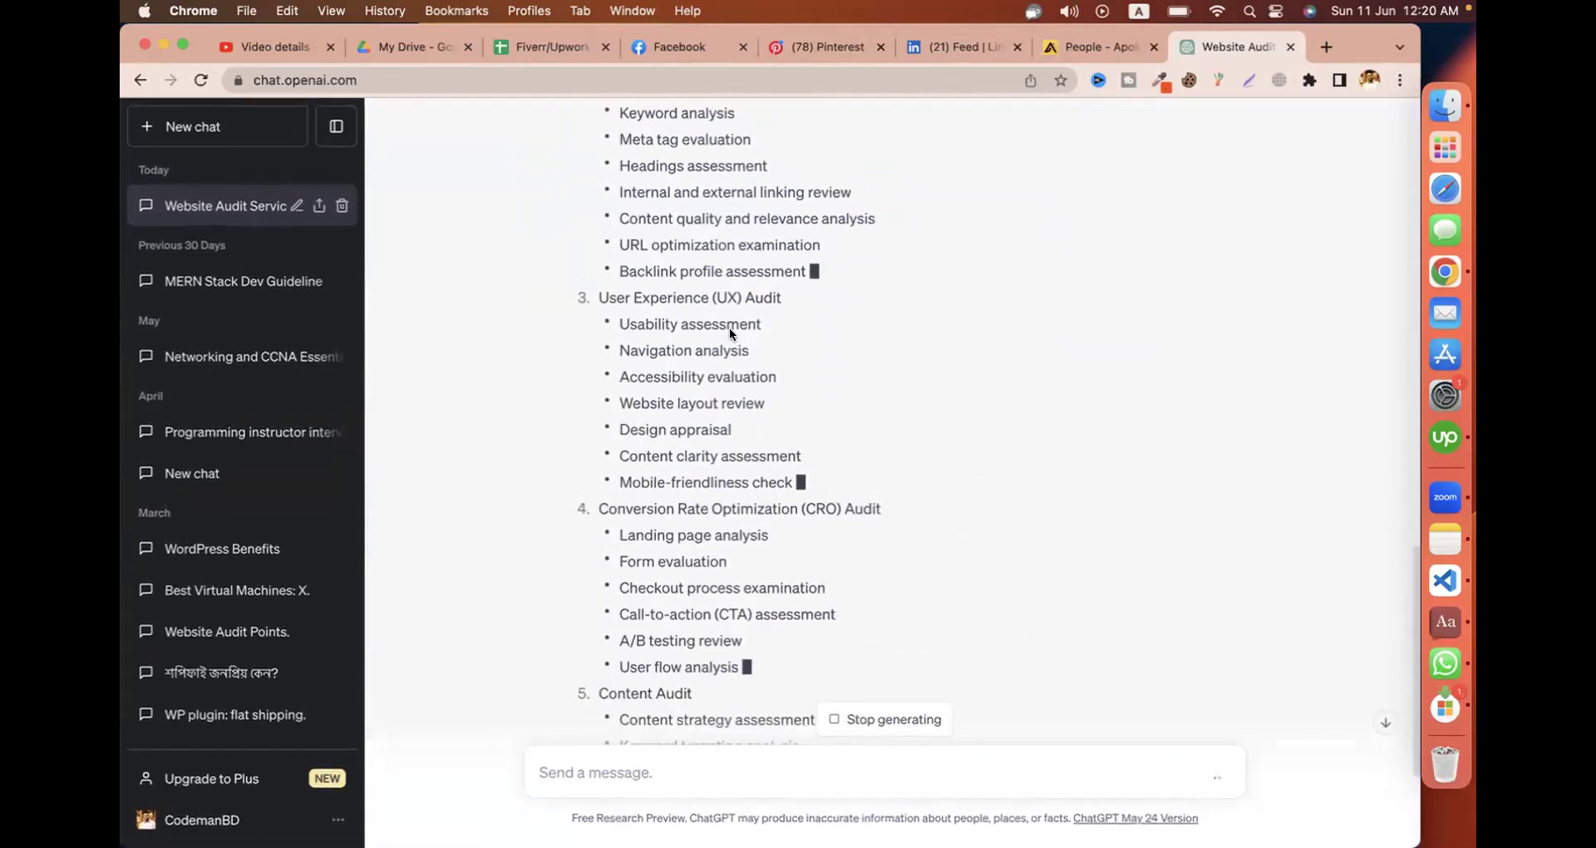
{"action": "left_click_drag", "start_coordinate": [596, 514], "coordinate": [965, 513]}
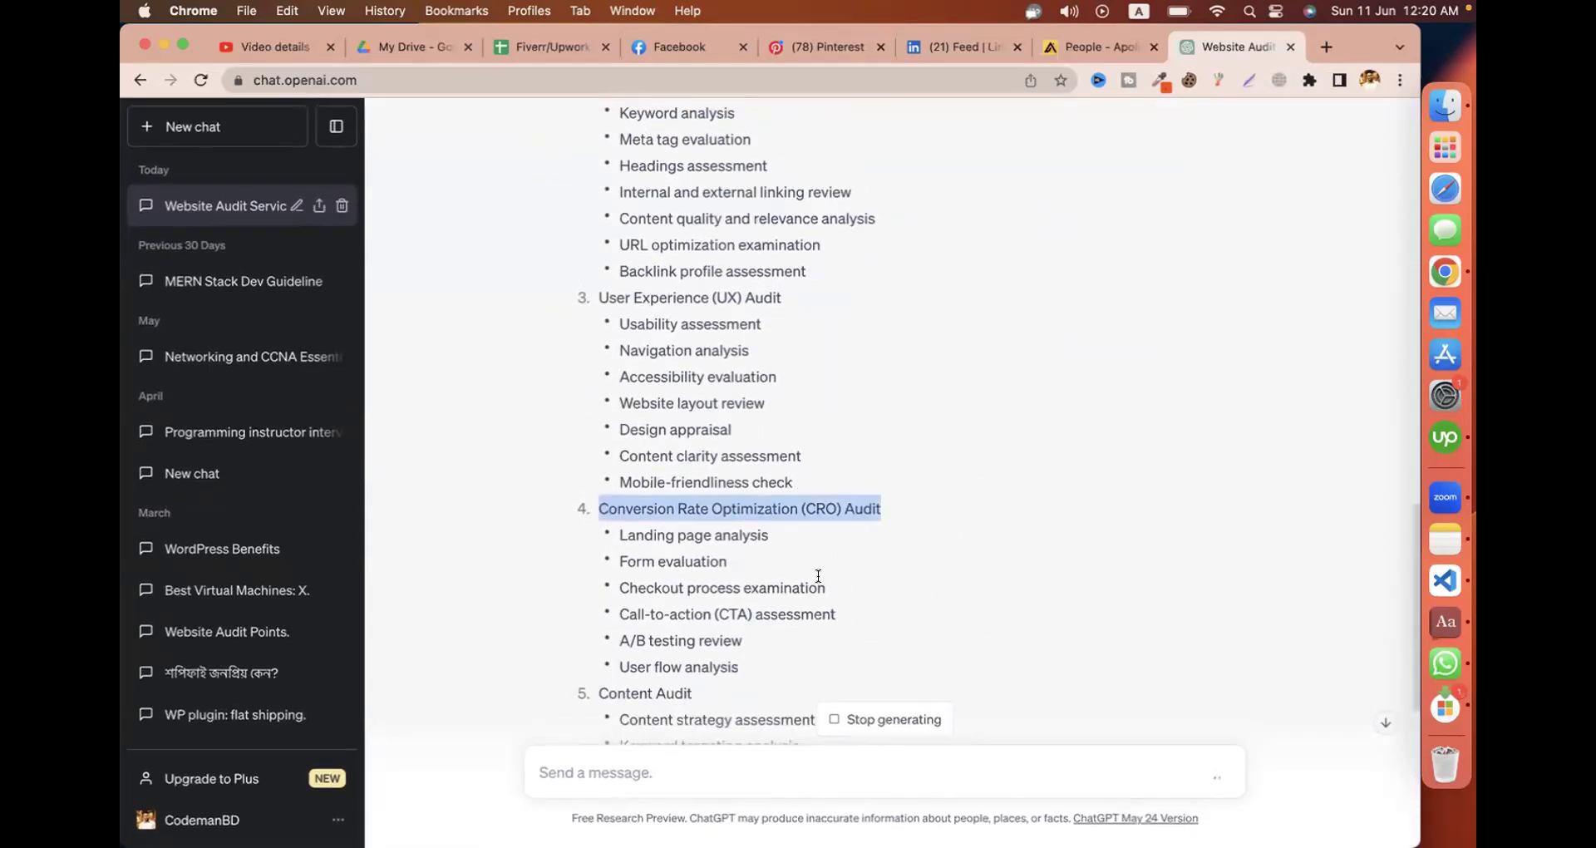
{"action": "scroll", "coordinate": [818, 574], "scroll_direction": "down", "scroll_amount": 5}
{"action": "scroll", "coordinate": [829, 449], "scroll_direction": "up", "scroll_amount": 10}
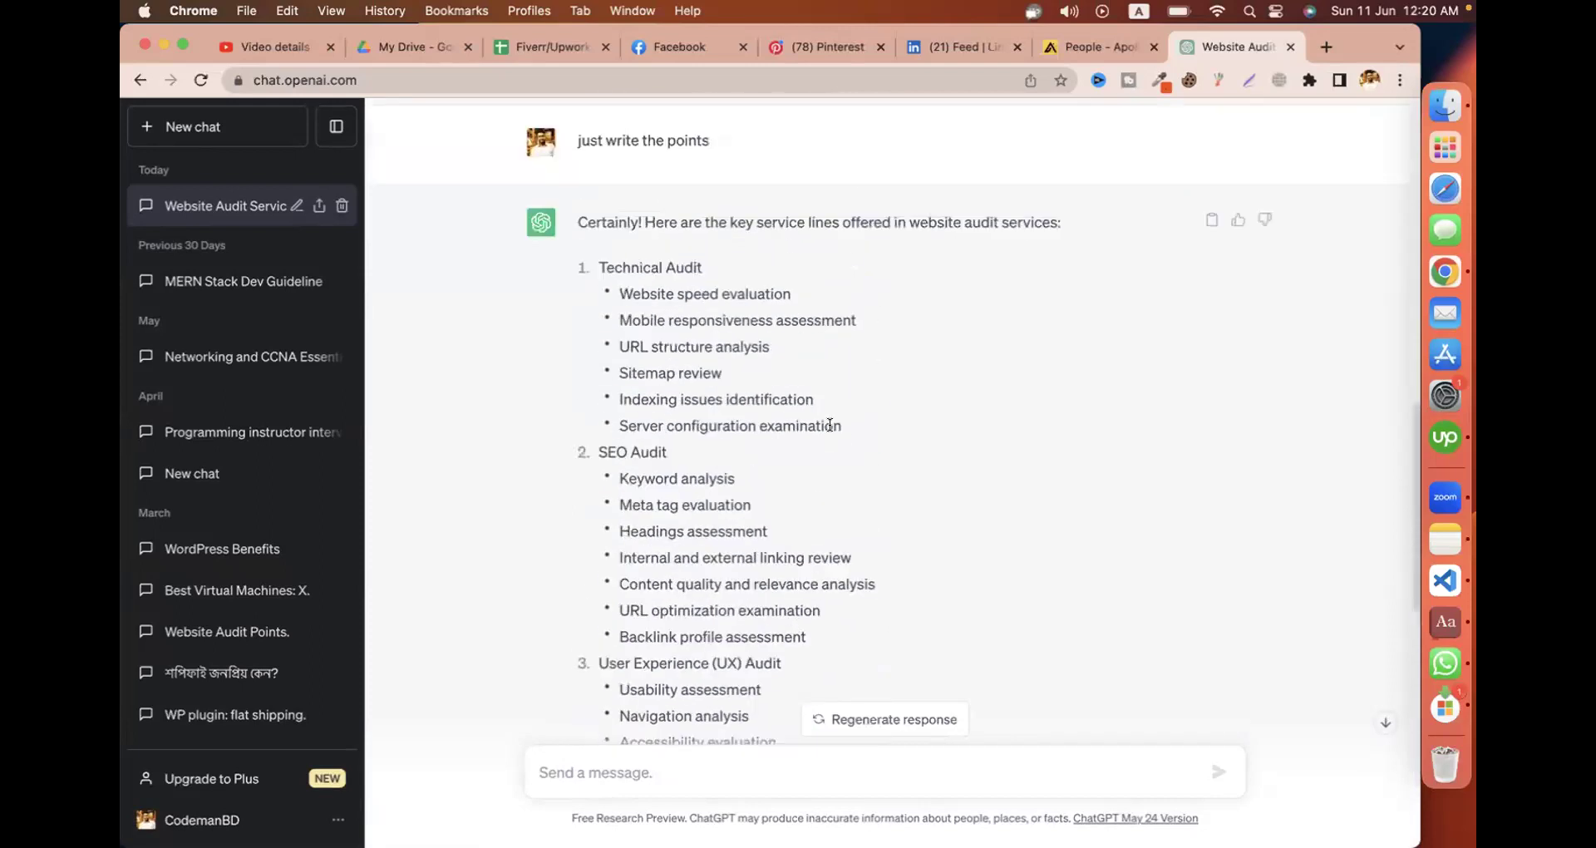
{"action": "scroll", "coordinate": [830, 429], "scroll_direction": "down", "scroll_amount": 2}
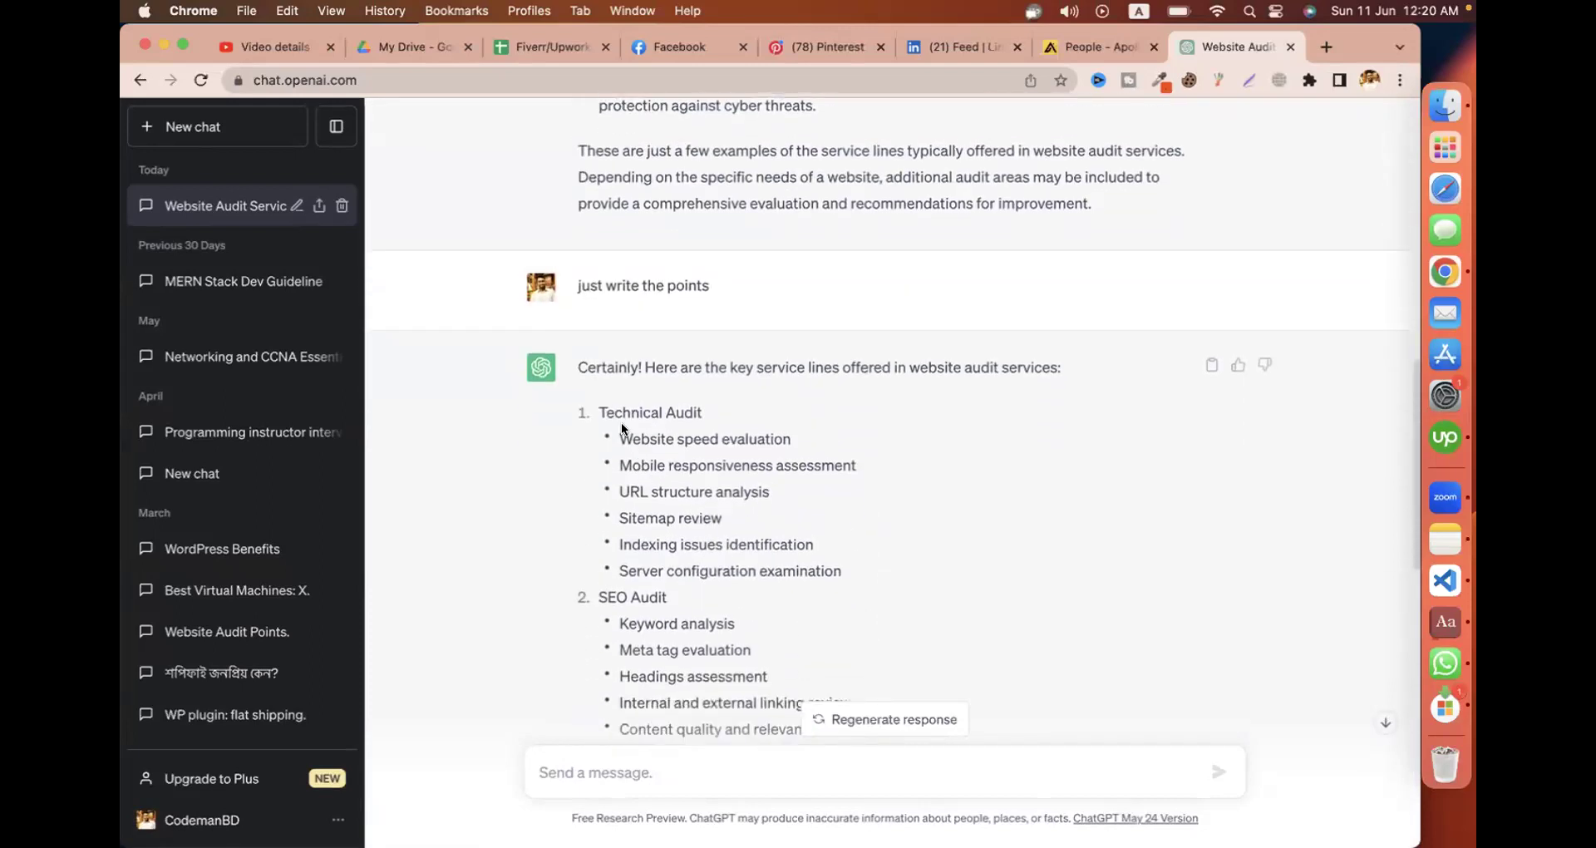
{"action": "left_click_drag", "start_coordinate": [597, 410], "coordinate": [888, 411]}
{"action": "left_click_drag", "start_coordinate": [632, 439], "coordinate": [794, 438]}
{"action": "left_click_drag", "start_coordinate": [628, 463], "coordinate": [857, 465]}
{"action": "left_click_drag", "start_coordinate": [620, 492], "coordinate": [800, 495]}
{"action": "left_click_drag", "start_coordinate": [643, 517], "coordinate": [765, 544]}
{"action": "left_click", "coordinate": [641, 543]}
{"action": "left_click_drag", "start_coordinate": [630, 574], "coordinate": [883, 576]}
{"action": "scroll", "coordinate": [896, 450], "scroll_direction": "down", "scroll_amount": 3}
{"action": "scroll", "coordinate": [896, 450], "scroll_direction": "down", "scroll_amount": 2}
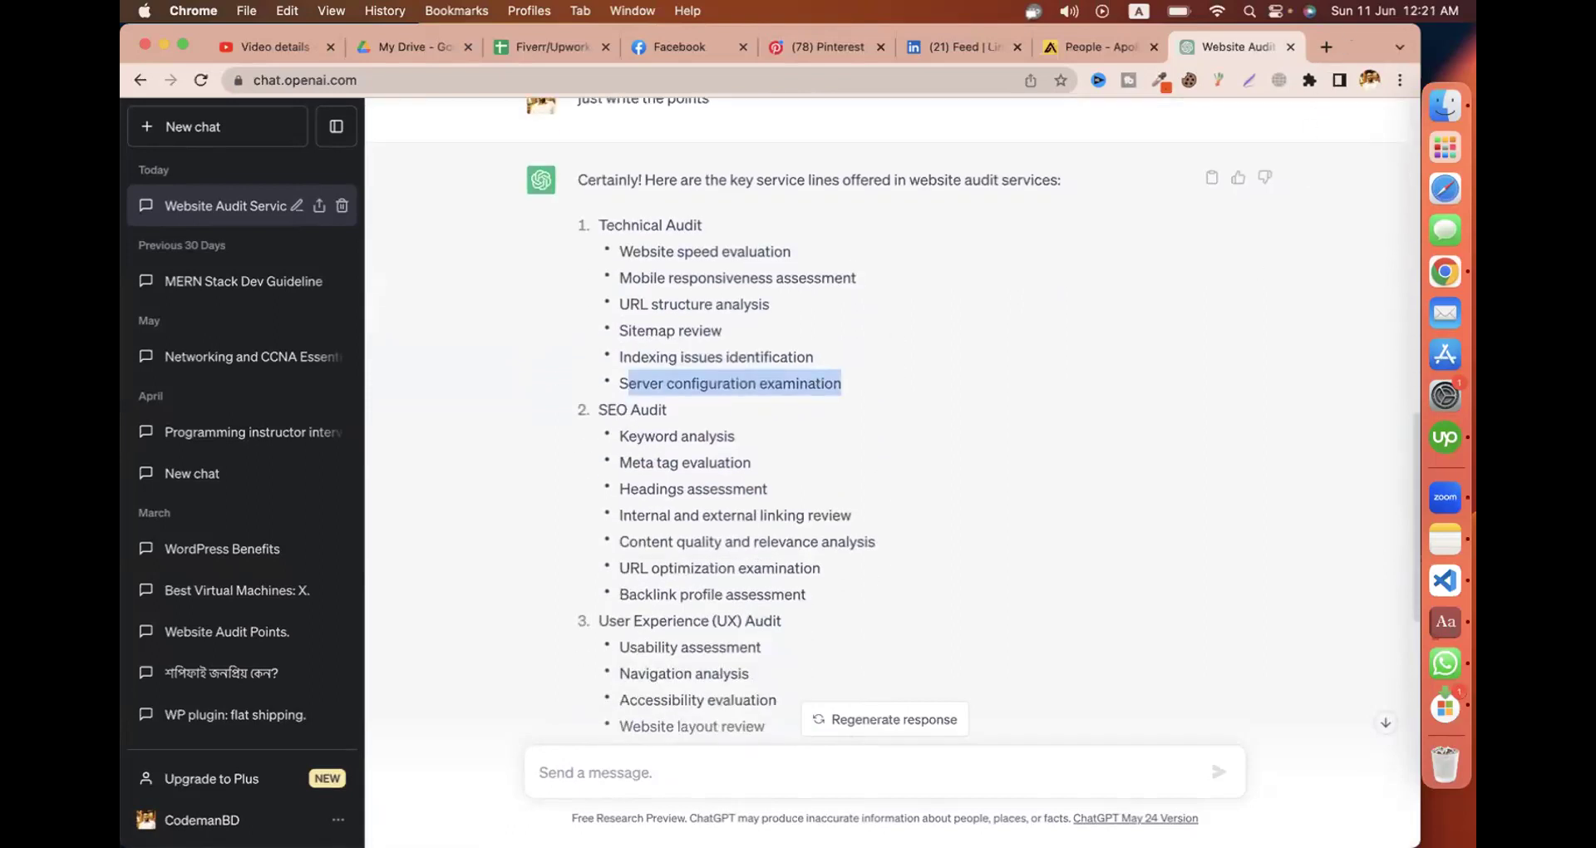
Copy "SEO Audit" and "Keyword analysis" from the ChatGPT list and search Google for them in a new browser tab.
{"action": "left_click_drag", "start_coordinate": [598, 409], "coordinate": [775, 424]}
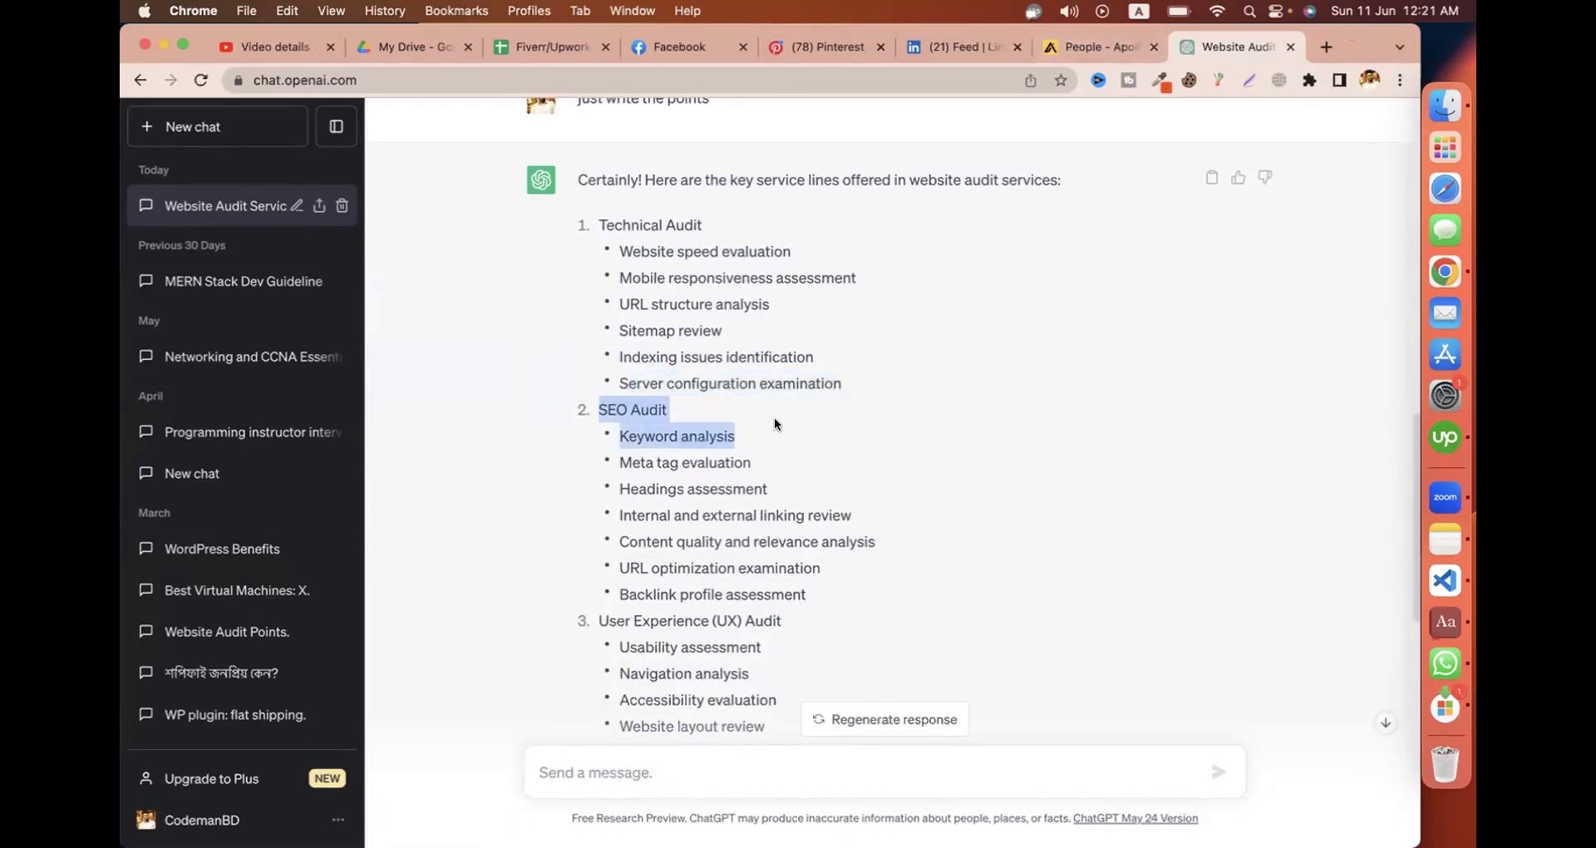
{"action": "key", "text": "super+c"}
{"action": "key", "text": "super+t"}
{"action": "key", "text": "super+v"}
{"action": "key", "text": "Return"}
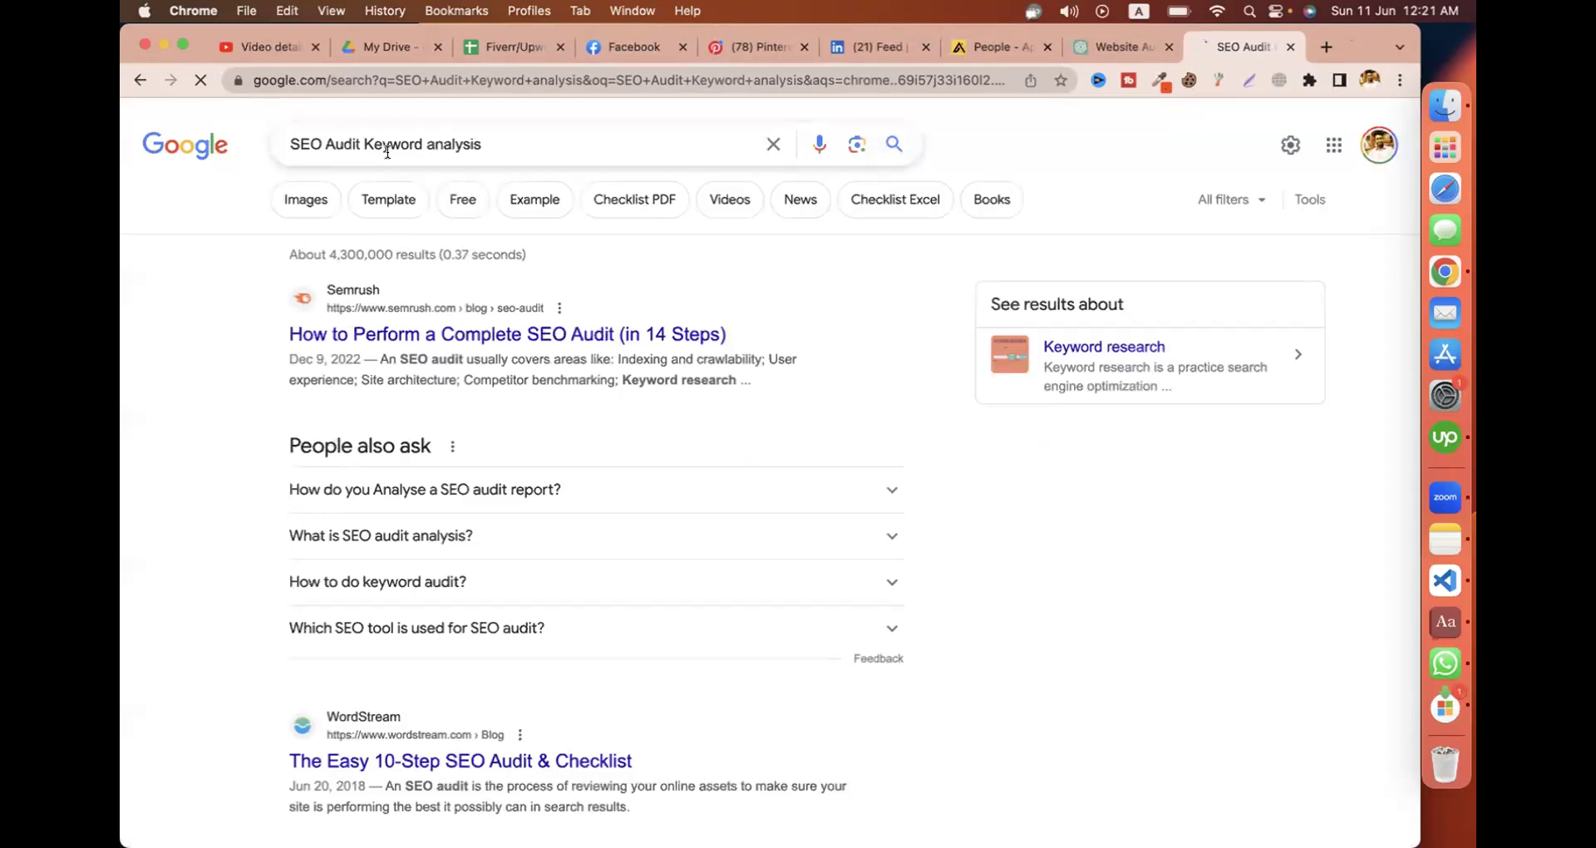
Replace the Google query with "seo audit" and run the search.
{"action": "left_click", "coordinate": [387, 151]}
{"action": "key", "text": "super+a"}
{"action": "type", "text": "website"}
{"action": "key", "text": "super+a"}
{"action": "key", "text": "BackSpace"}
{"action": "type", "text": "seo a"}
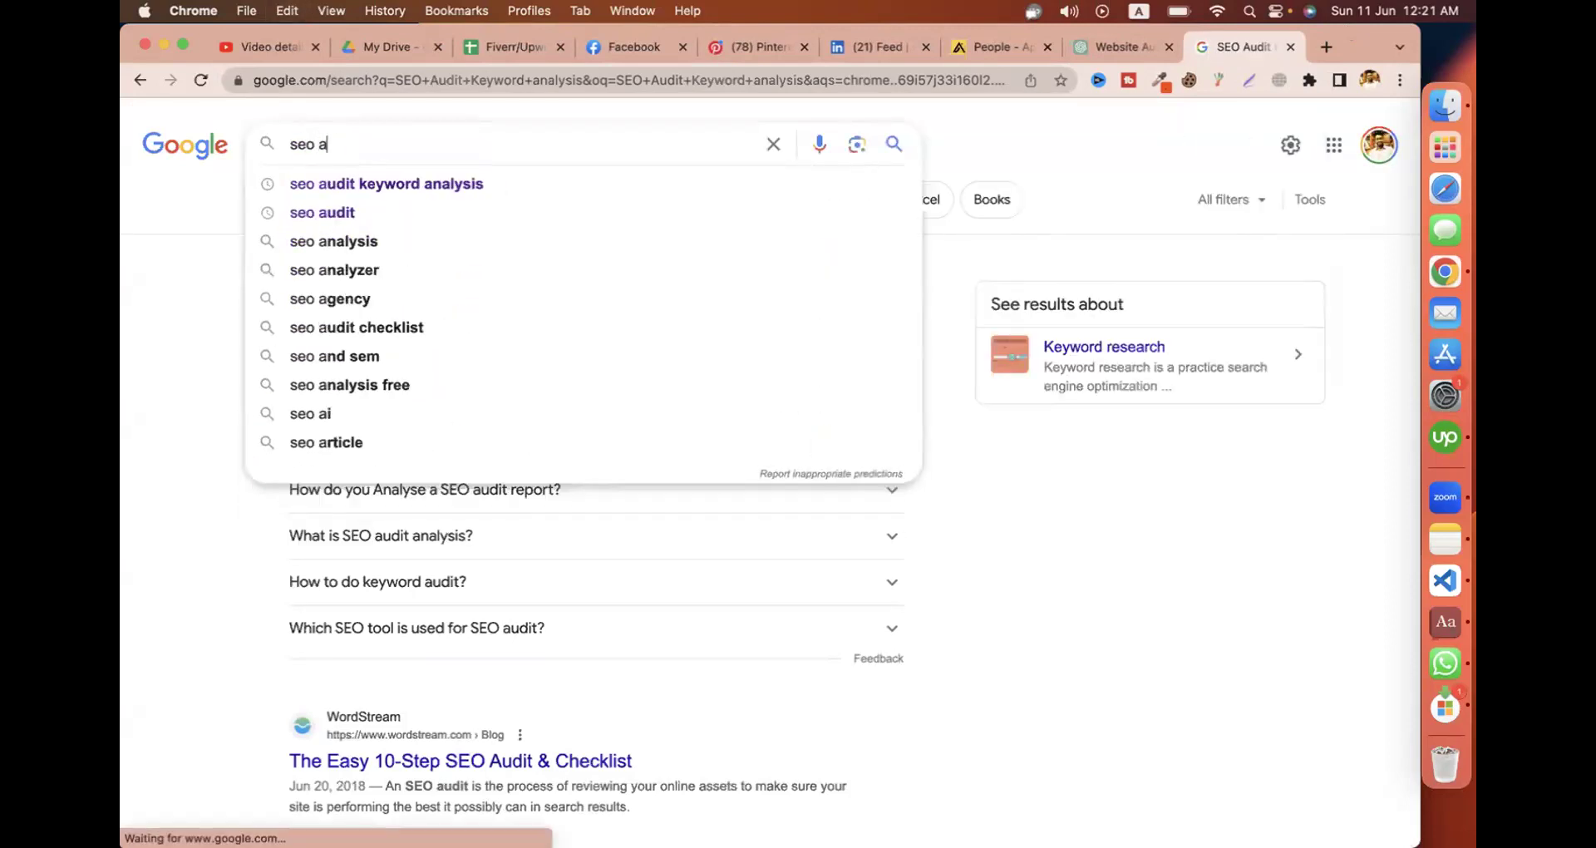
{"action": "type", "text": "udit"}
{"action": "key", "text": "Return"}
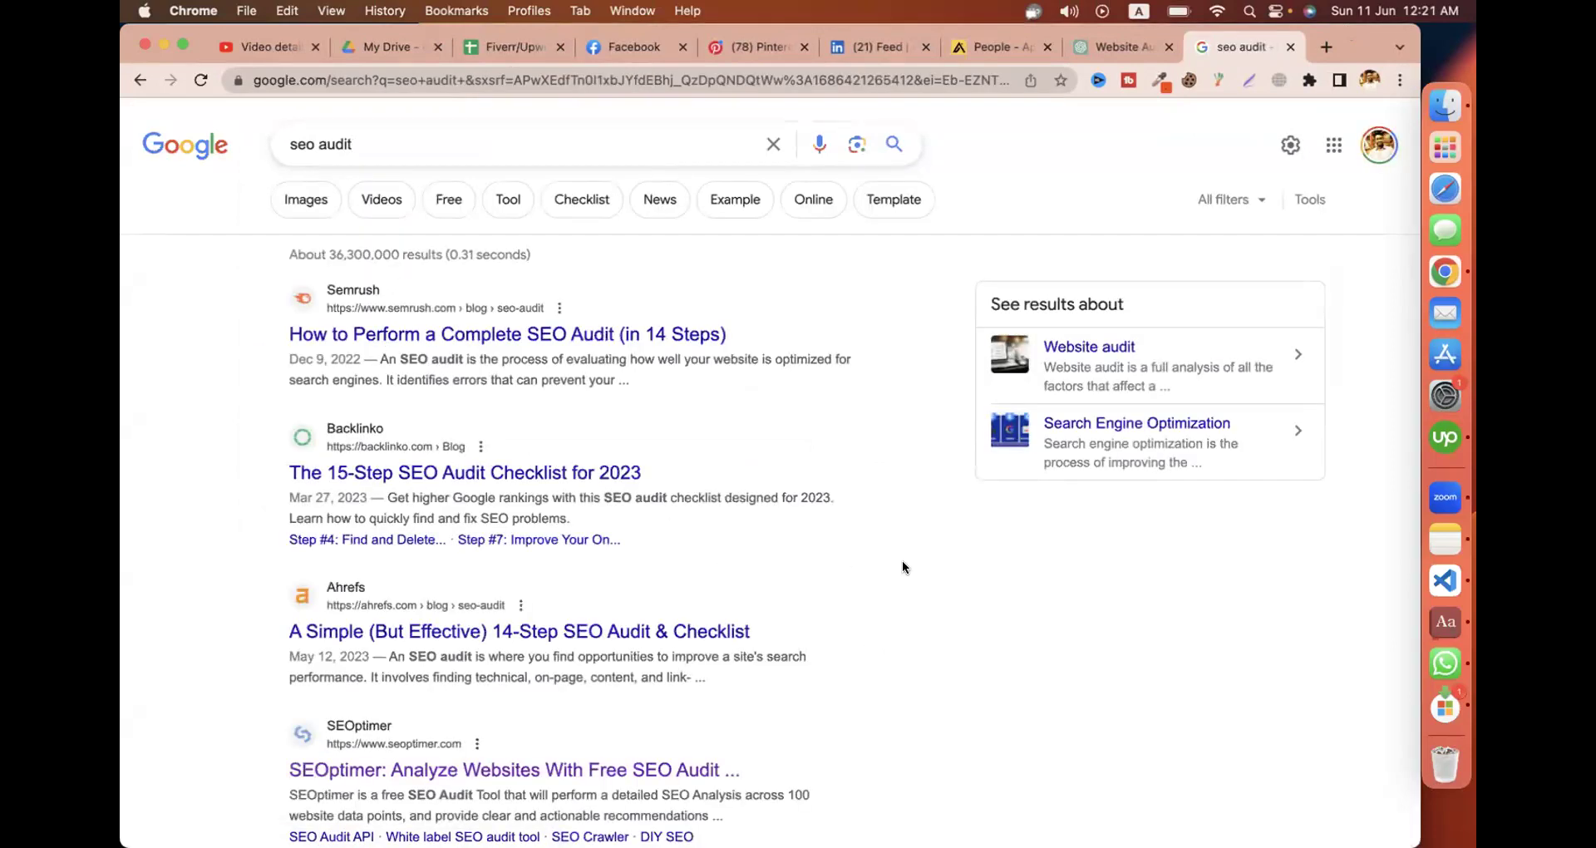
Open the SEOptimer site from the search results and run a free audit of codemanbd.com.
{"action": "scroll", "coordinate": [901, 564], "scroll_direction": "down", "scroll_amount": 5}
{"action": "scroll", "coordinate": [1083, 520], "scroll_direction": "up", "scroll_amount": 3}
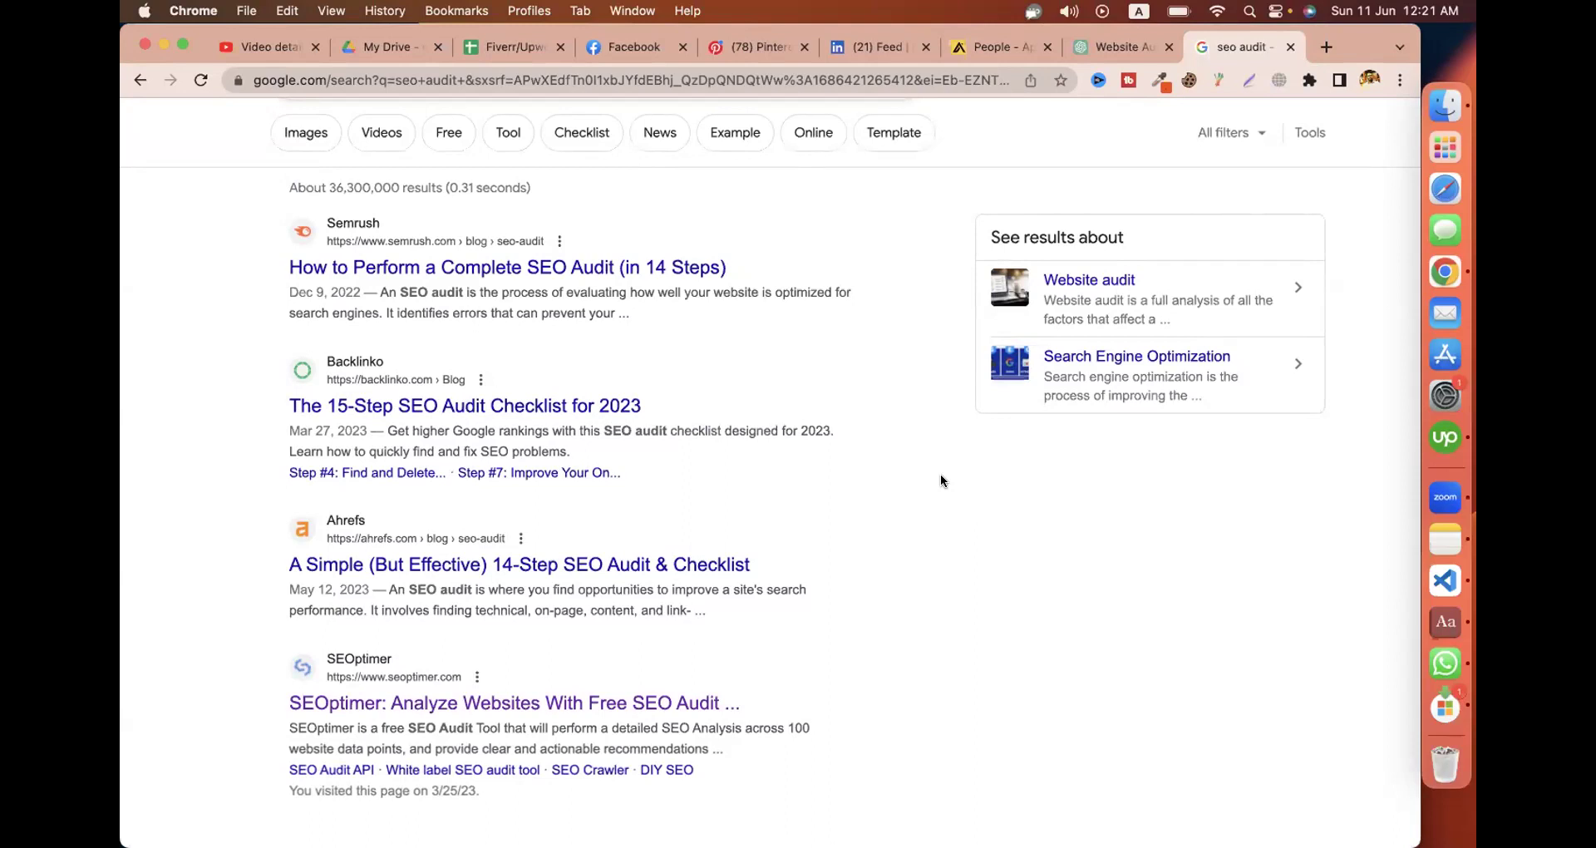
{"action": "scroll", "coordinate": [857, 441], "scroll_direction": "down", "scroll_amount": 3}
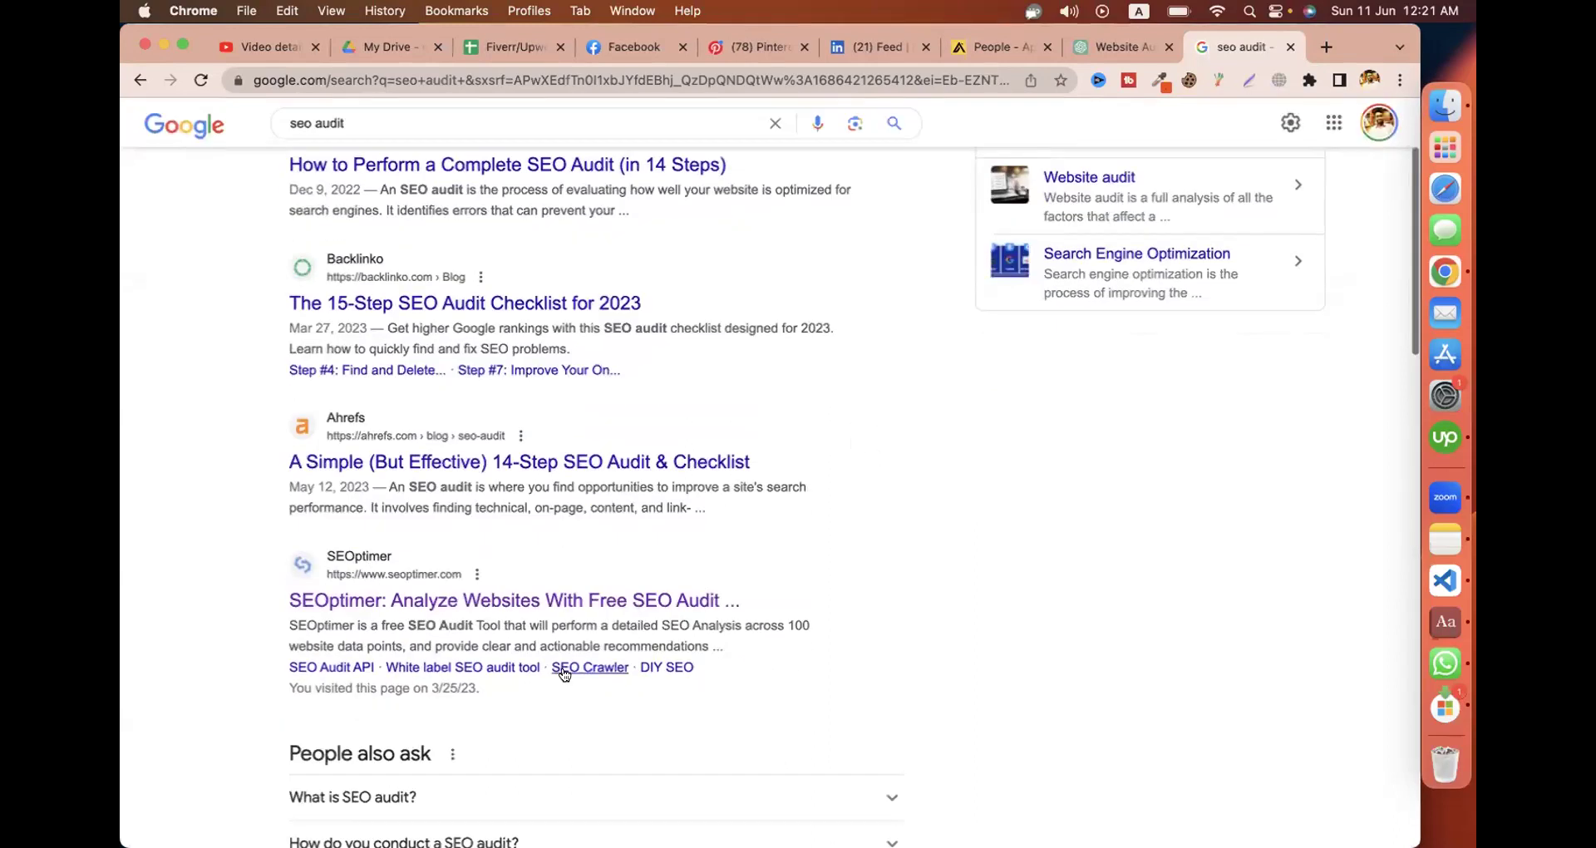
{"action": "left_click", "coordinate": [498, 602]}
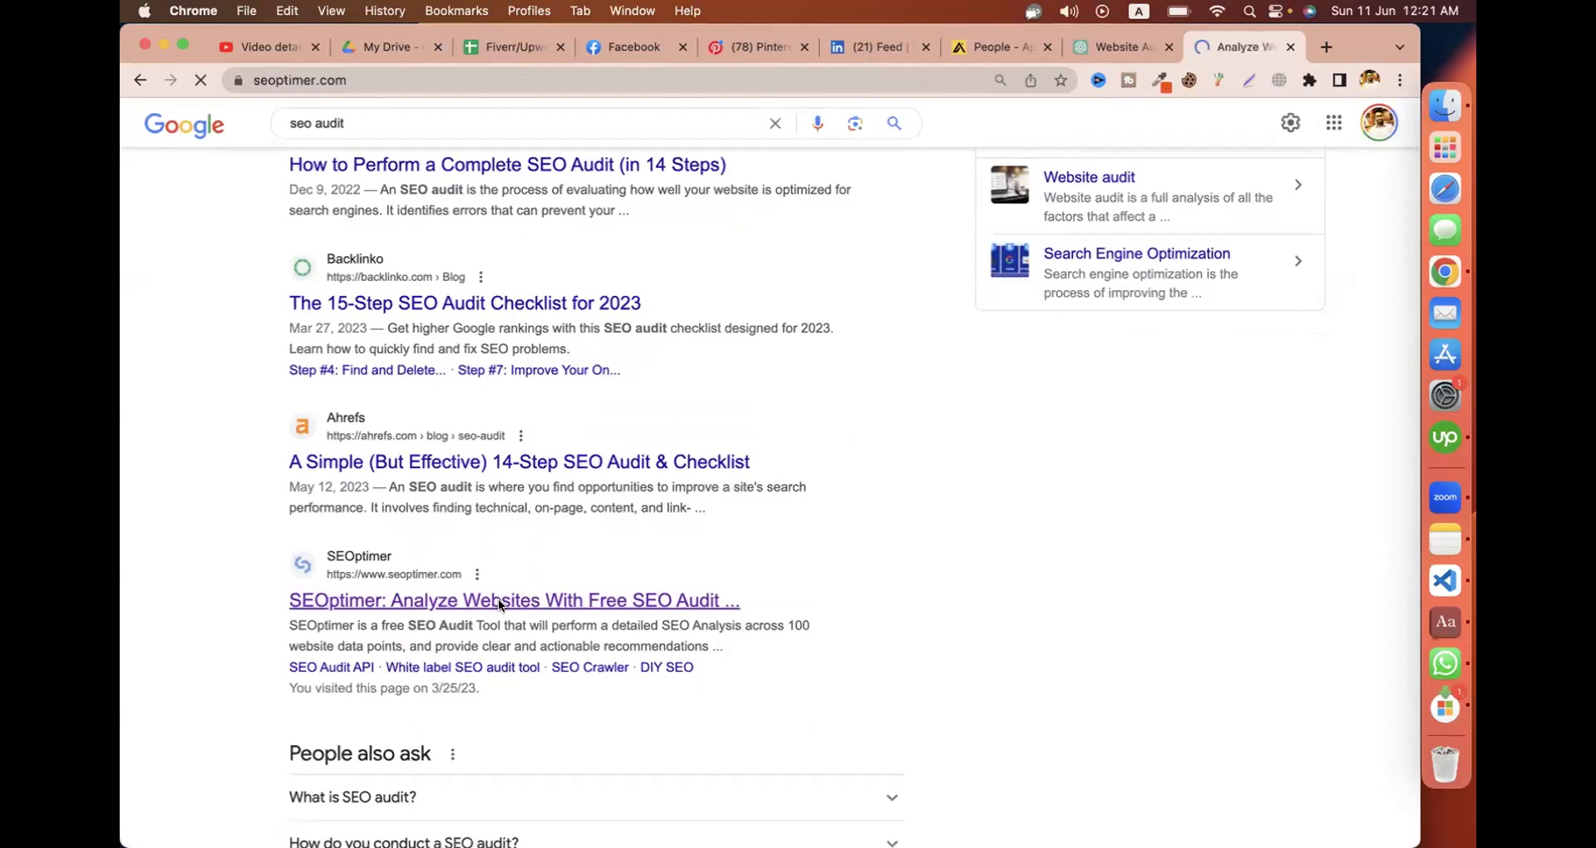
{"action": "type", "text": "c"}
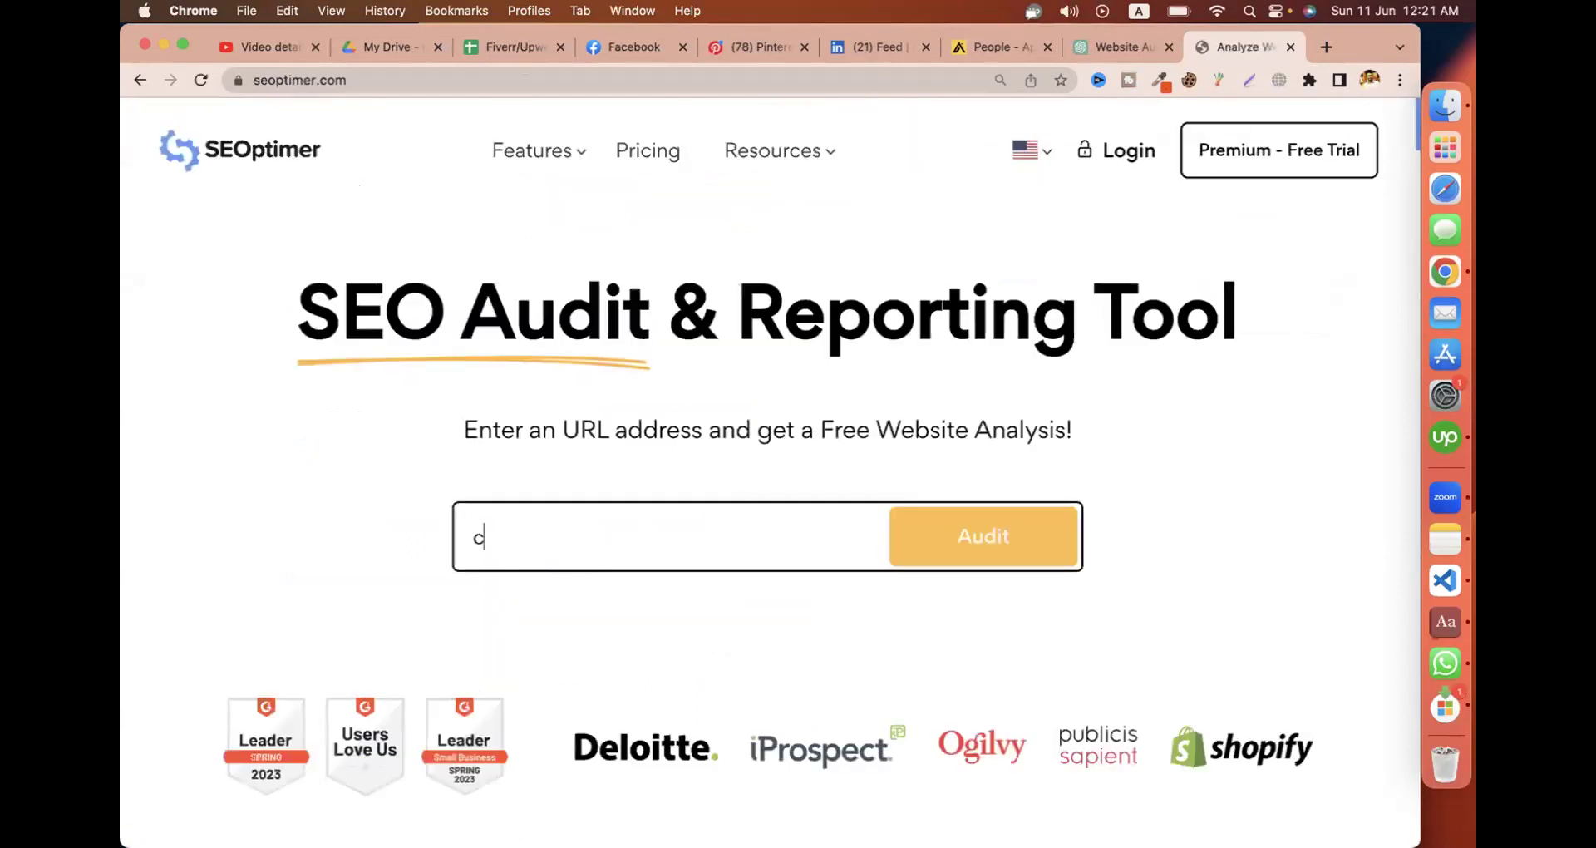
{"action": "type", "text": "odemanbd.com"}
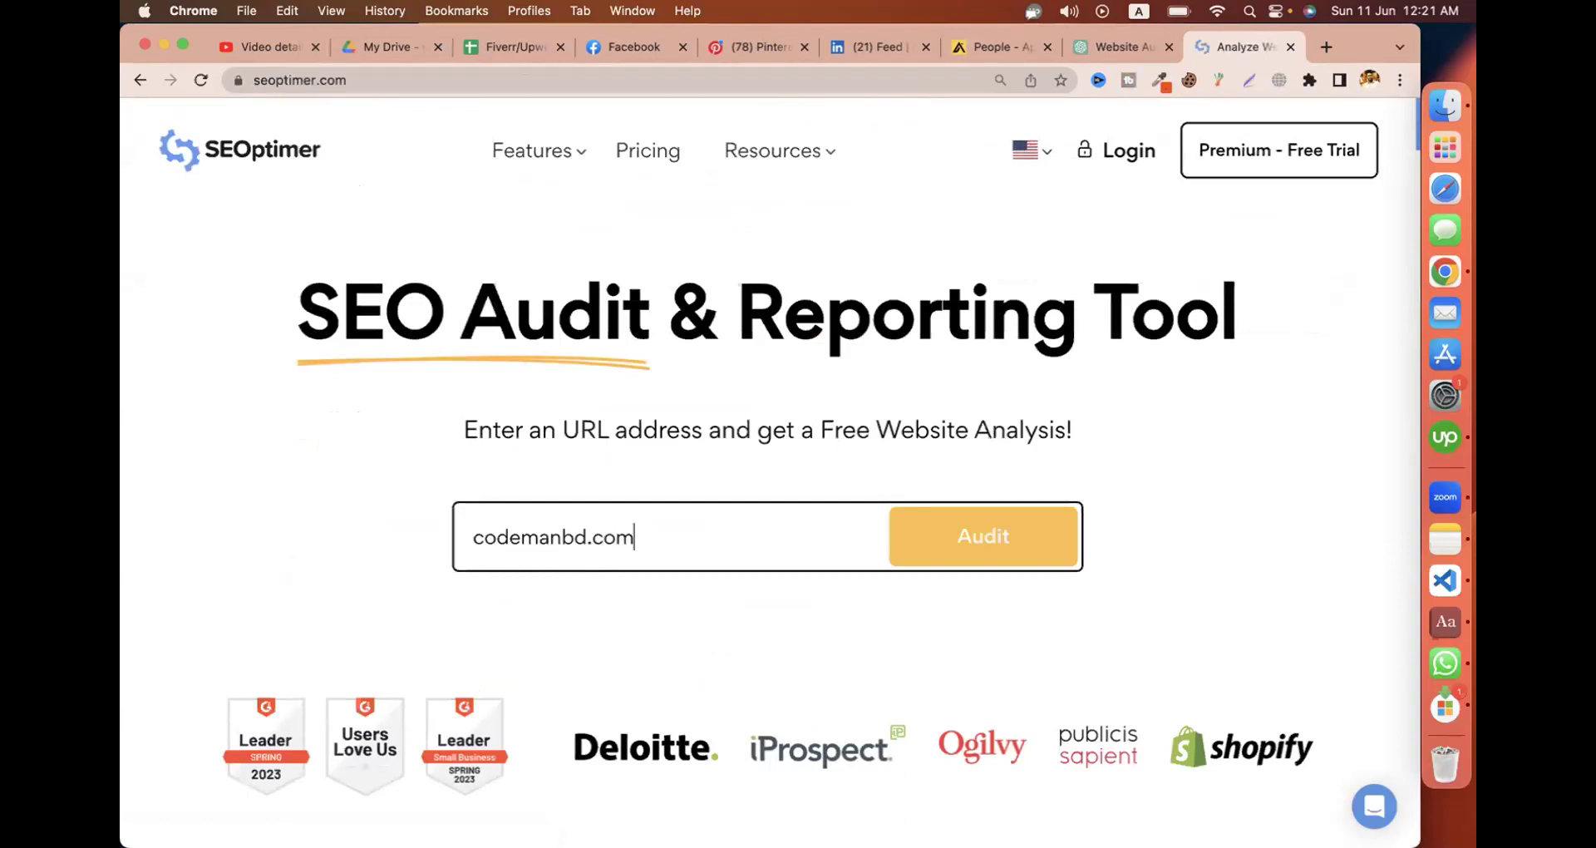
{"action": "key", "text": "Return"}
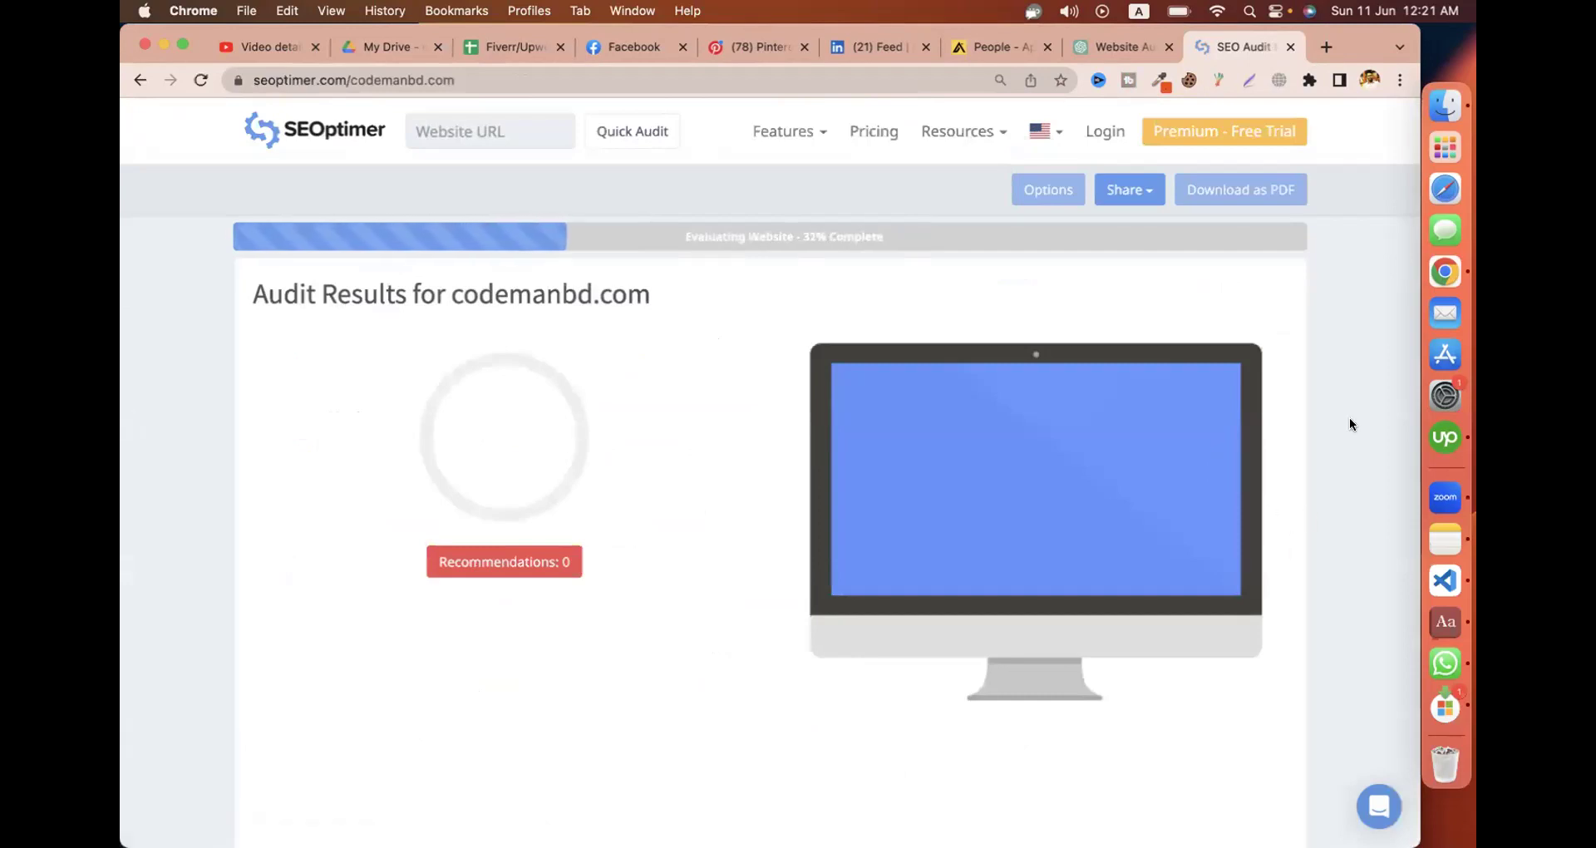
Look through the codemanbd.com audit results and keyword rankings, then return to the audit points in ChatGPT.
{"action": "scroll", "coordinate": [1350, 420], "scroll_direction": "down", "scroll_amount": 3}
{"action": "scroll", "coordinate": [1351, 421], "scroll_direction": "up", "scroll_amount": 3}
{"action": "scroll", "coordinate": [765, 574], "scroll_direction": "down", "scroll_amount": 15}
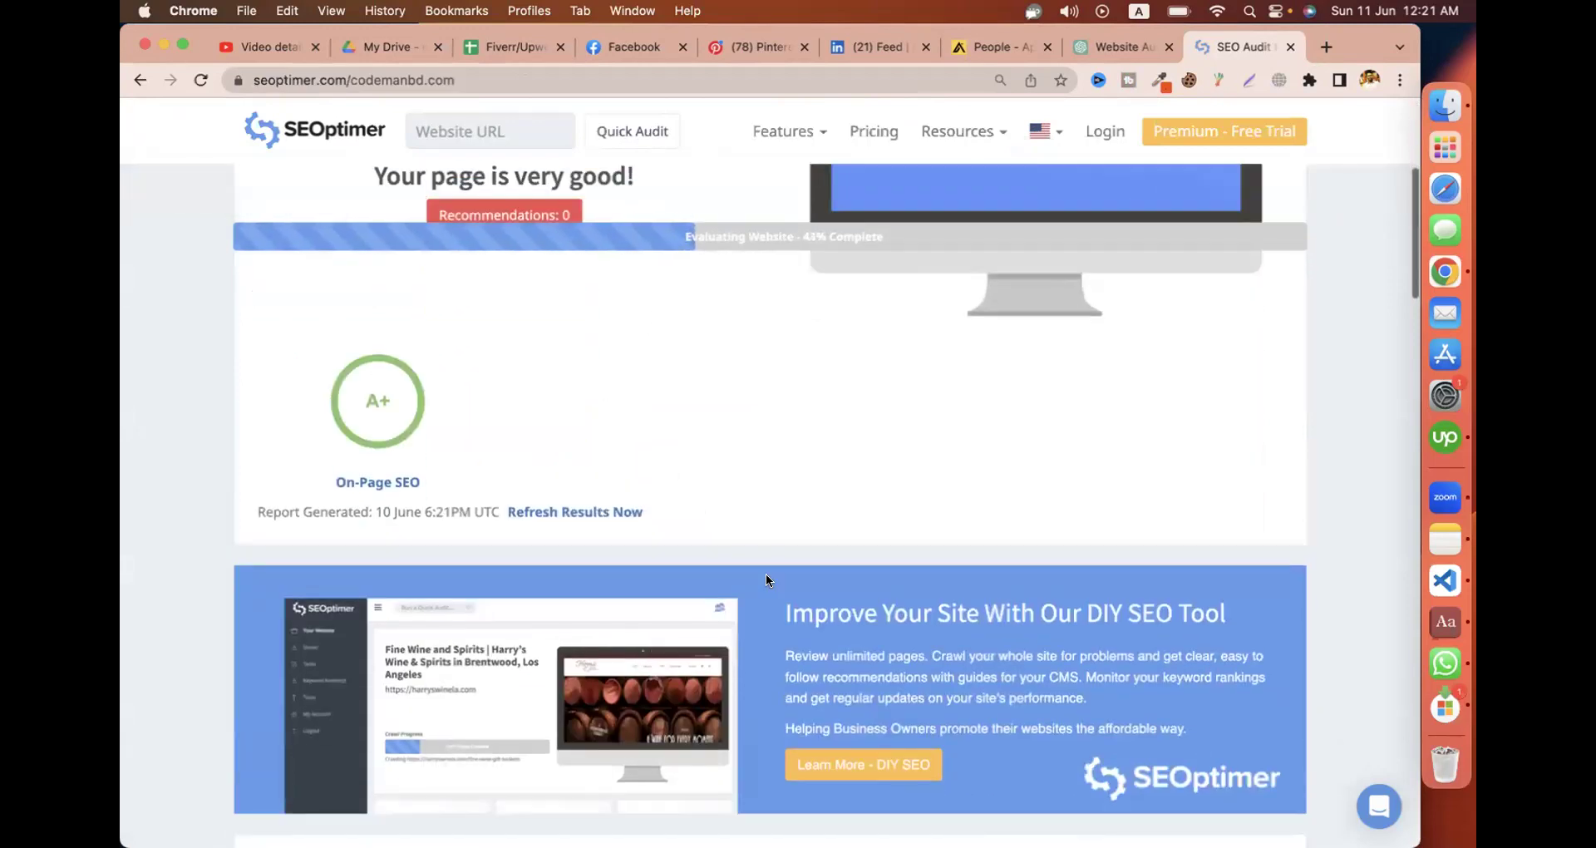
{"action": "scroll", "coordinate": [766, 580], "scroll_direction": "down", "scroll_amount": 7}
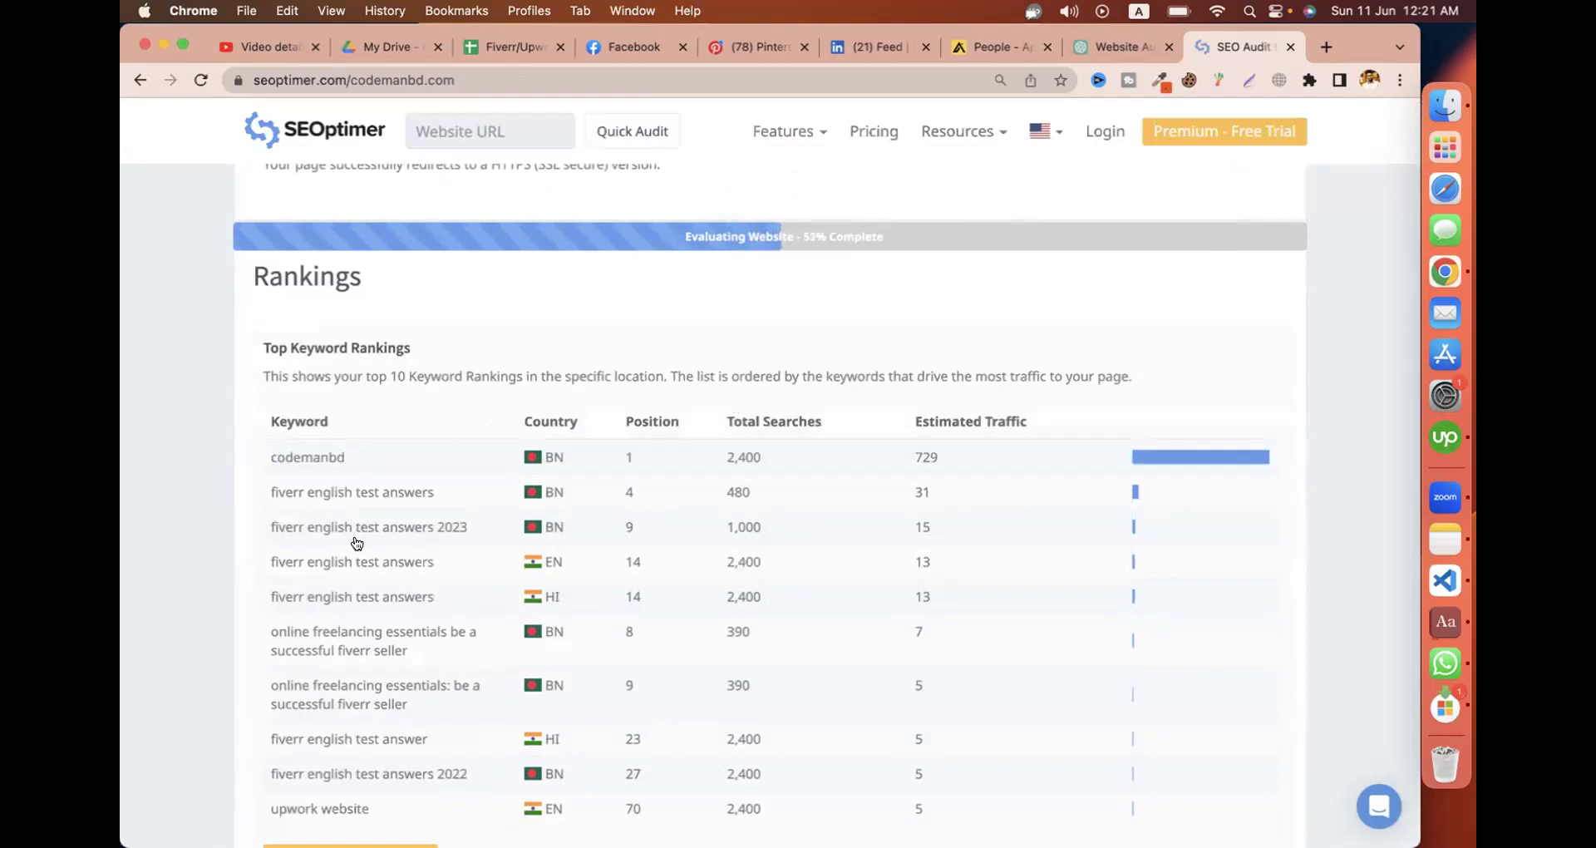
{"action": "scroll", "coordinate": [1015, 346], "scroll_direction": "up", "scroll_amount": 15}
{"action": "scroll", "coordinate": [1015, 337], "scroll_direction": "up", "scroll_amount": 5}
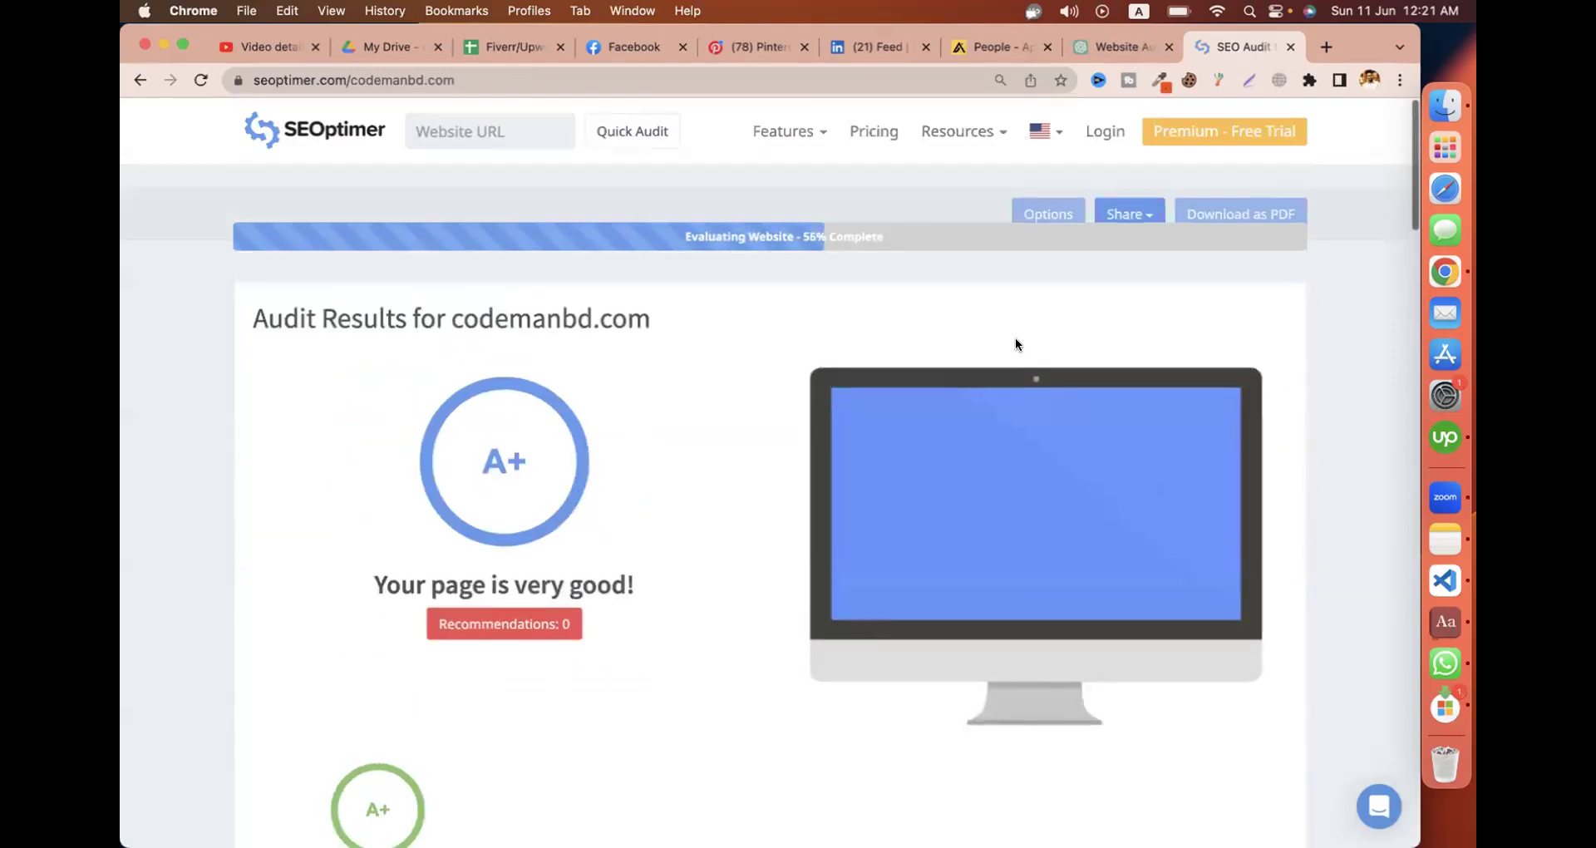
{"action": "left_click", "coordinate": [1114, 46]}
{"action": "left_click", "coordinate": [742, 431]}
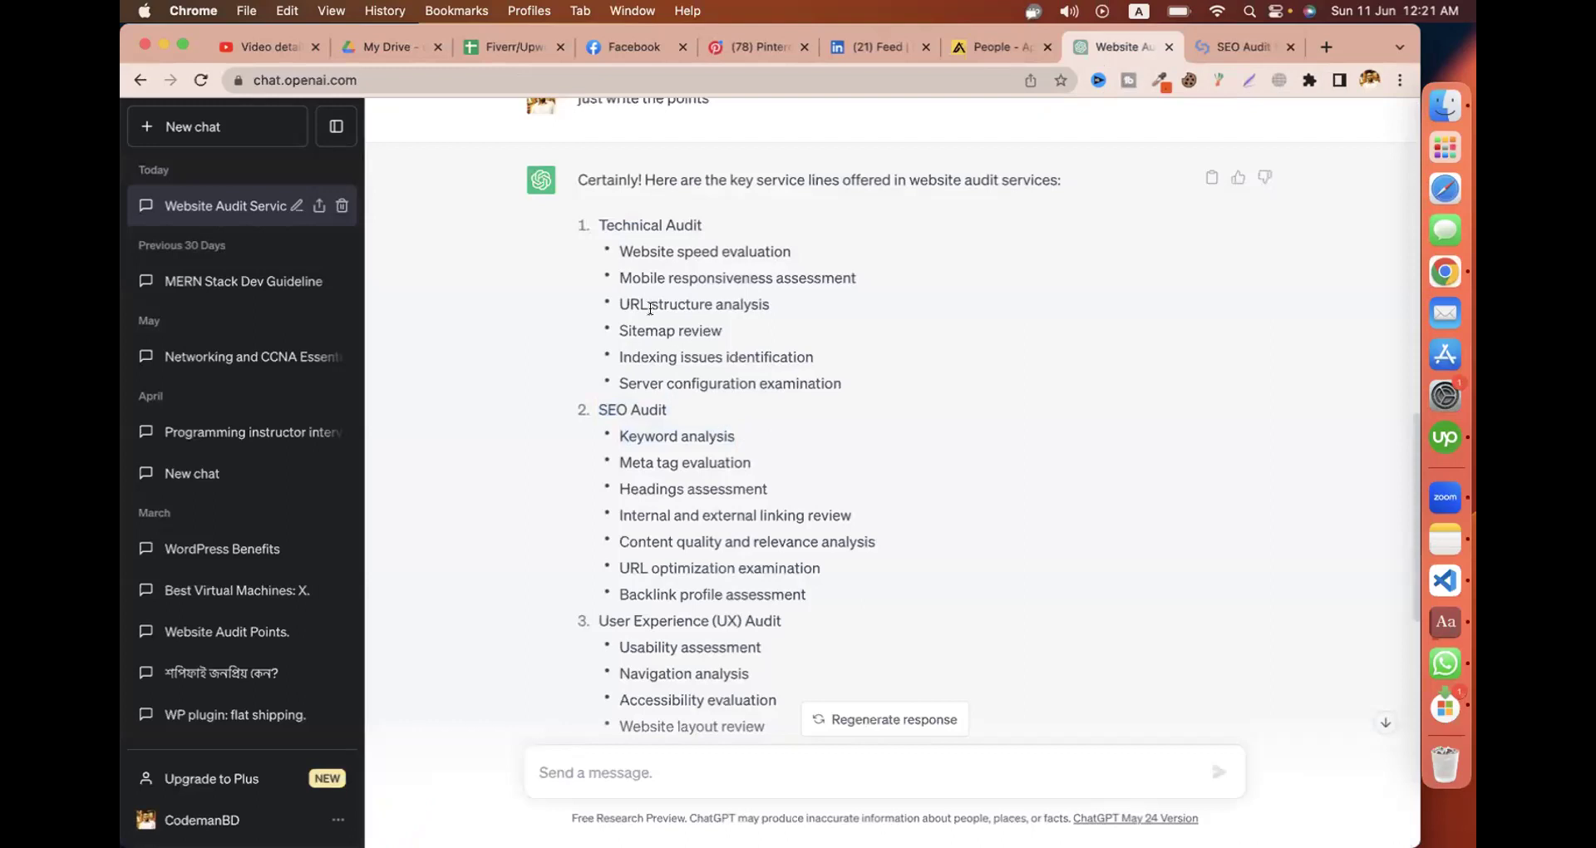
Switch to Apollo and start a bulk email to the 25 selected people with the subject "Let's do your website audit for free".
{"action": "left_click", "coordinate": [989, 47]}
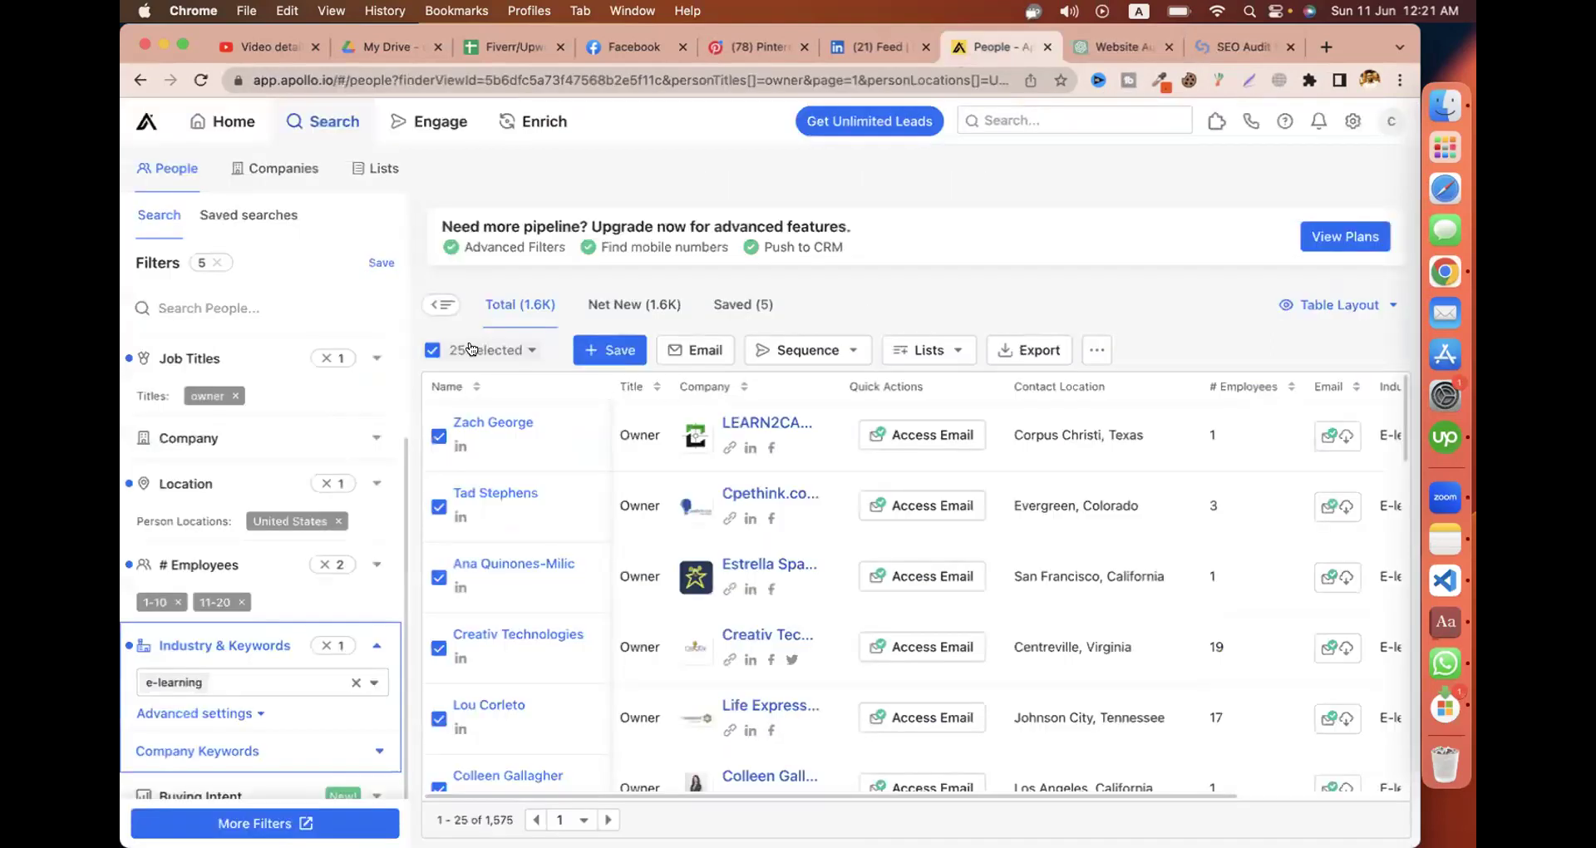
{"action": "left_click", "coordinate": [690, 353]}
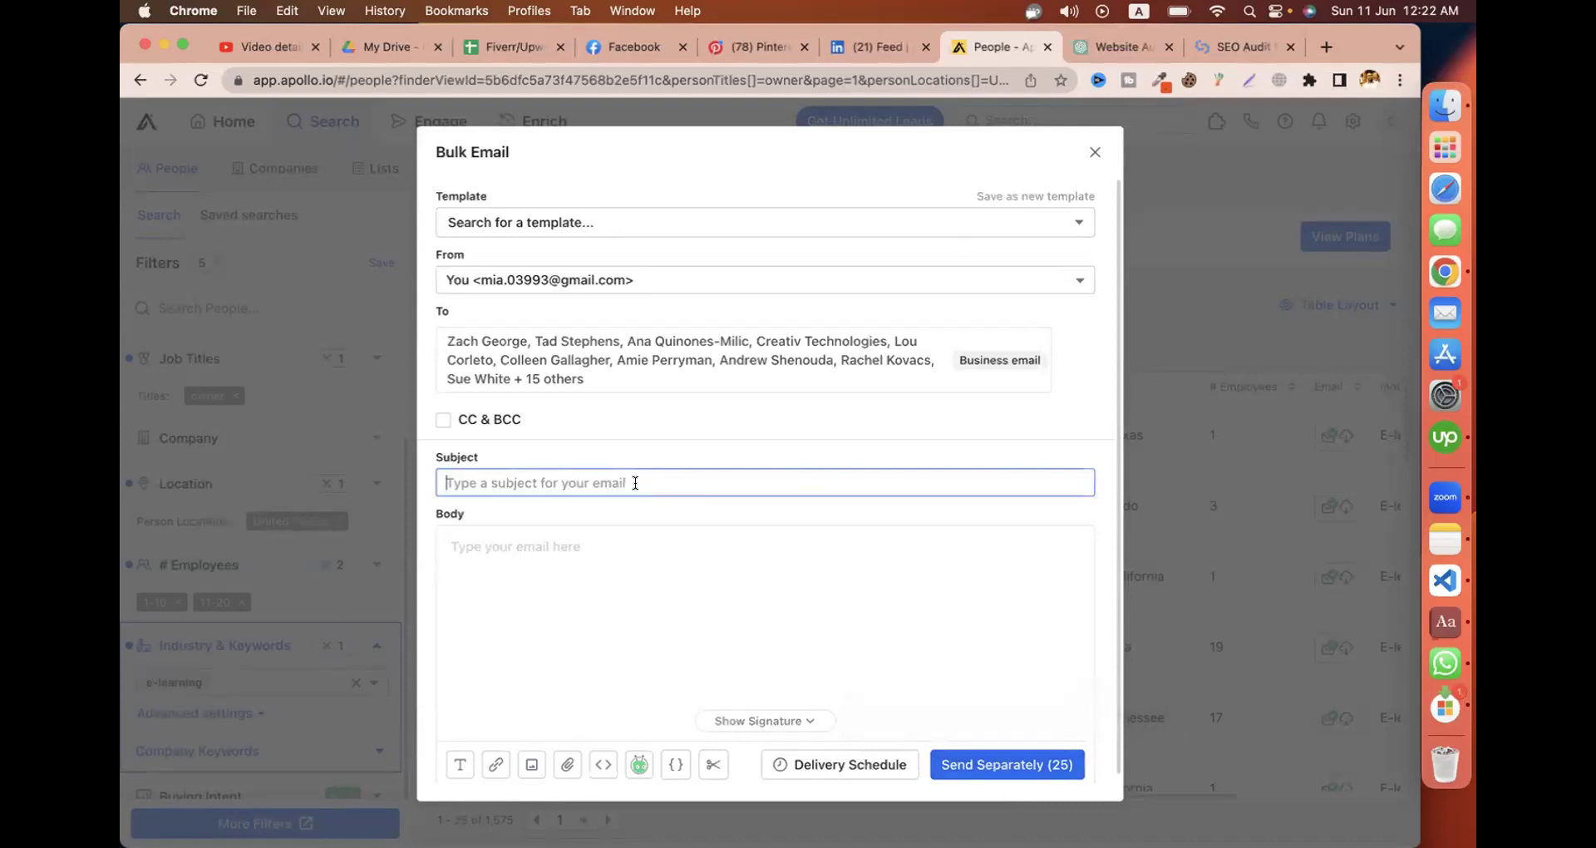
{"action": "left_click", "coordinate": [635, 483]}
{"action": "type", "text": "Let's "}
{"action": "type", "text": "your "}
{"action": "type", "text": " do your webs"}
{"action": "type", "text": "ite audit for "}
{"action": "type", "text": "free"}
Write the email body with a "Hi," greeting, the sender's introduction as a professional freelance web developer, and the offer of a free website audit report.
{"action": "left_click", "coordinate": [621, 594]}
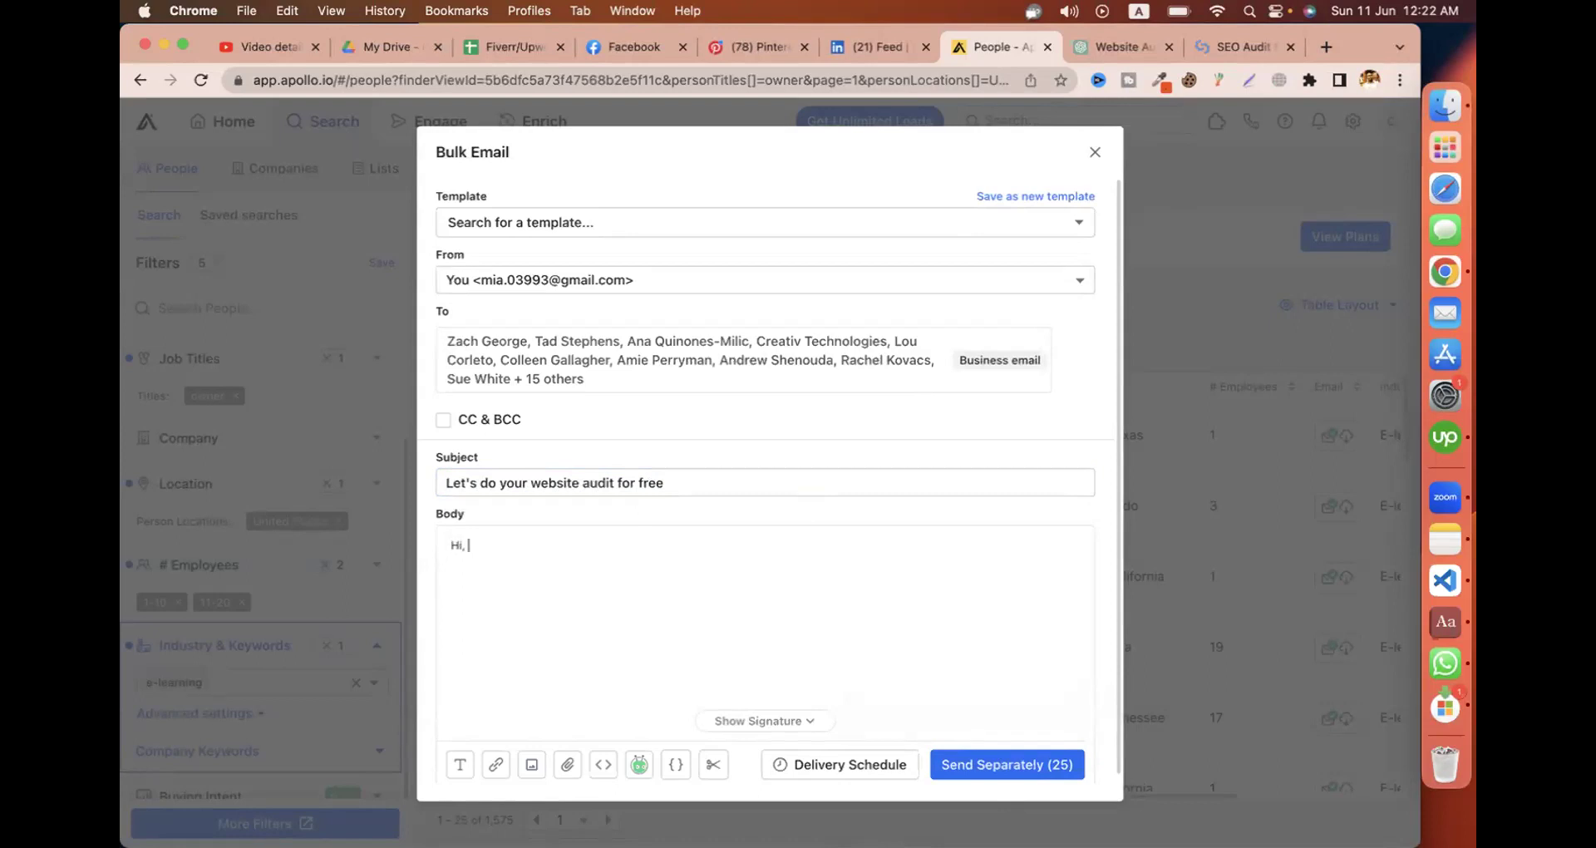
{"action": "type", "text": "I am minhazul asif, a professio"}
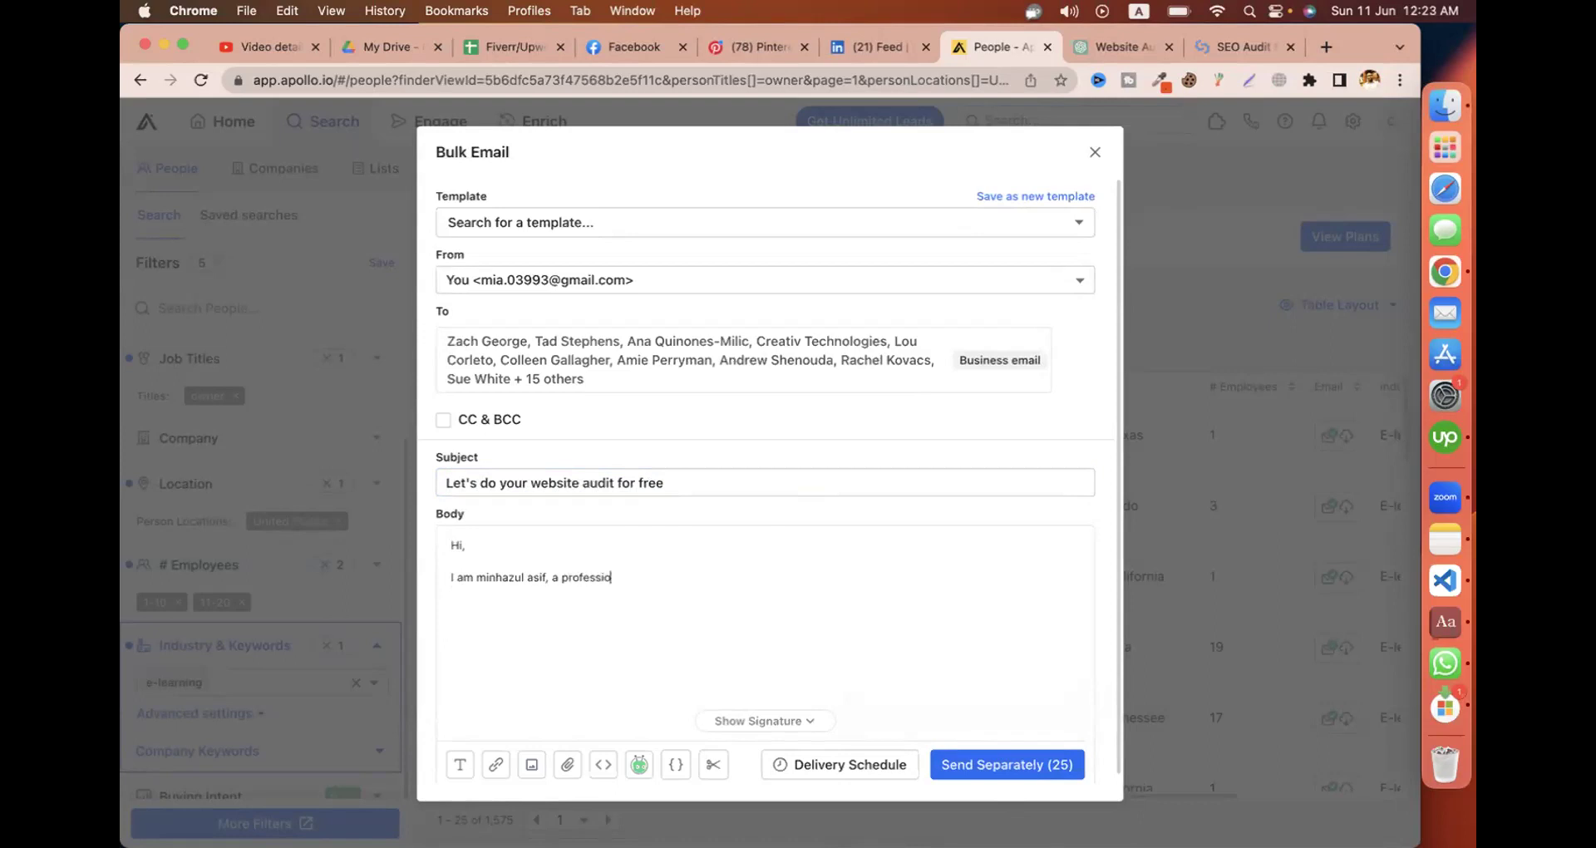
{"action": "type", "text": "nal freelancer web develop"}
{"action": "type", "text": "er. I will b"}
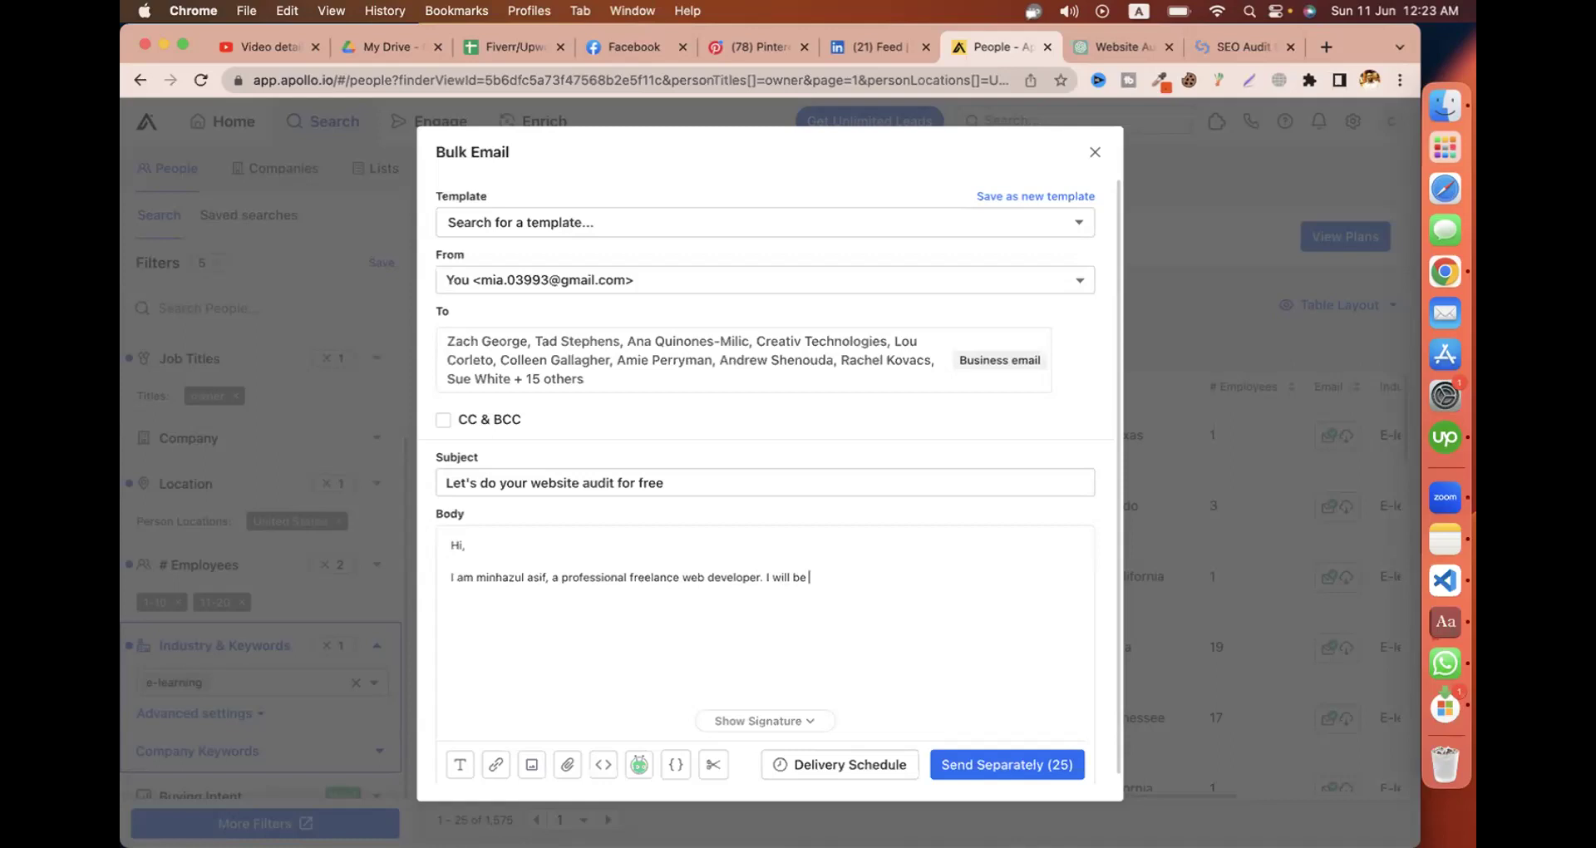
{"action": "type", "text": "e happy to check your website"}
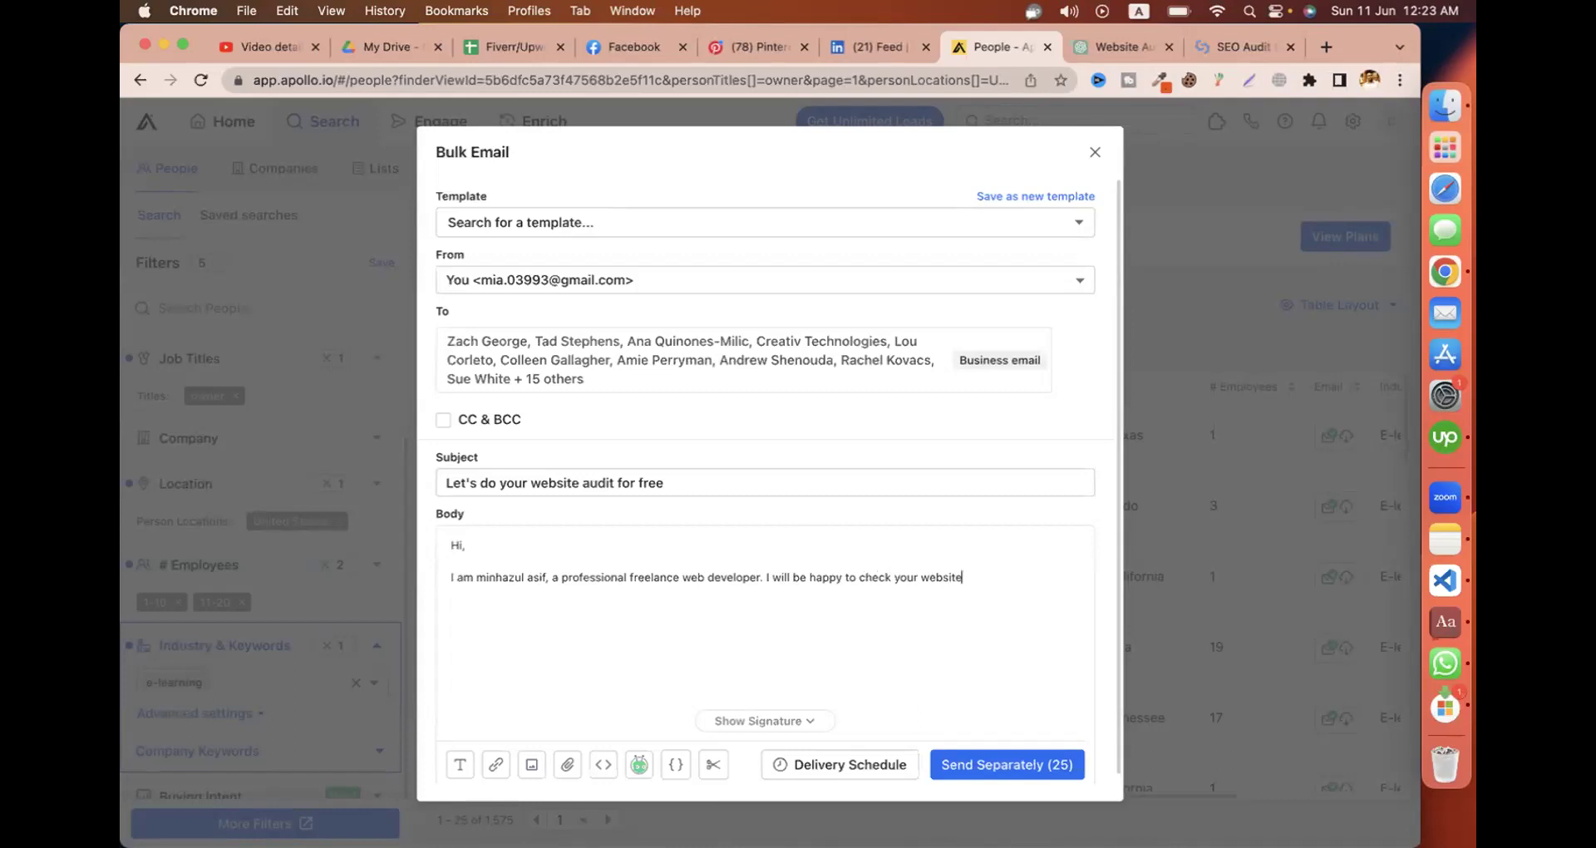
{"action": "type", "text": " audit points and give you a audit report for free."}
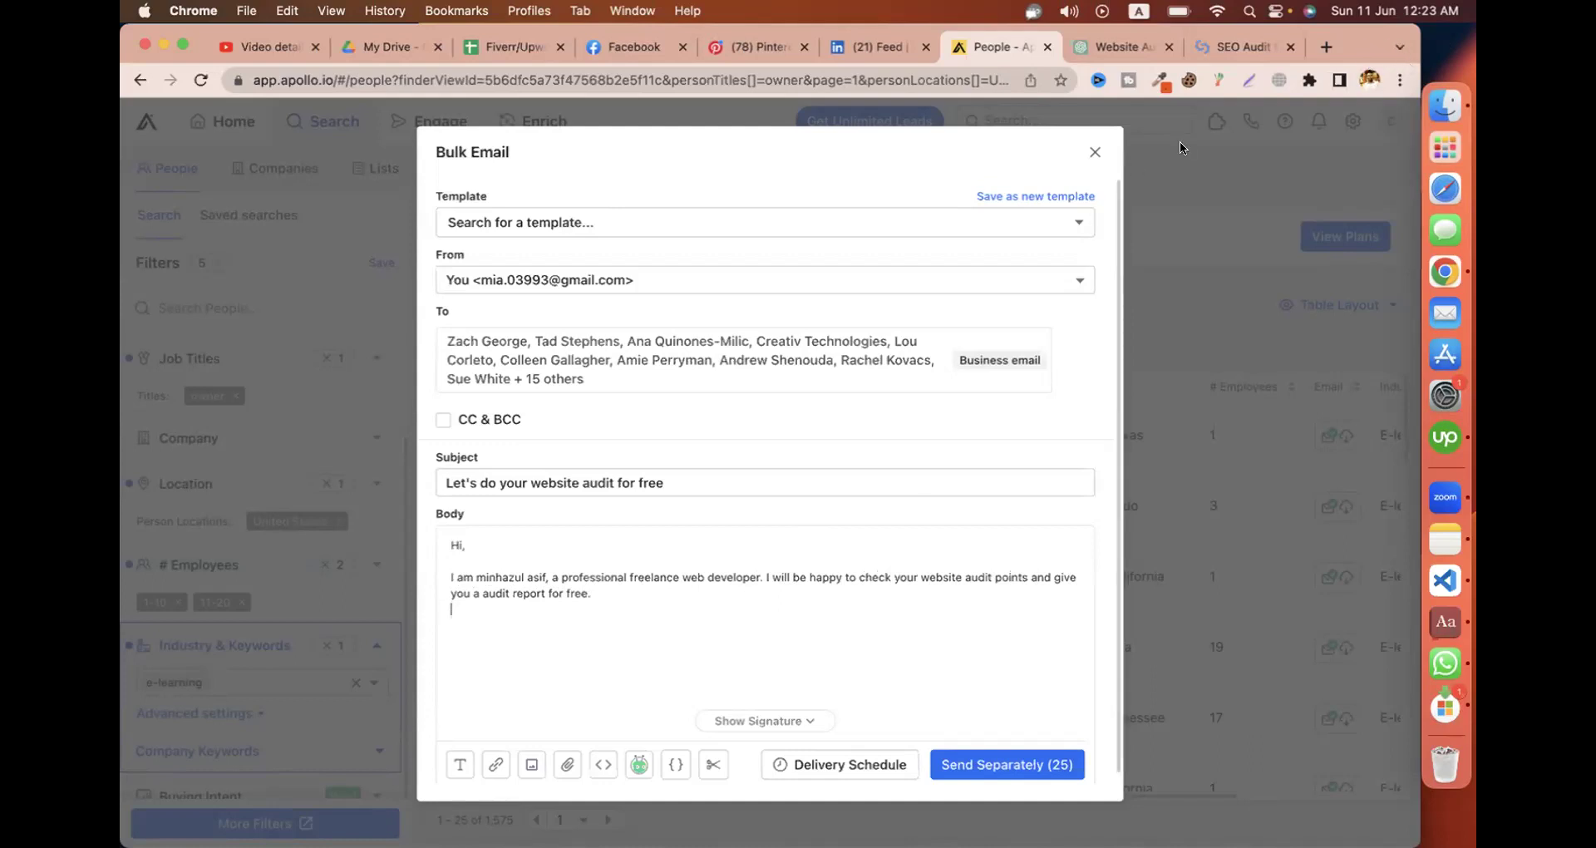
Copy the full audit list from ChatGPT, Technical Audit through Vulnerability identification, and return to the Apollo bulk email.
{"action": "left_click", "coordinate": [1119, 47]}
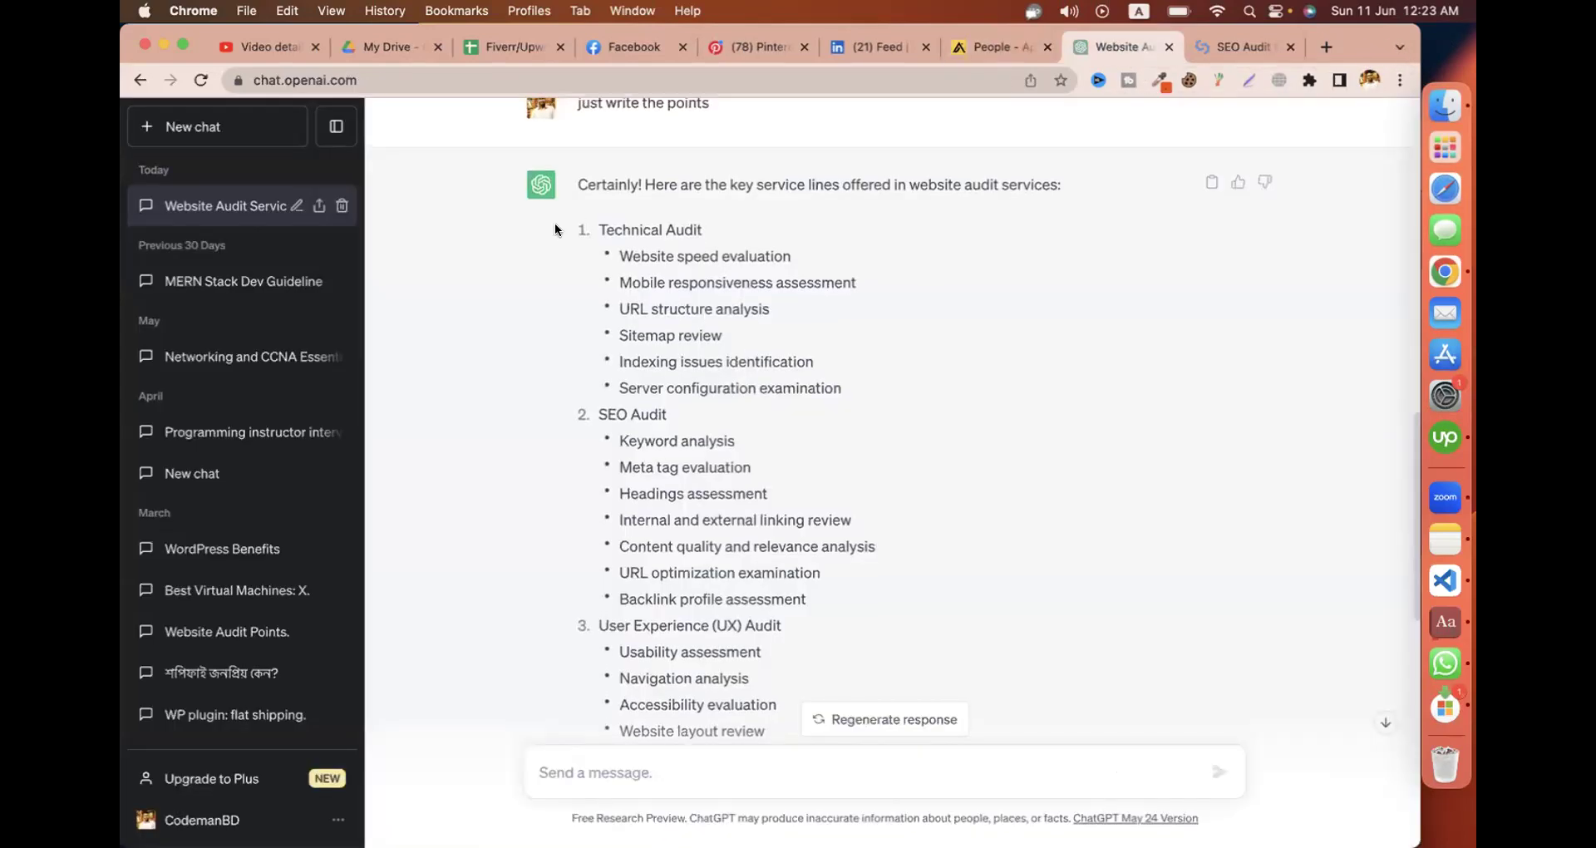
{"action": "left_click_drag", "start_coordinate": [580, 229], "coordinate": [861, 550]}
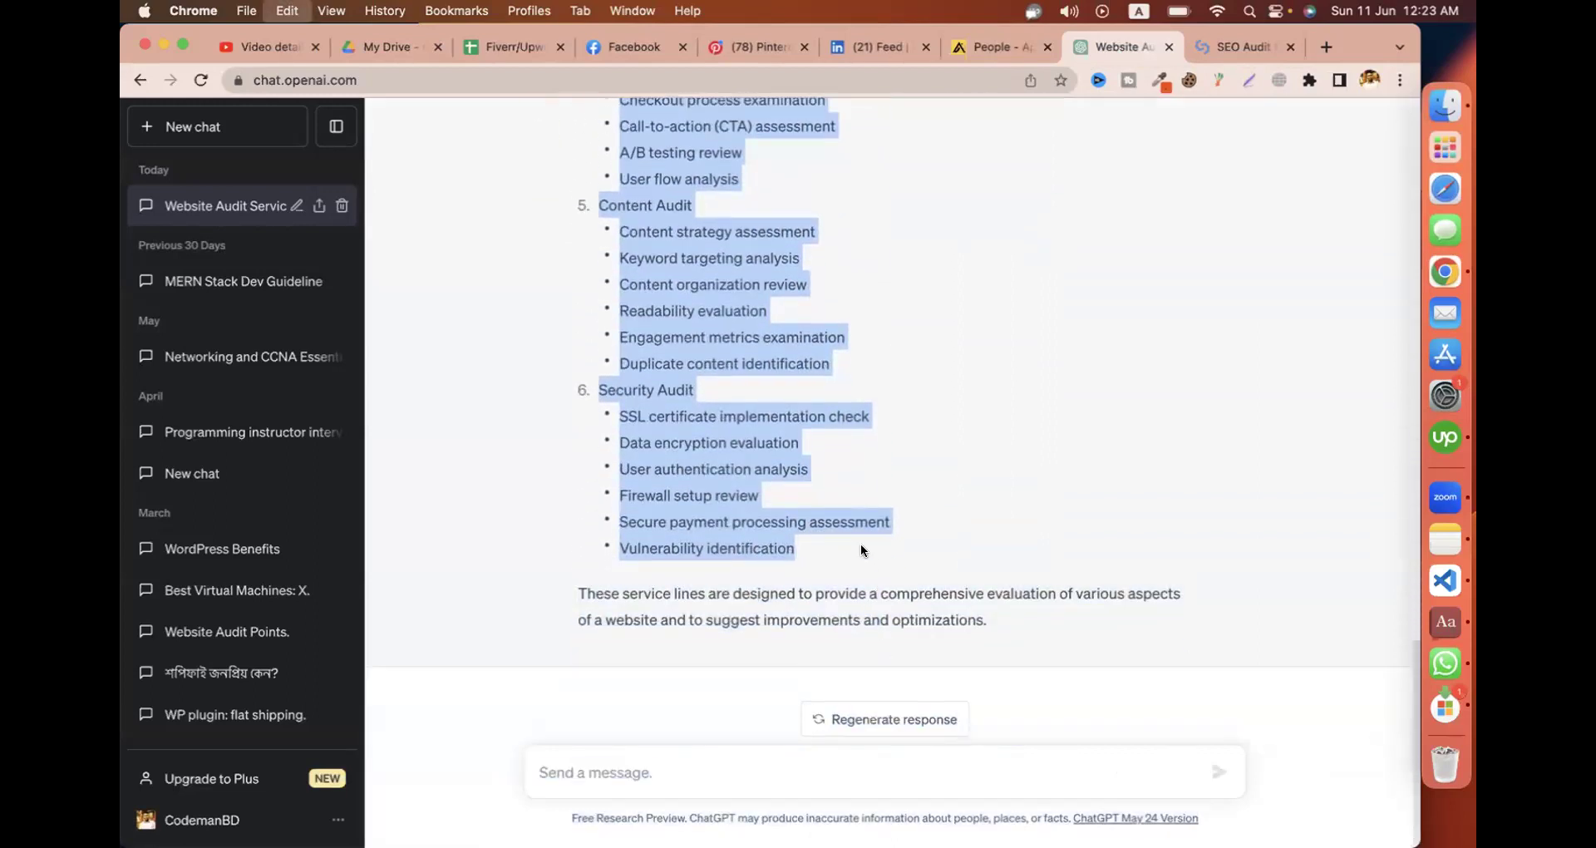
{"action": "left_click", "coordinate": [970, 46]}
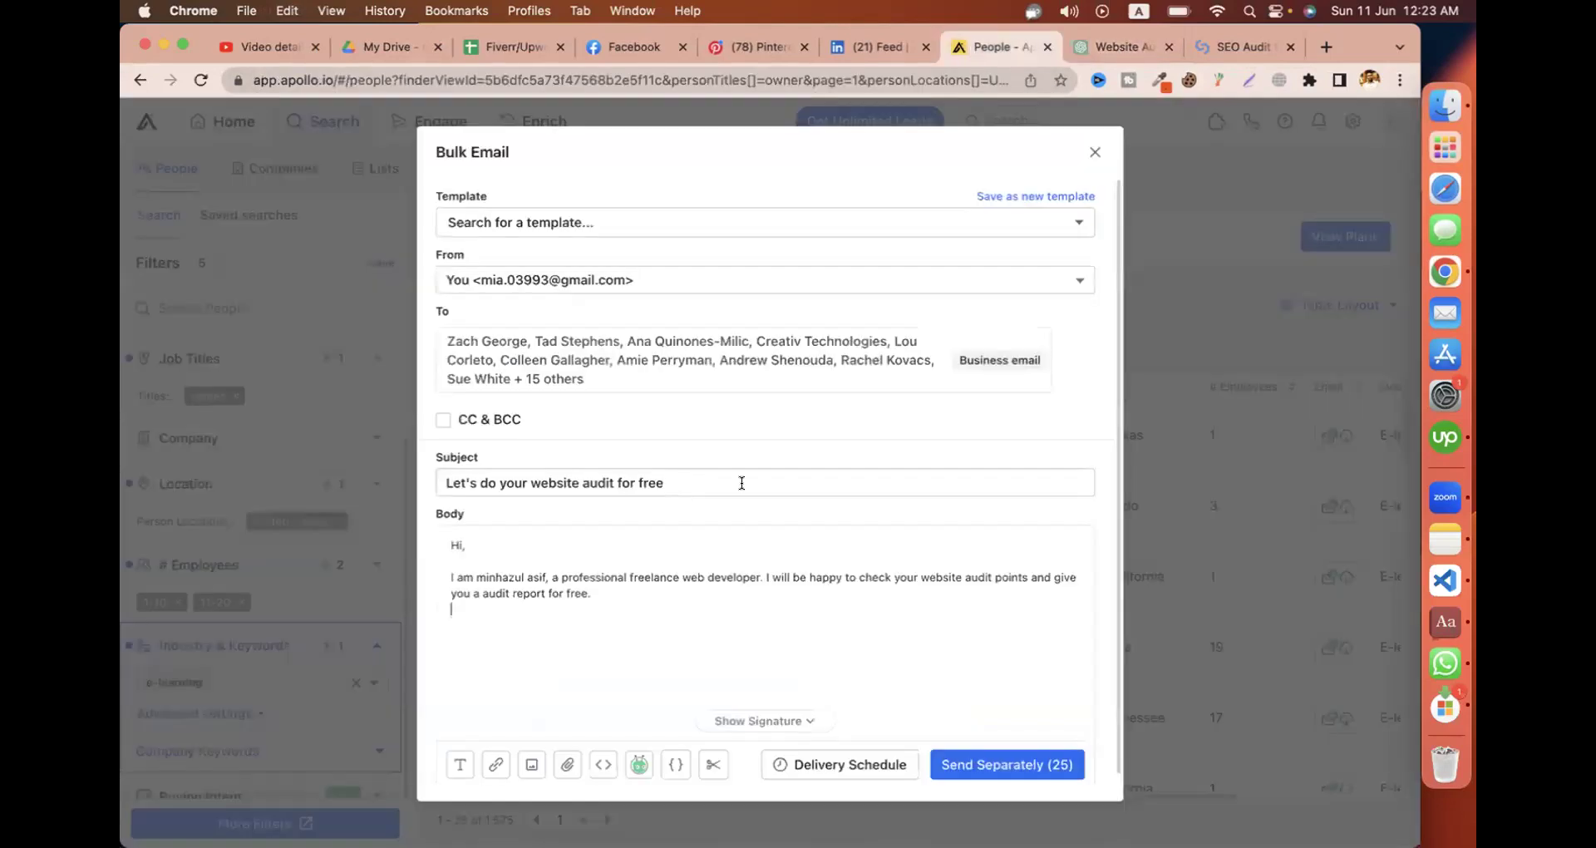
Add the line "You will get below audit report" to the email body, with a dashed line under it.
{"action": "type", "text": "Y"}
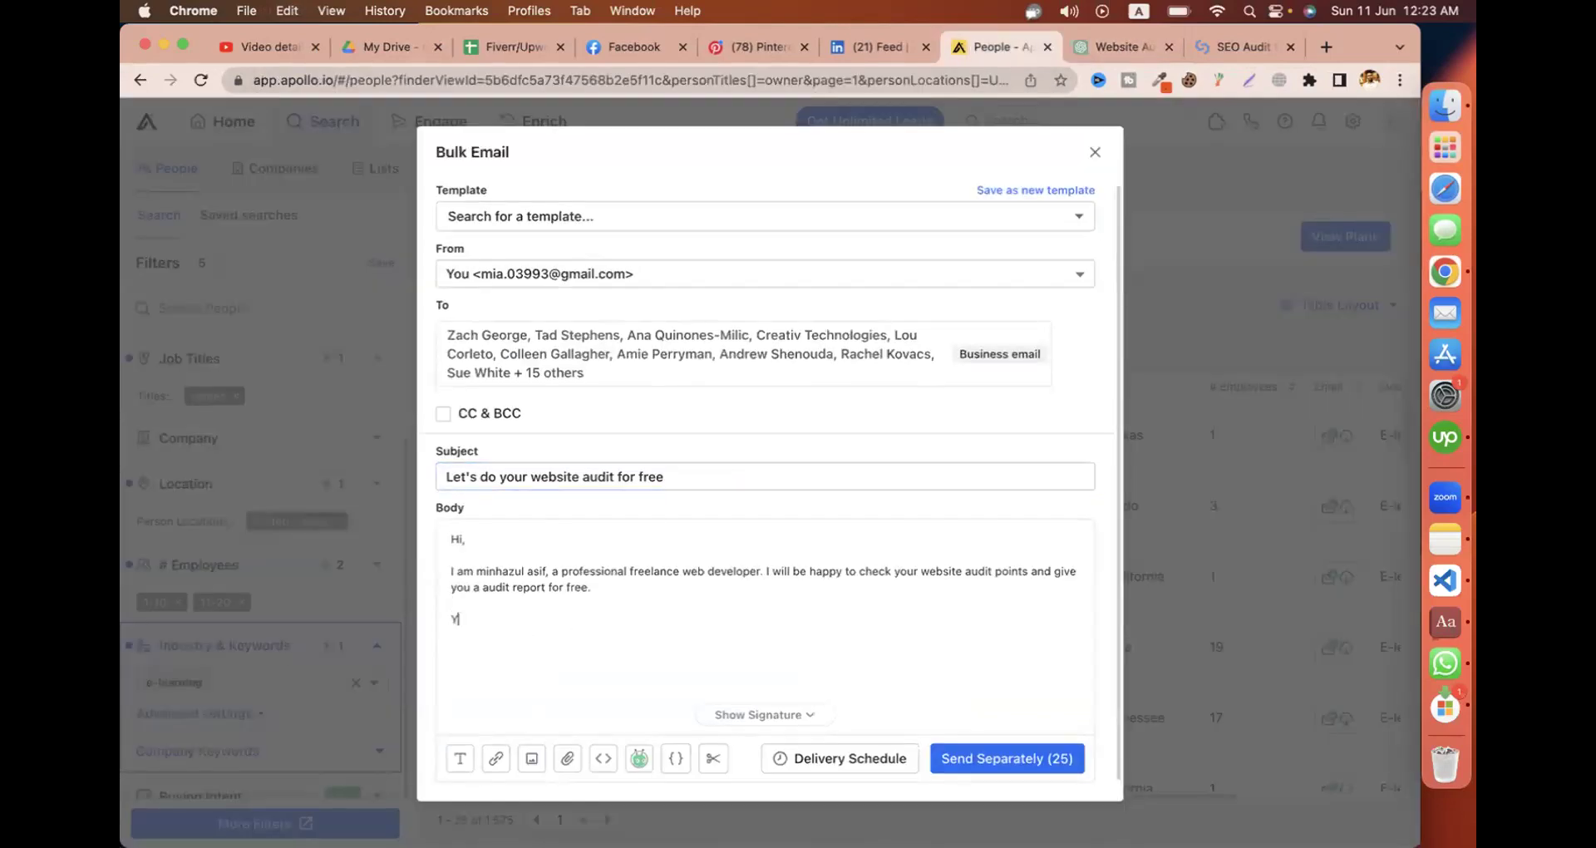
{"action": "type", "text": "ou will get belo"}
{"action": "type", "text": "w audit frepoty eport--------------"}
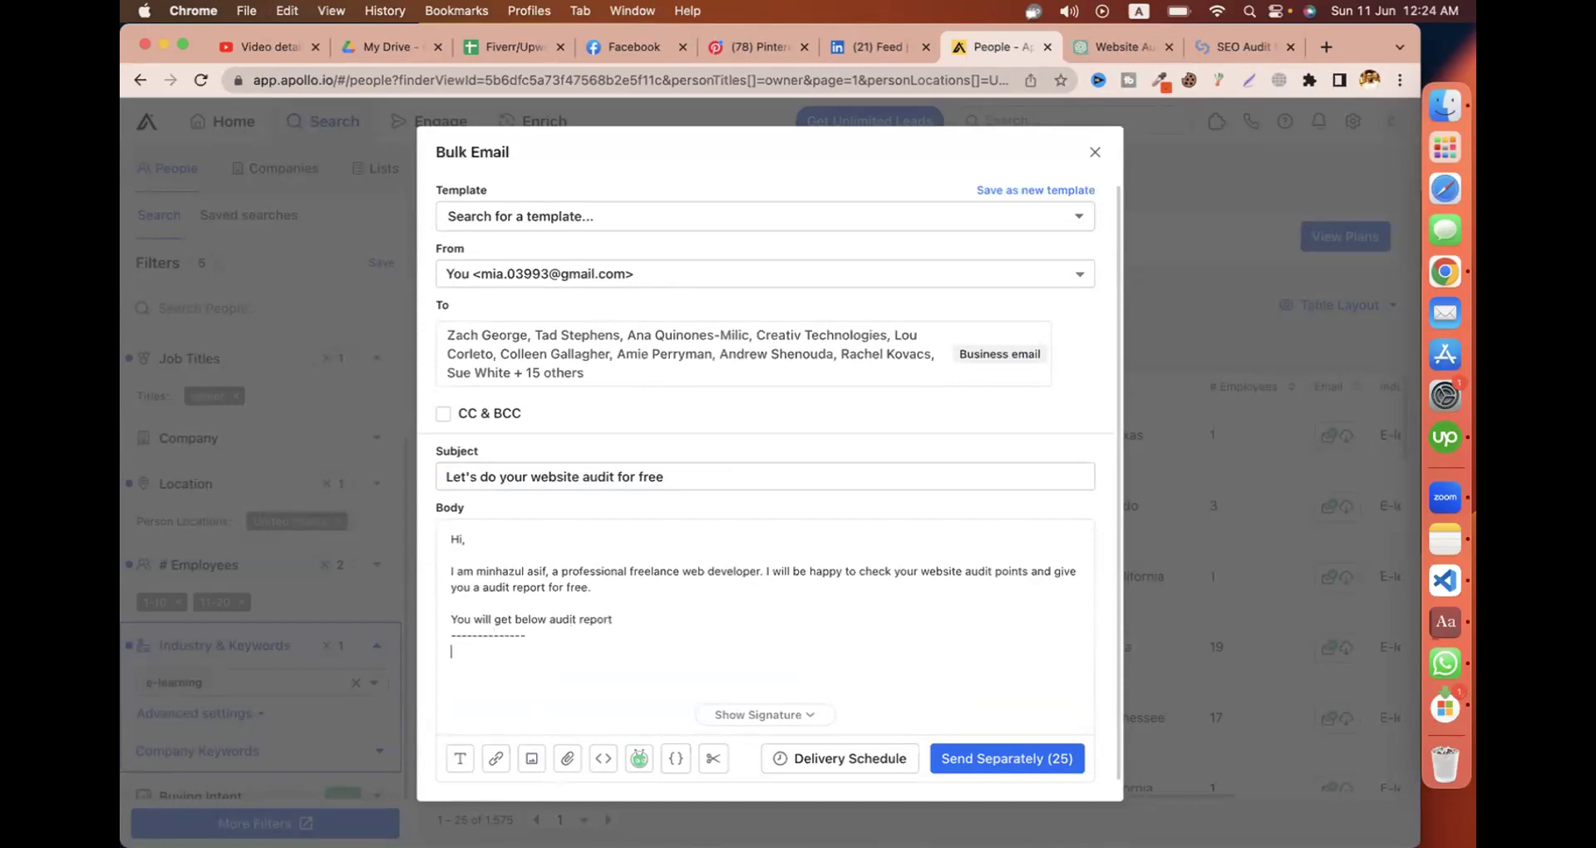
Insert the copied audit list as plain text under the dashed line, starting "Technical Audit" on its own line, and place the cursor after the list.
{"action": "key", "text": "super+v"}
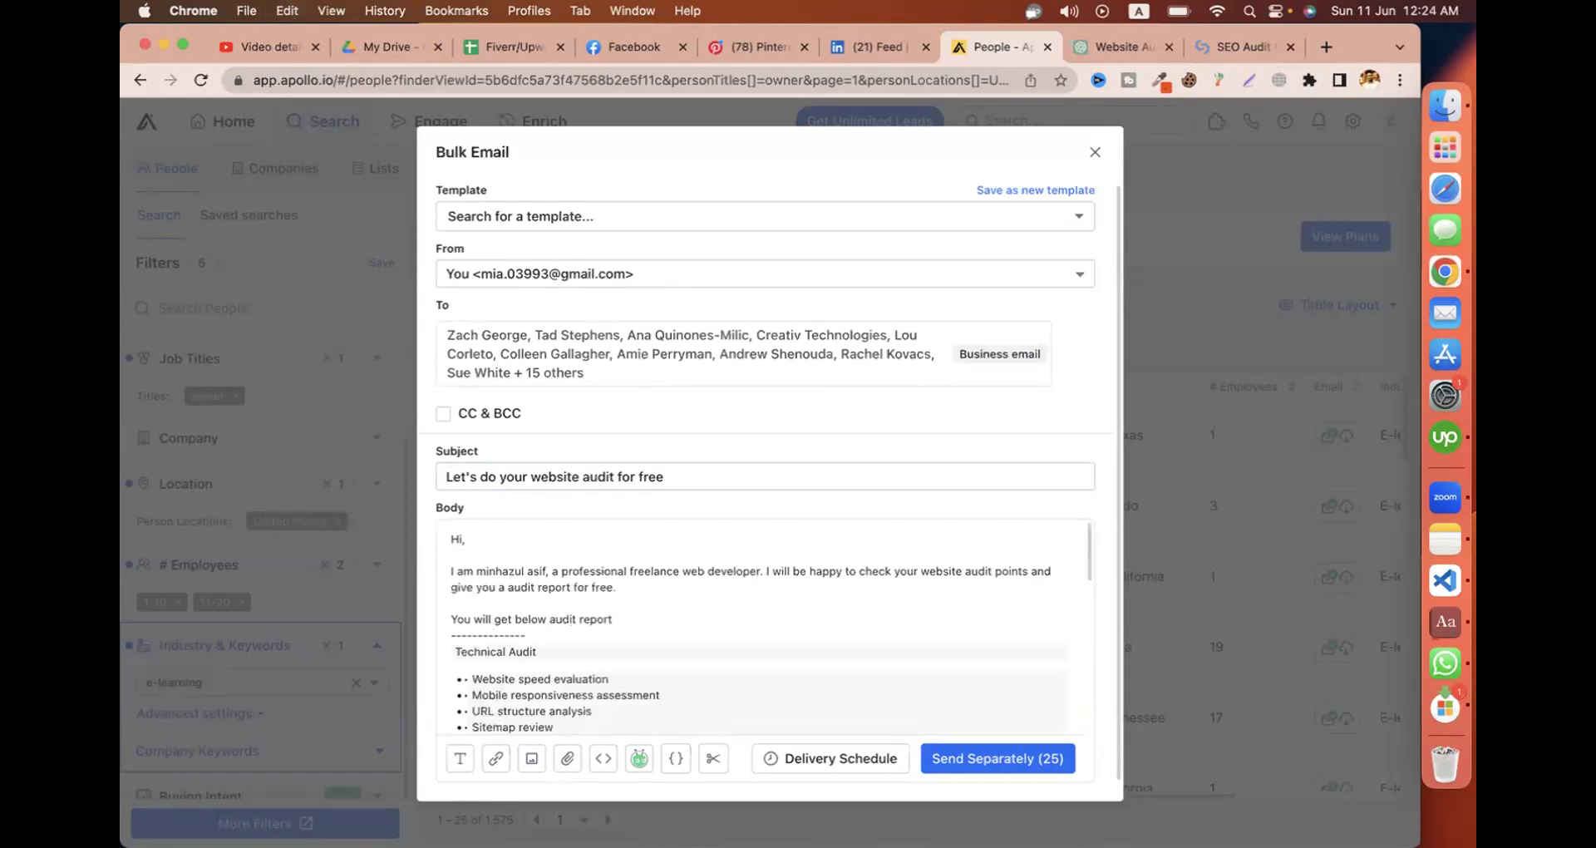
{"action": "key", "text": "super+z"}
{"action": "key", "text": "super+shift+v"}
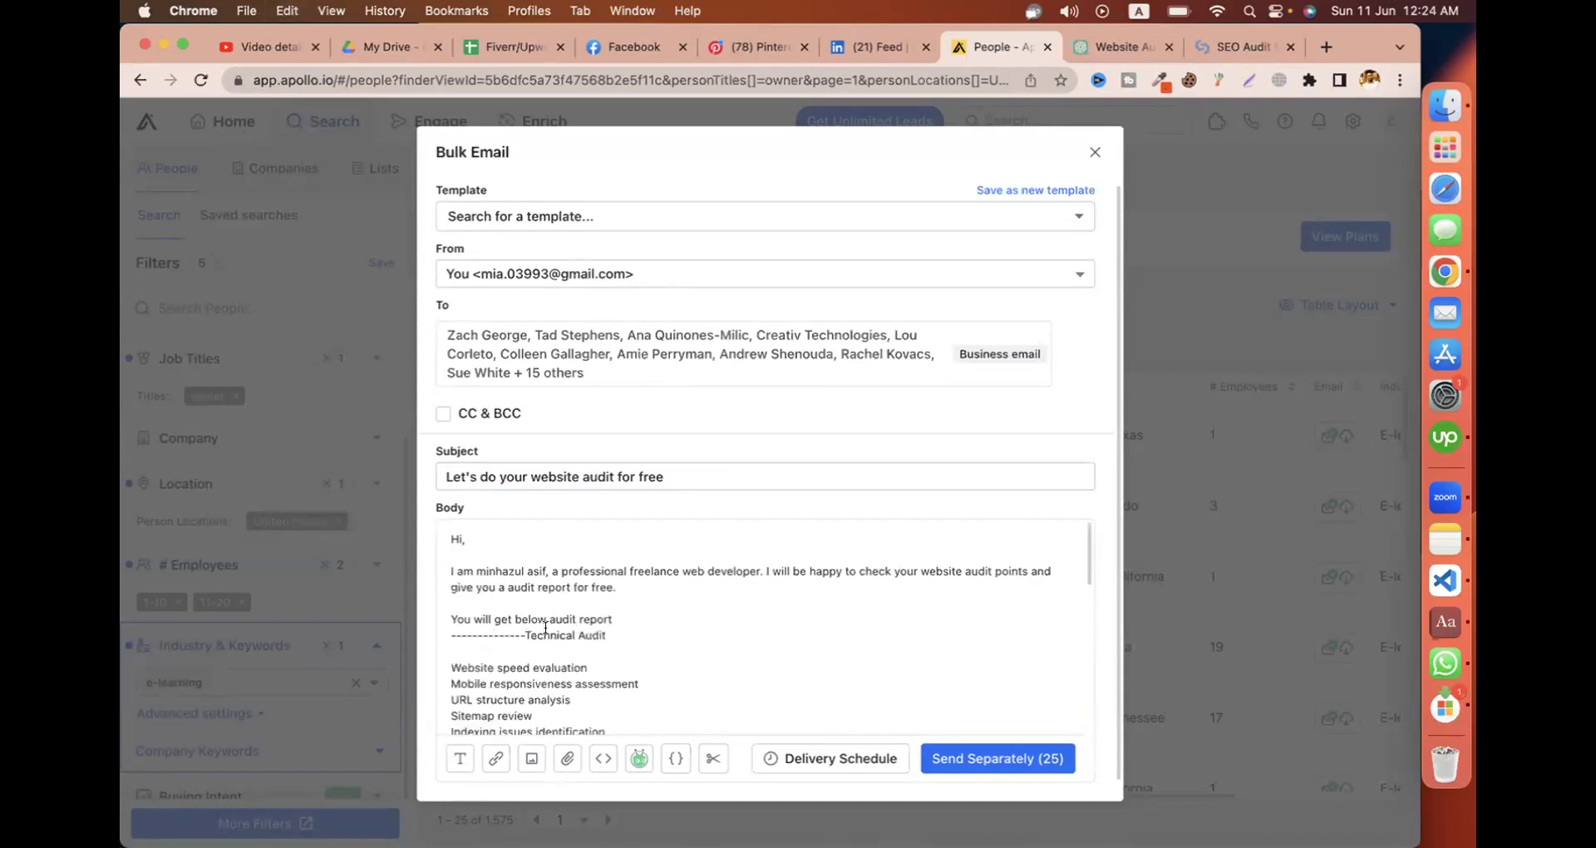
{"action": "key", "text": "Return"}
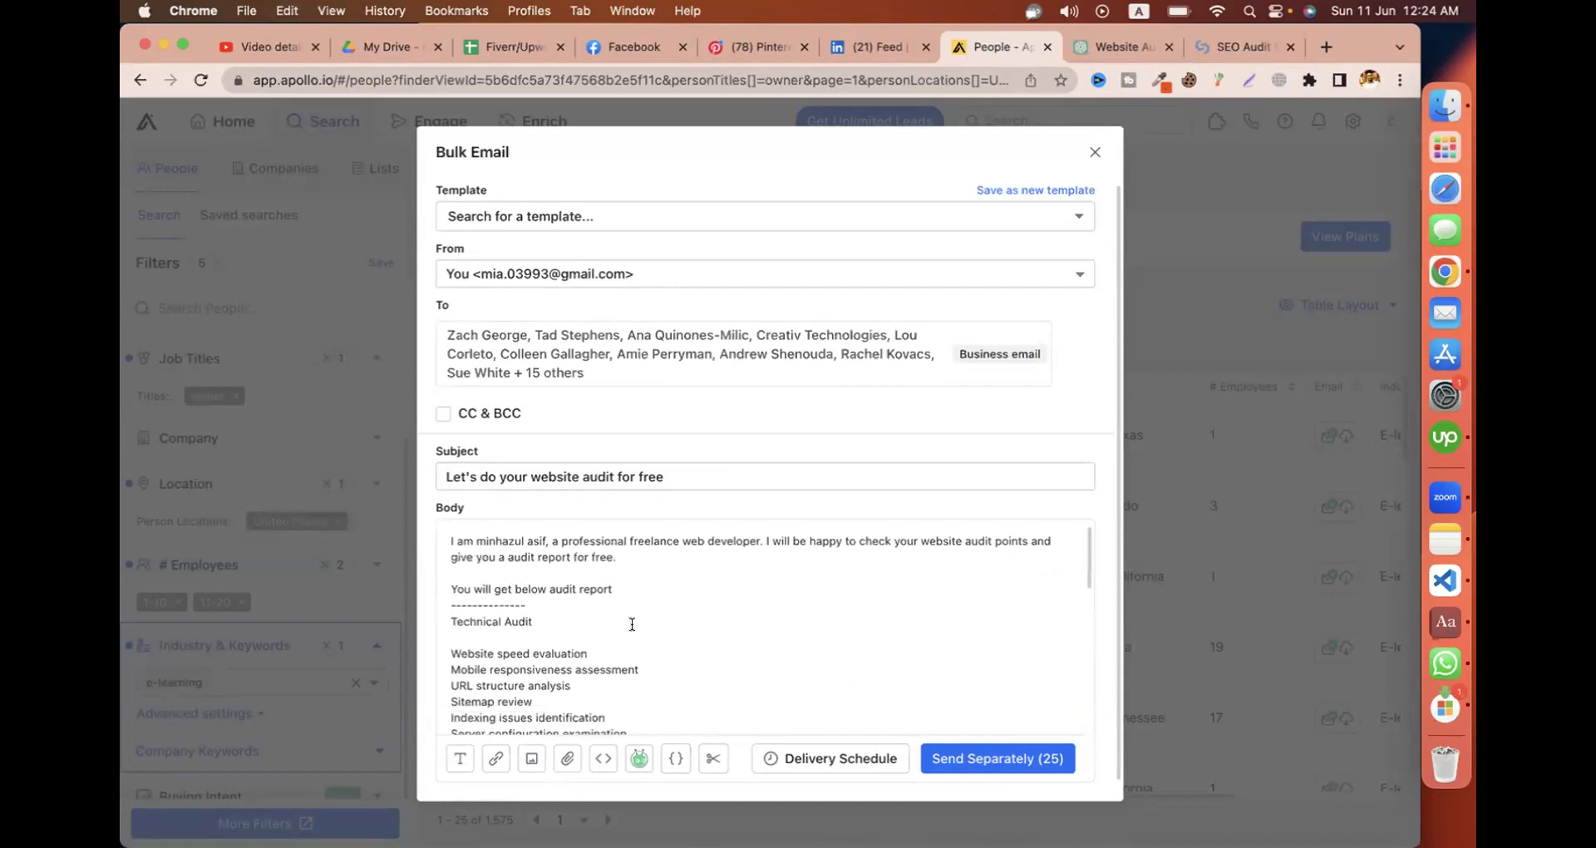
{"action": "scroll", "coordinate": [631, 625], "scroll_direction": "down", "scroll_amount": 4}
{"action": "scroll", "coordinate": [499, 644], "scroll_direction": "down", "scroll_amount": 3}
{"action": "scroll", "coordinate": [524, 632], "scroll_direction": "down", "scroll_amount": 6}
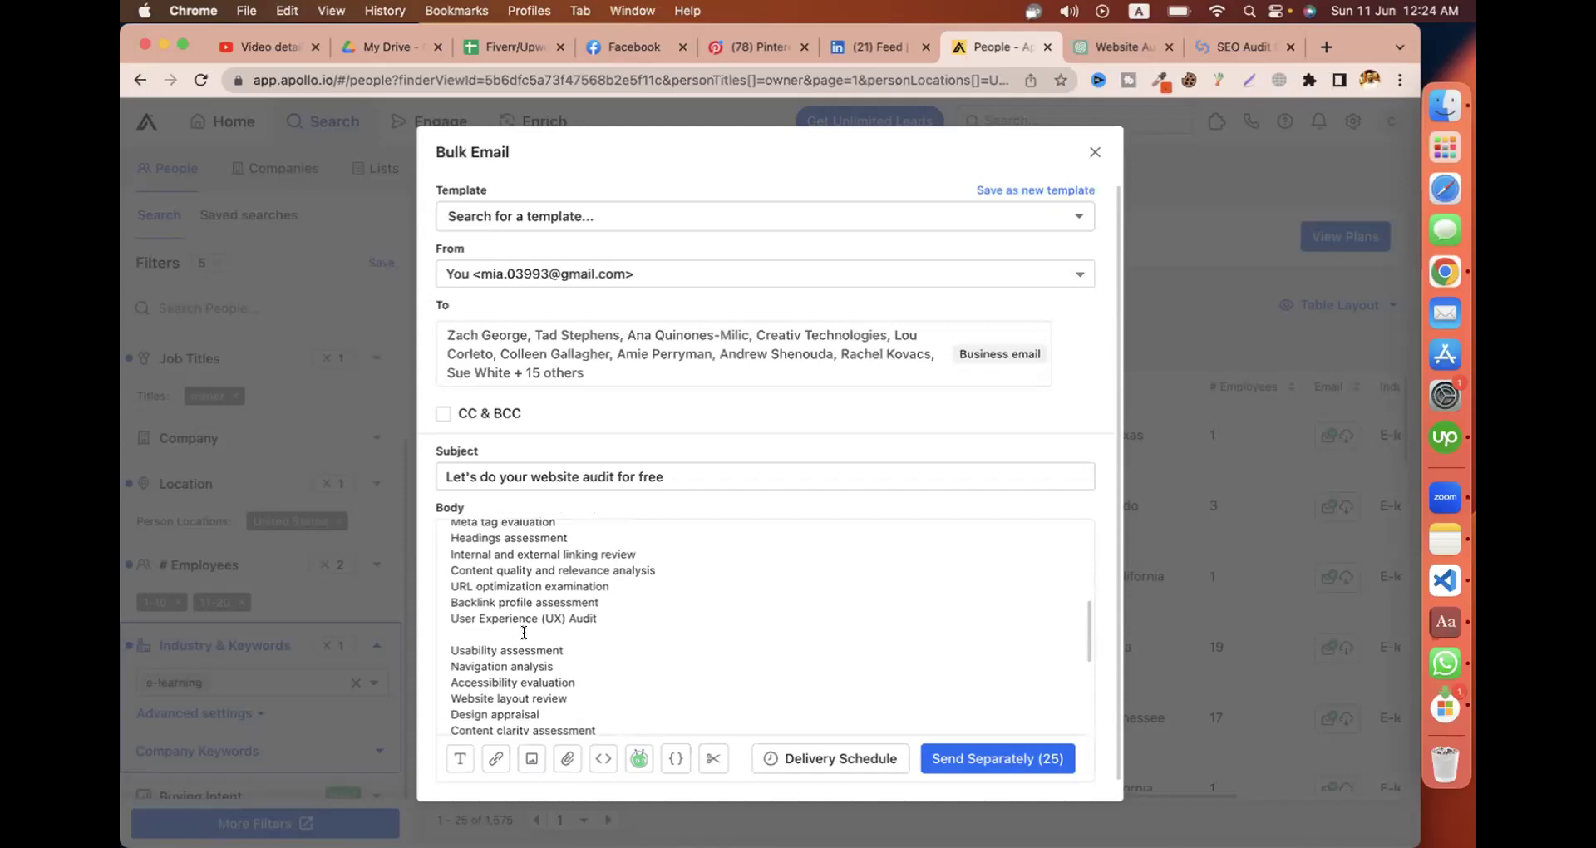
{"action": "scroll", "coordinate": [524, 632], "scroll_direction": "down", "scroll_amount": 10}
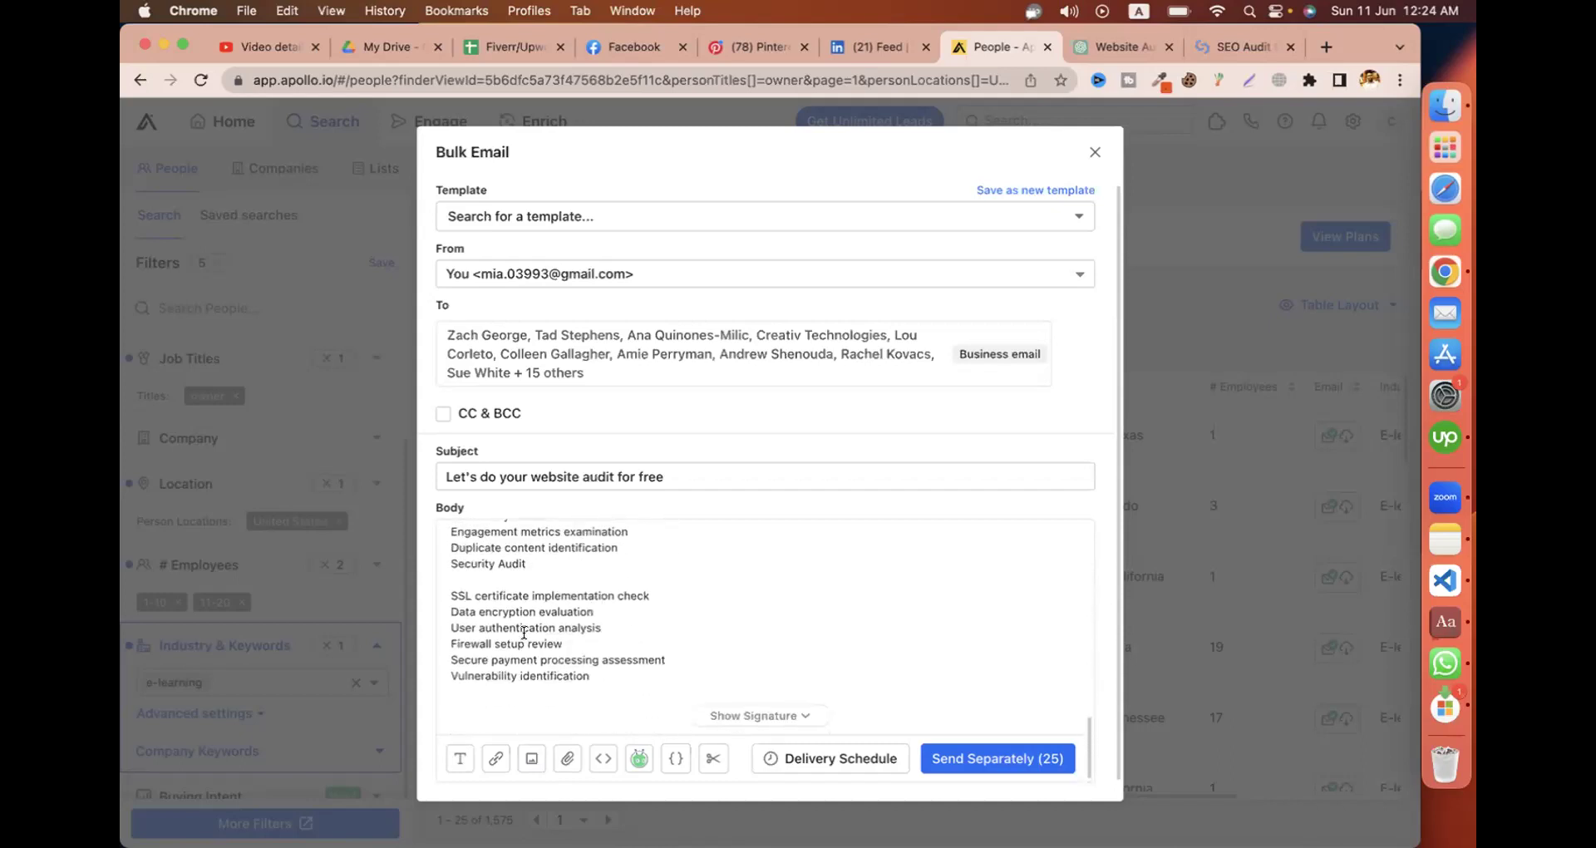
{"action": "left_click", "coordinate": [641, 701]}
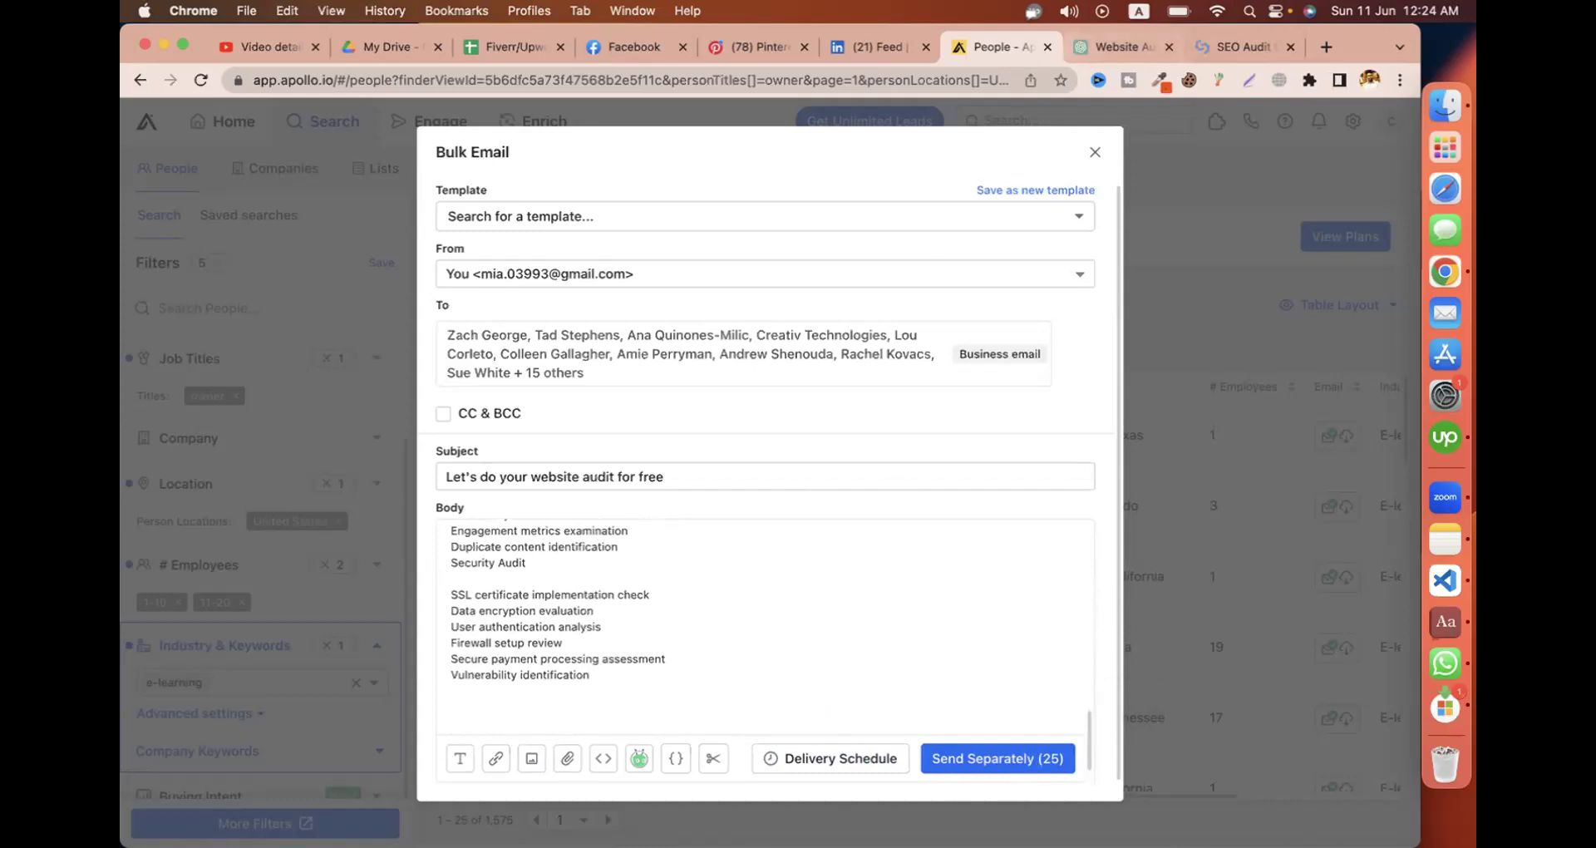
Switch to the SEOptimer page's tab, search the web for "wisestamp" and open the WiseStamp website.
{"action": "left_click", "coordinate": [1255, 46]}
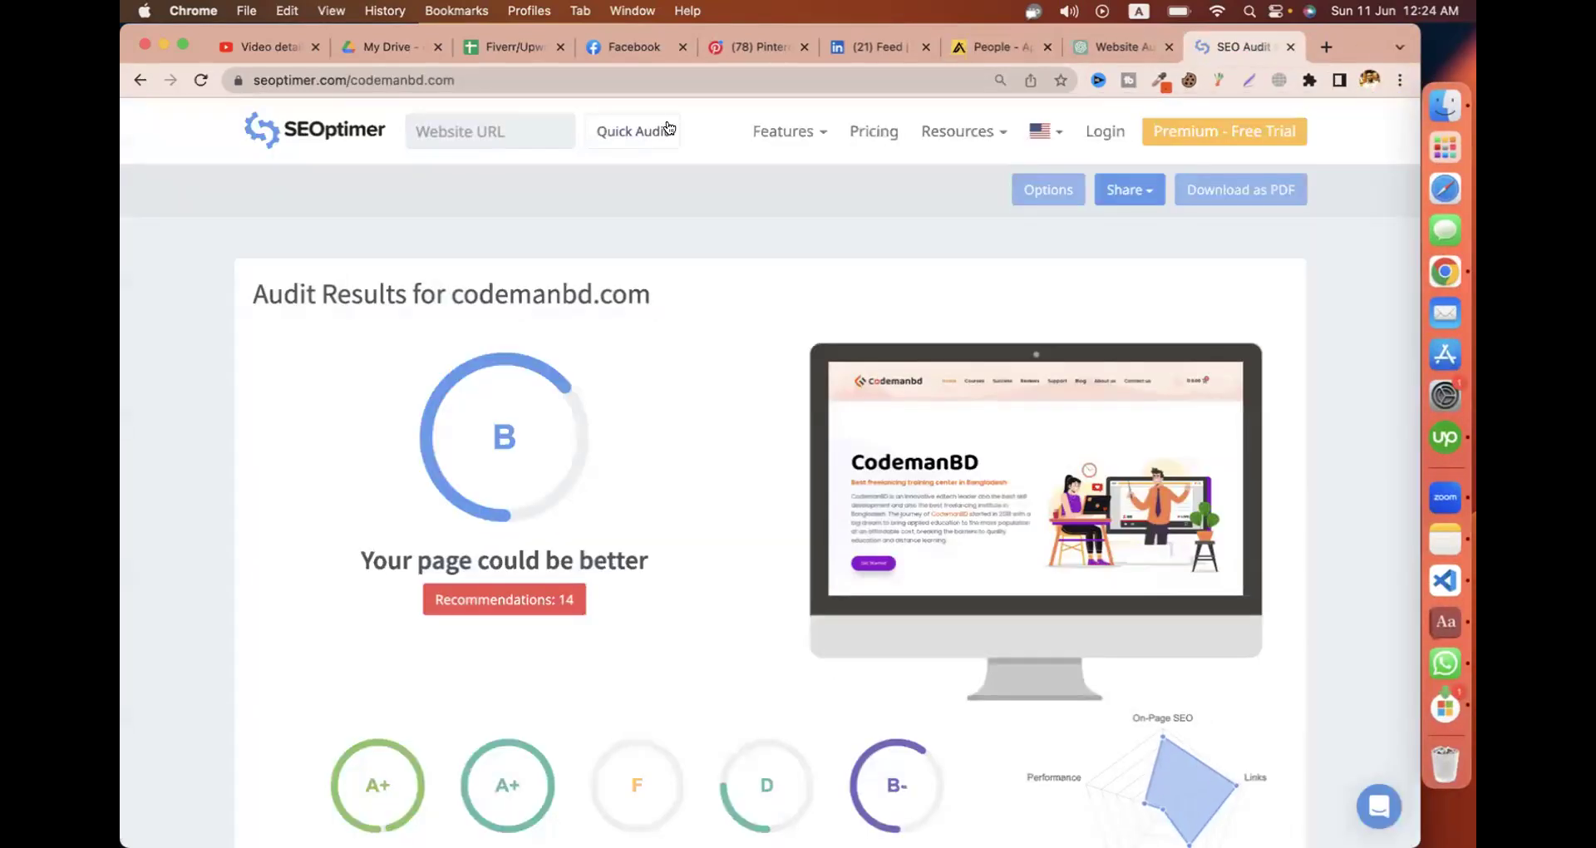
{"action": "left_click", "coordinate": [642, 81]}
{"action": "type", "text": "wisestamp"}
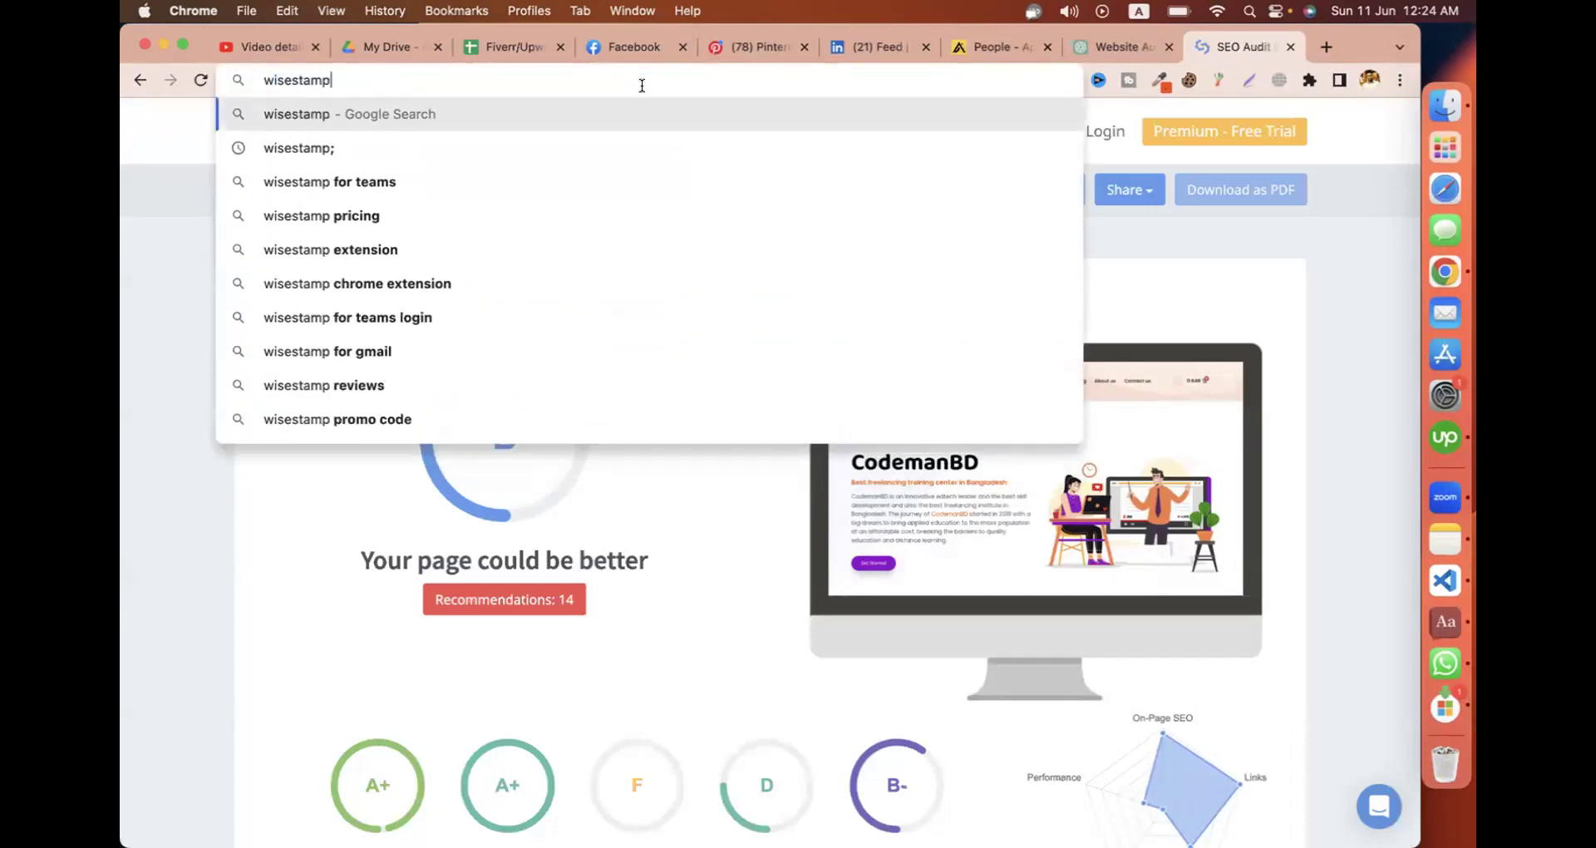
{"action": "key", "text": "Return"}
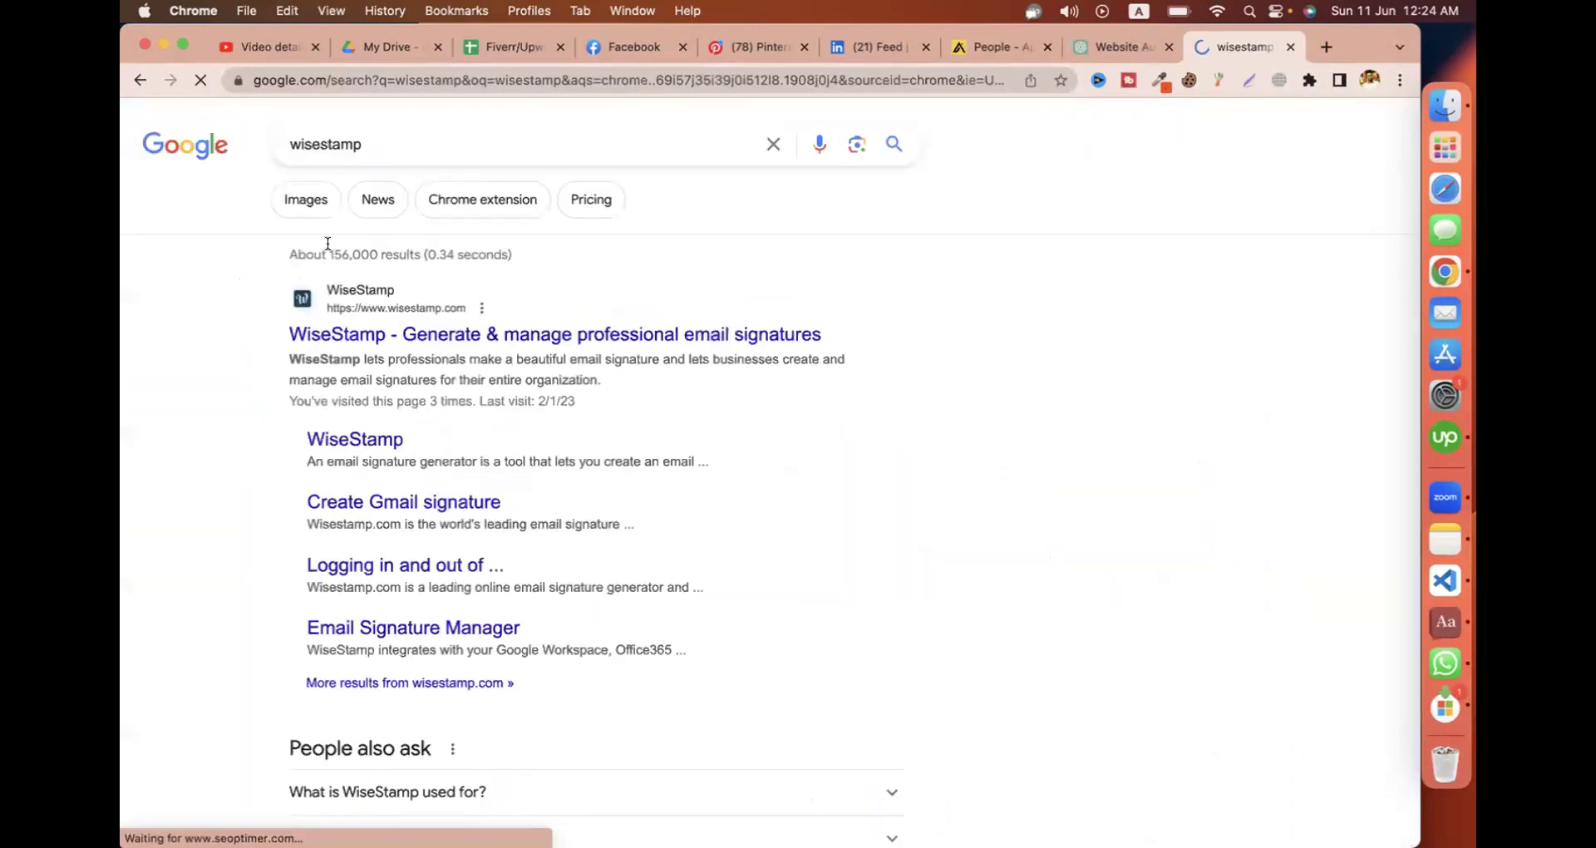
{"action": "left_click", "coordinate": [397, 338]}
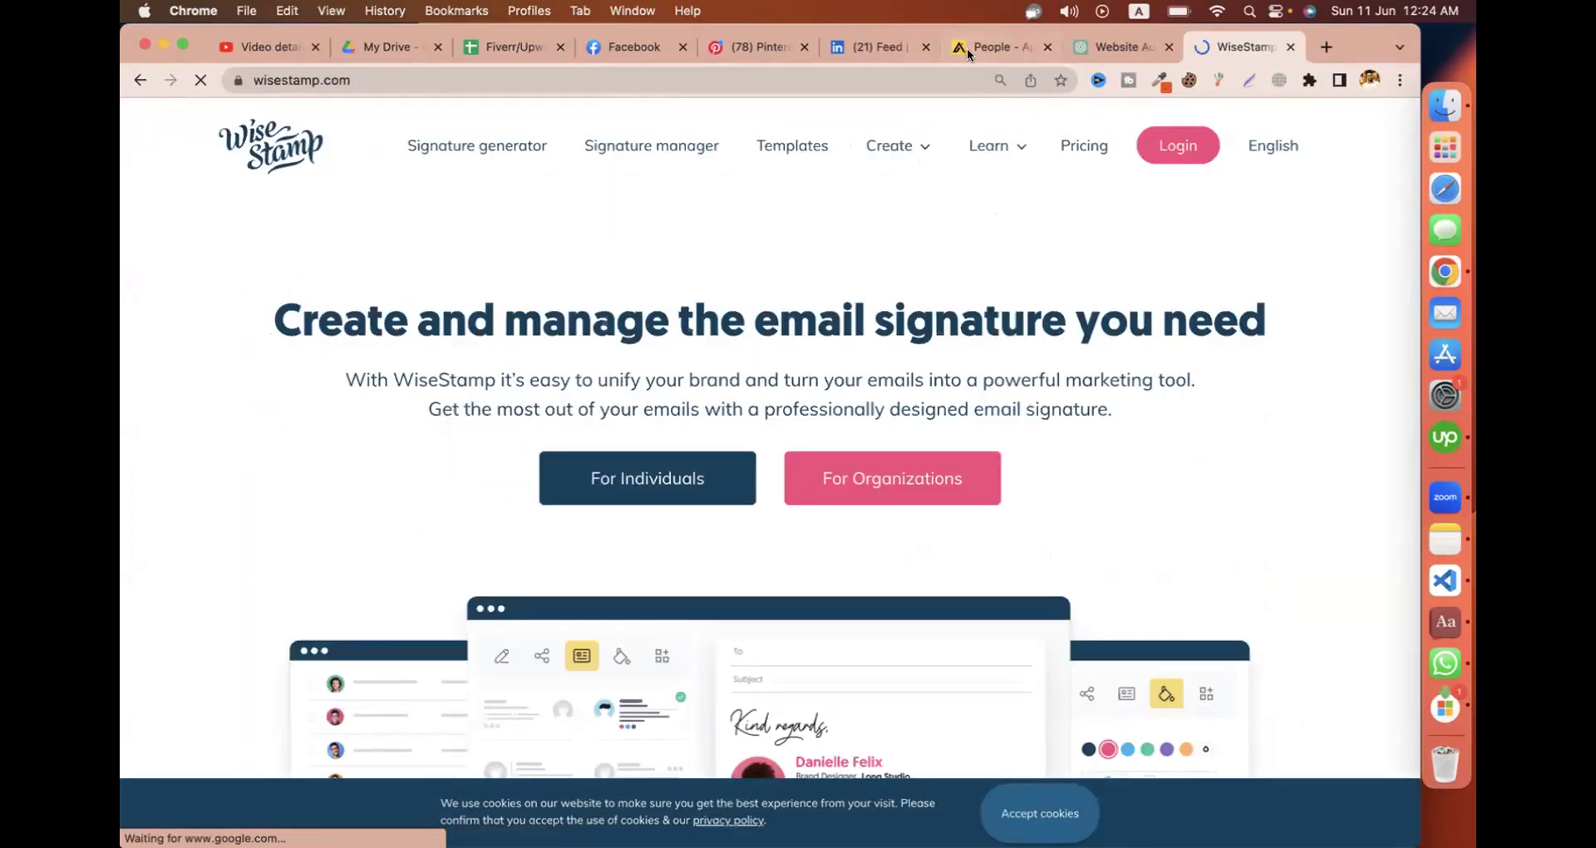
Look at the existing signature in a new Gmail message in the other browser window, and return to WiseStamp.
{"action": "key", "text": "ctrl+Left"}
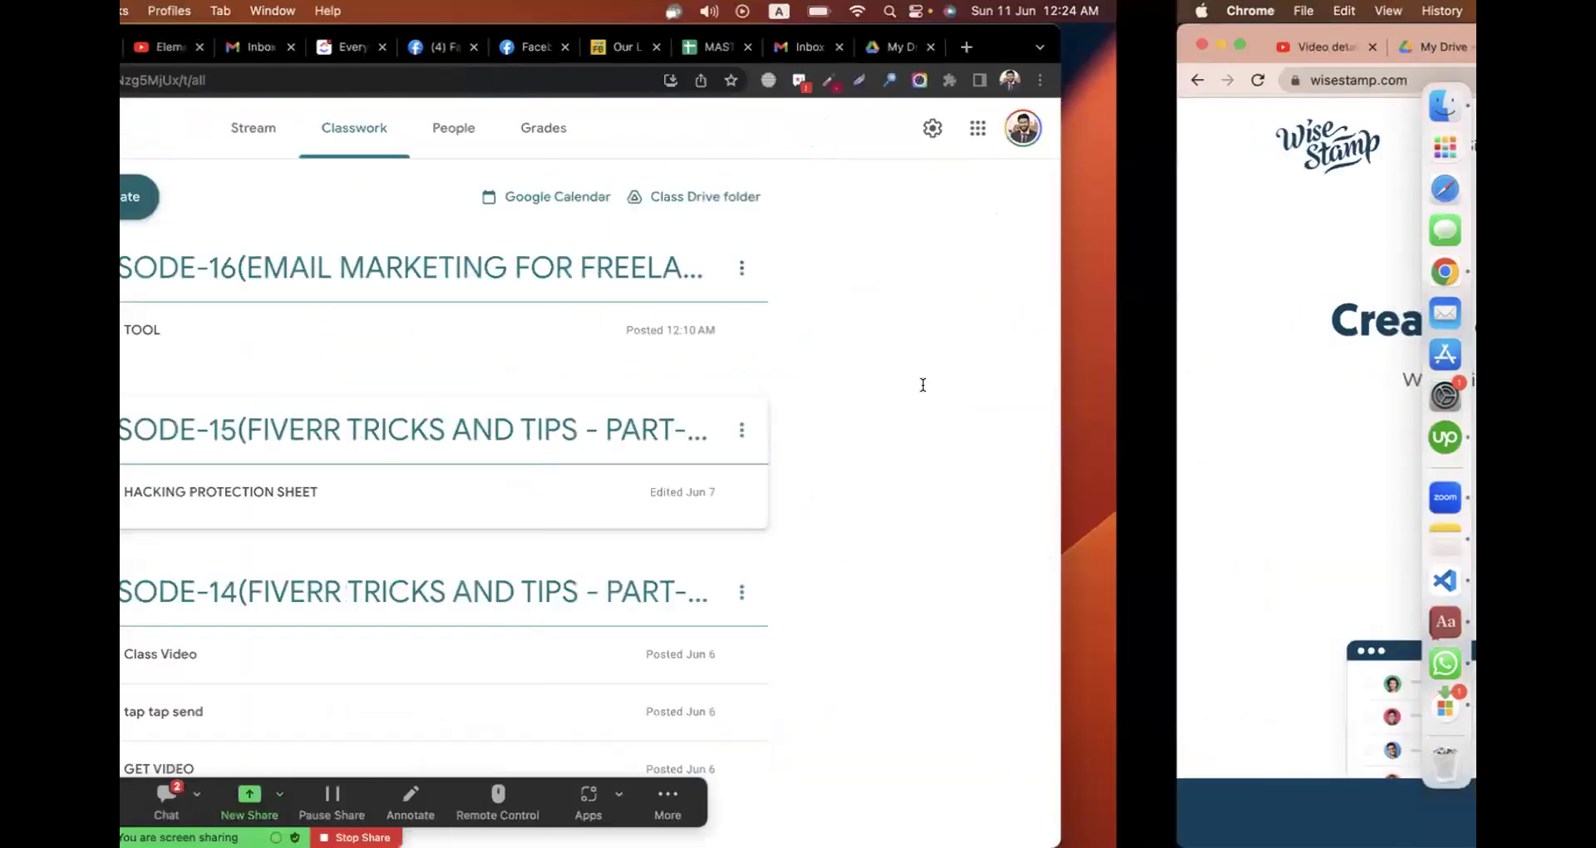
{"action": "left_click", "coordinate": [1155, 46]}
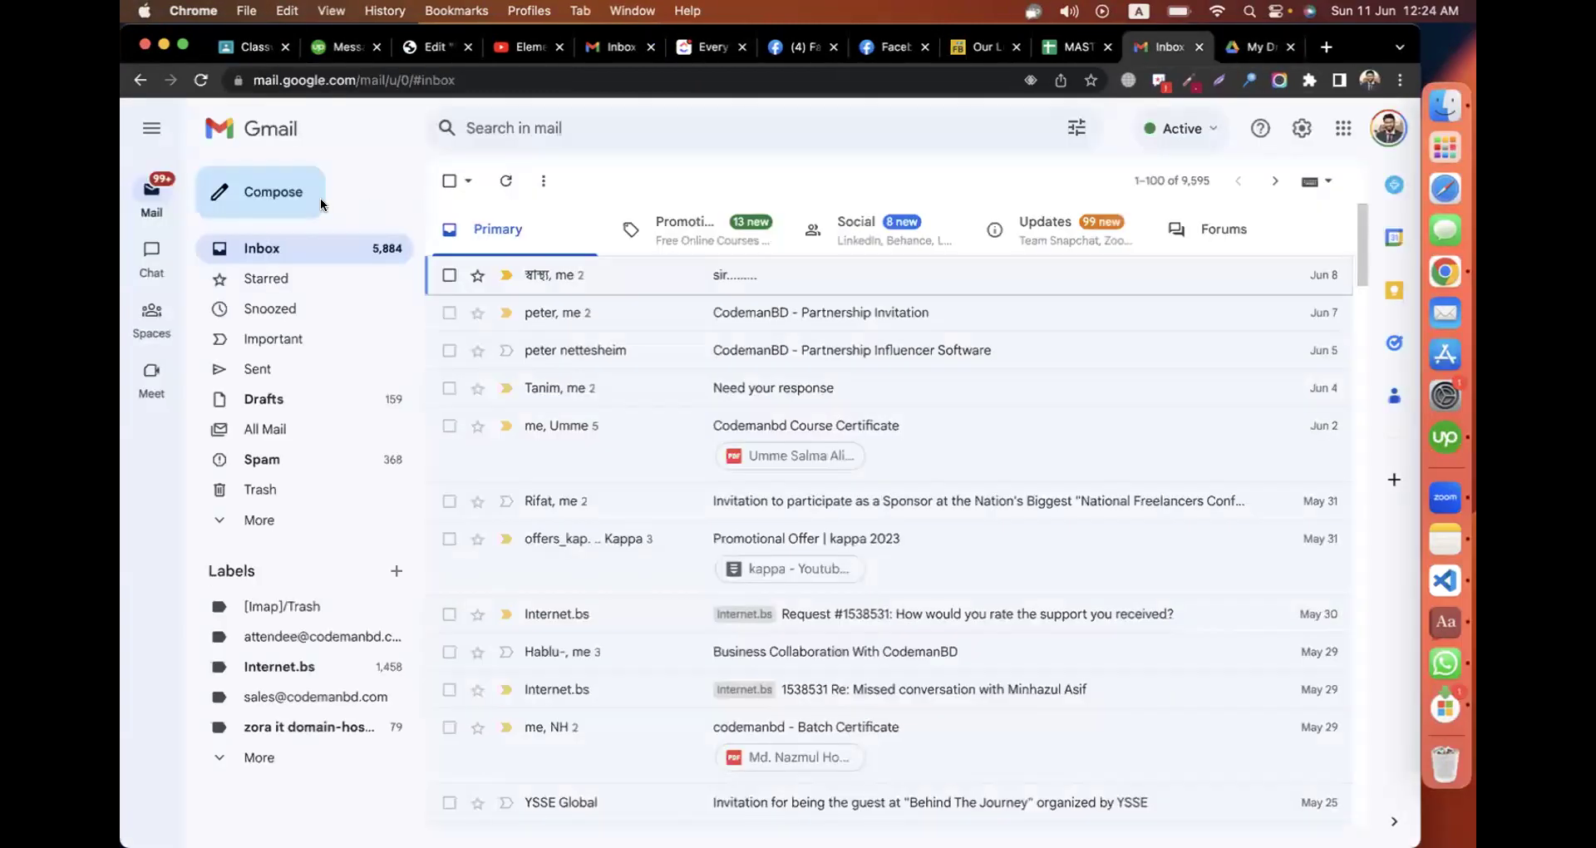
{"action": "left_click", "coordinate": [285, 201]}
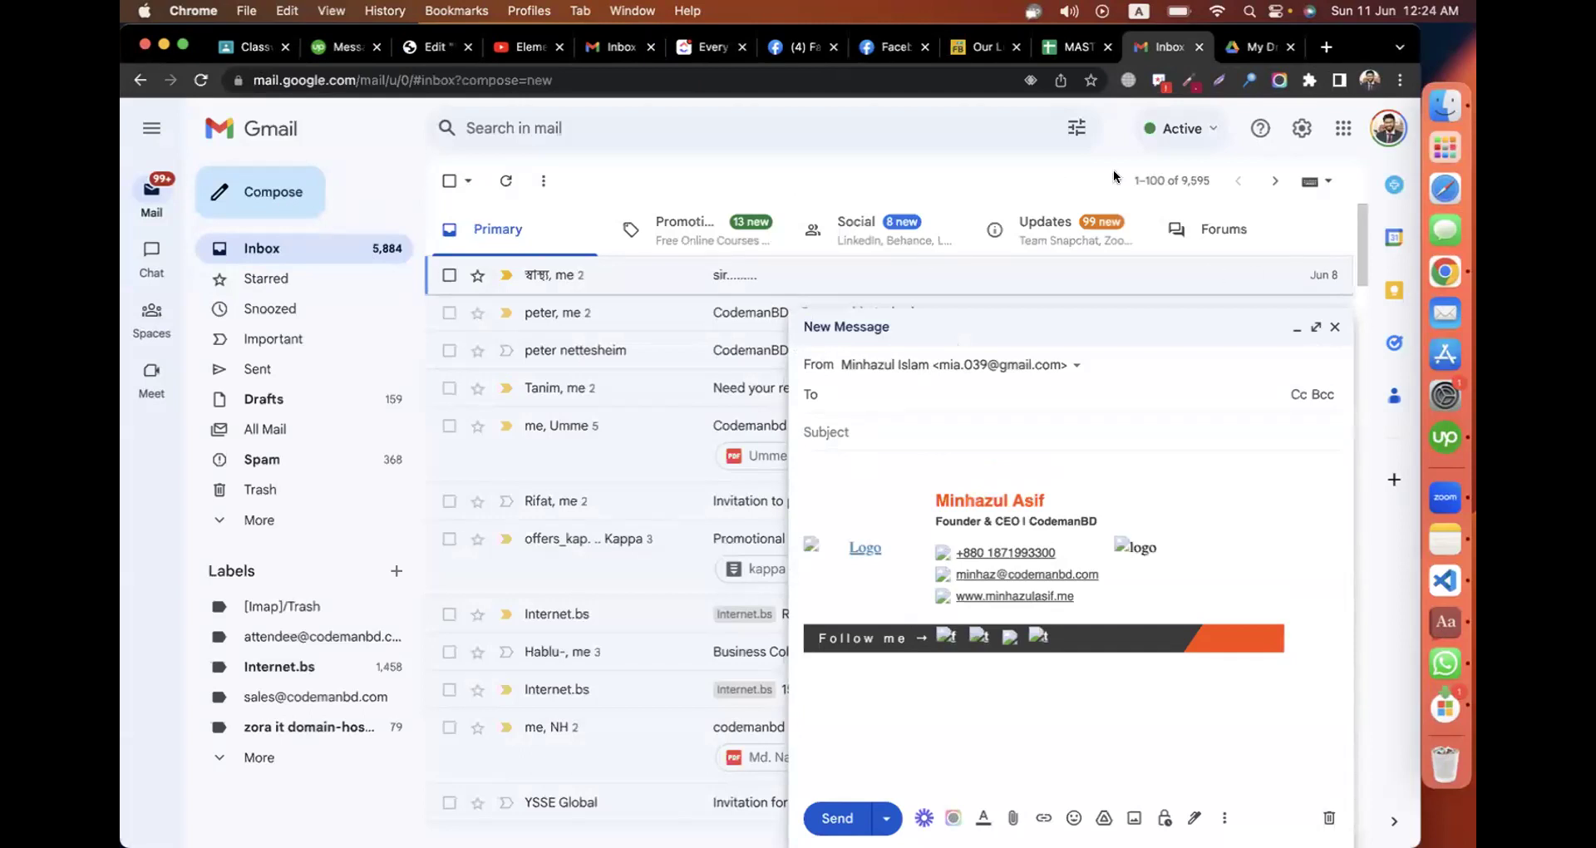
{"action": "key", "text": "ctrl+Right"}
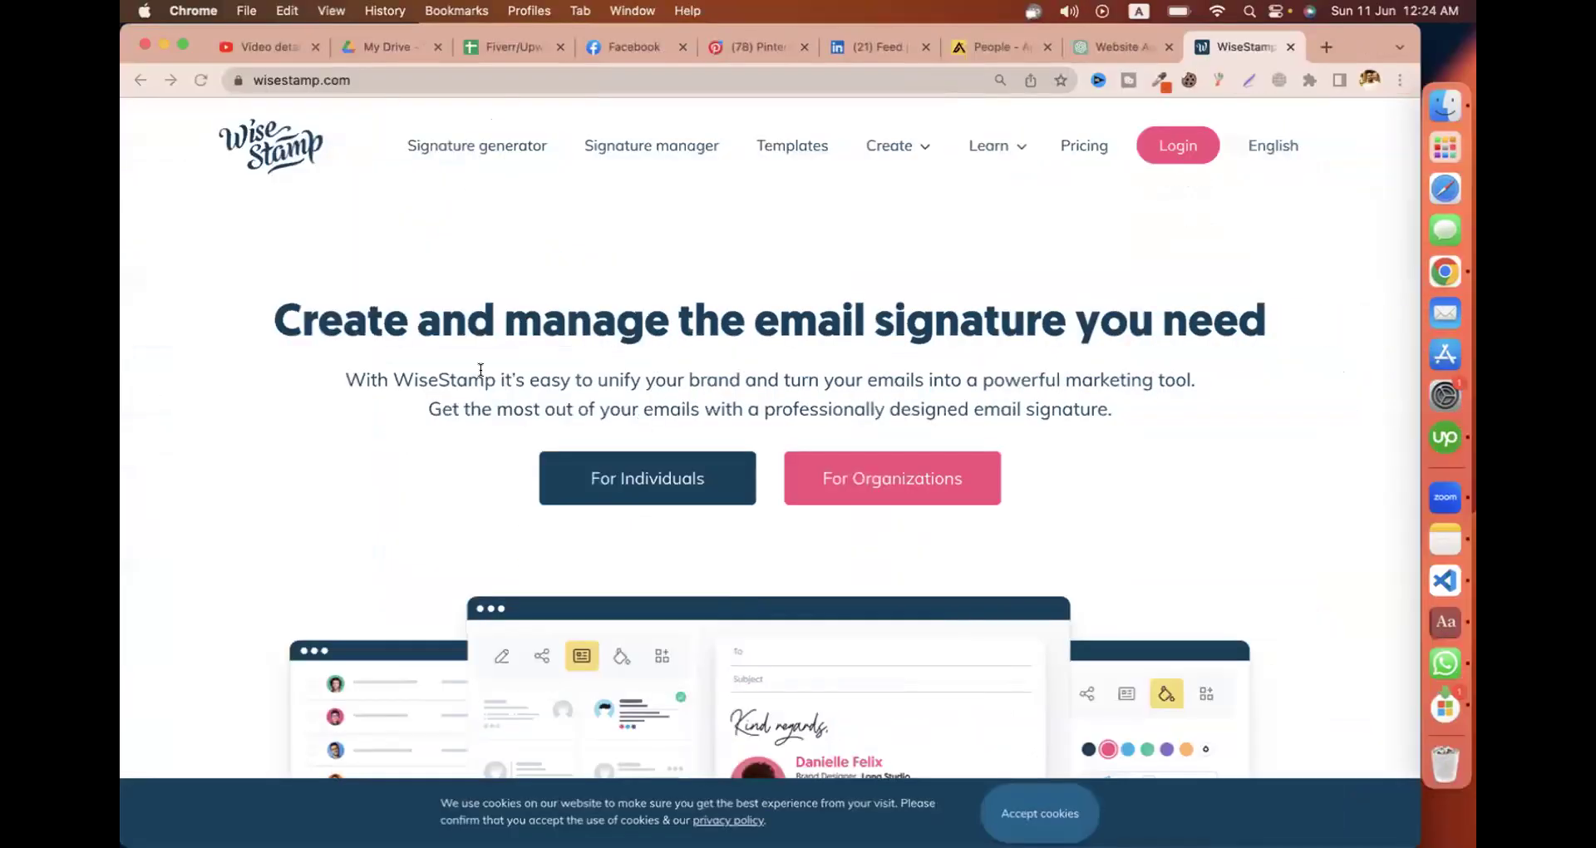
Open WiseStamp's signature generator and go through the title, company, phone, website and email fields of the signature details.
{"action": "left_click", "coordinate": [481, 149]}
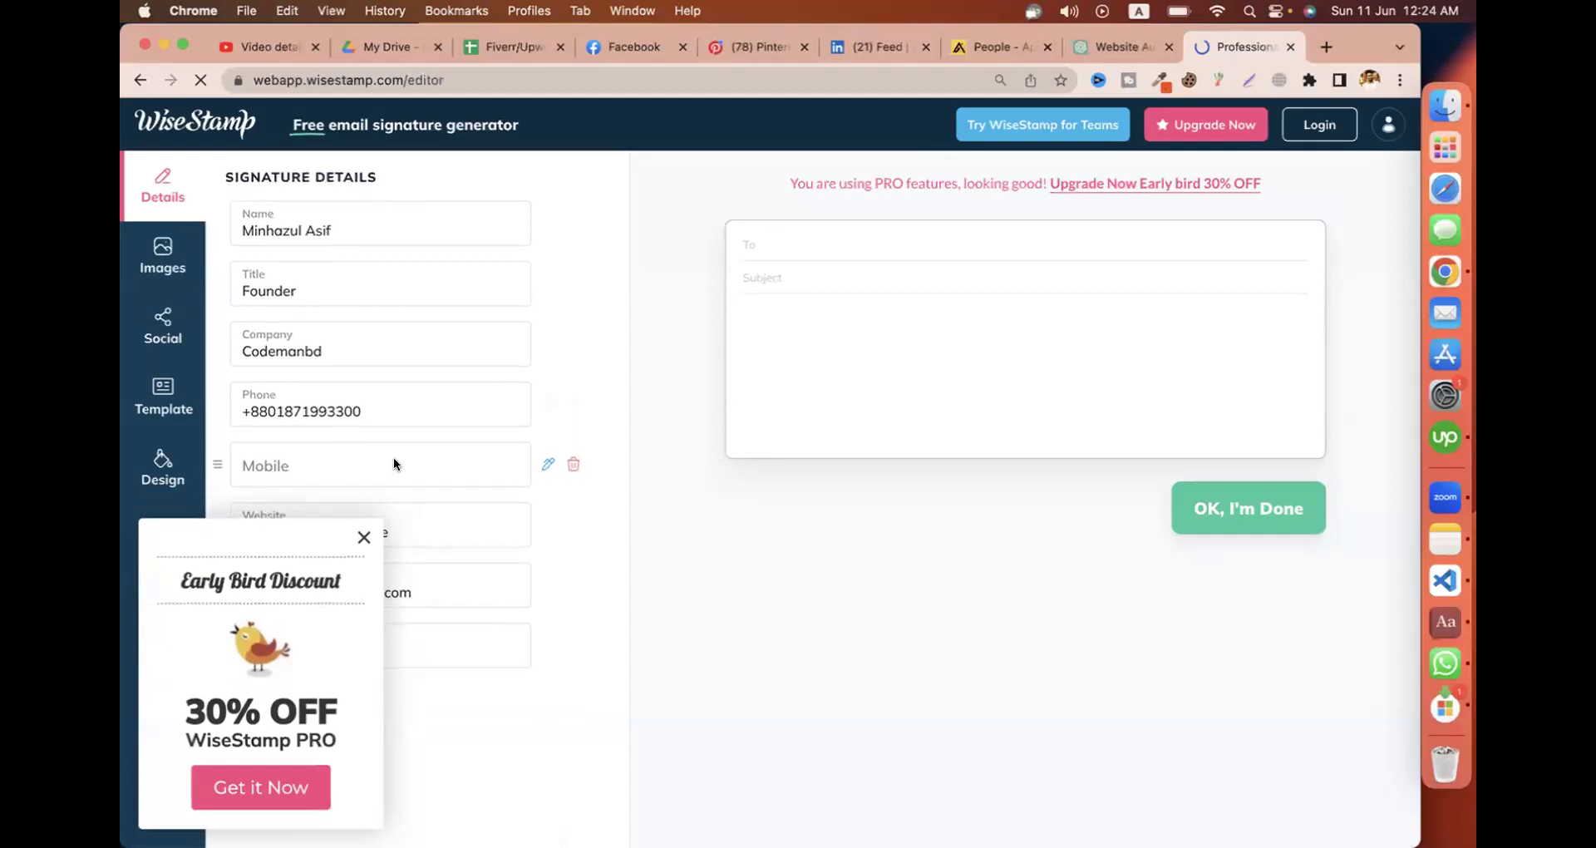
{"action": "left_click", "coordinate": [363, 584]}
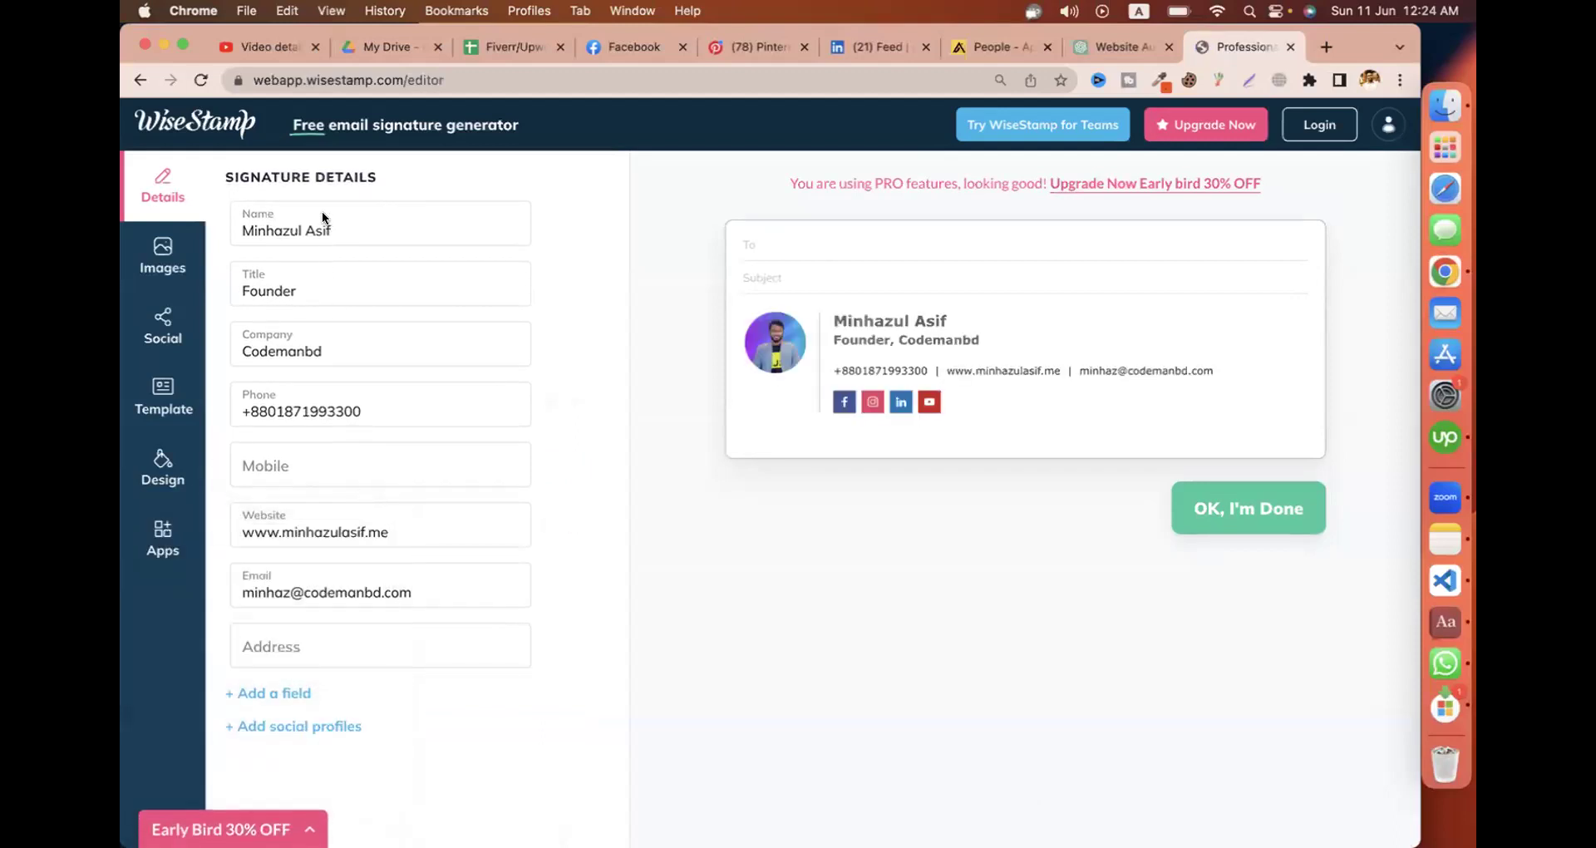
{"action": "left_click", "coordinate": [313, 285]}
{"action": "left_click", "coordinate": [344, 363]}
{"action": "left_click", "coordinate": [333, 411]}
{"action": "left_click", "coordinate": [344, 532]}
{"action": "left_click", "coordinate": [351, 589]}
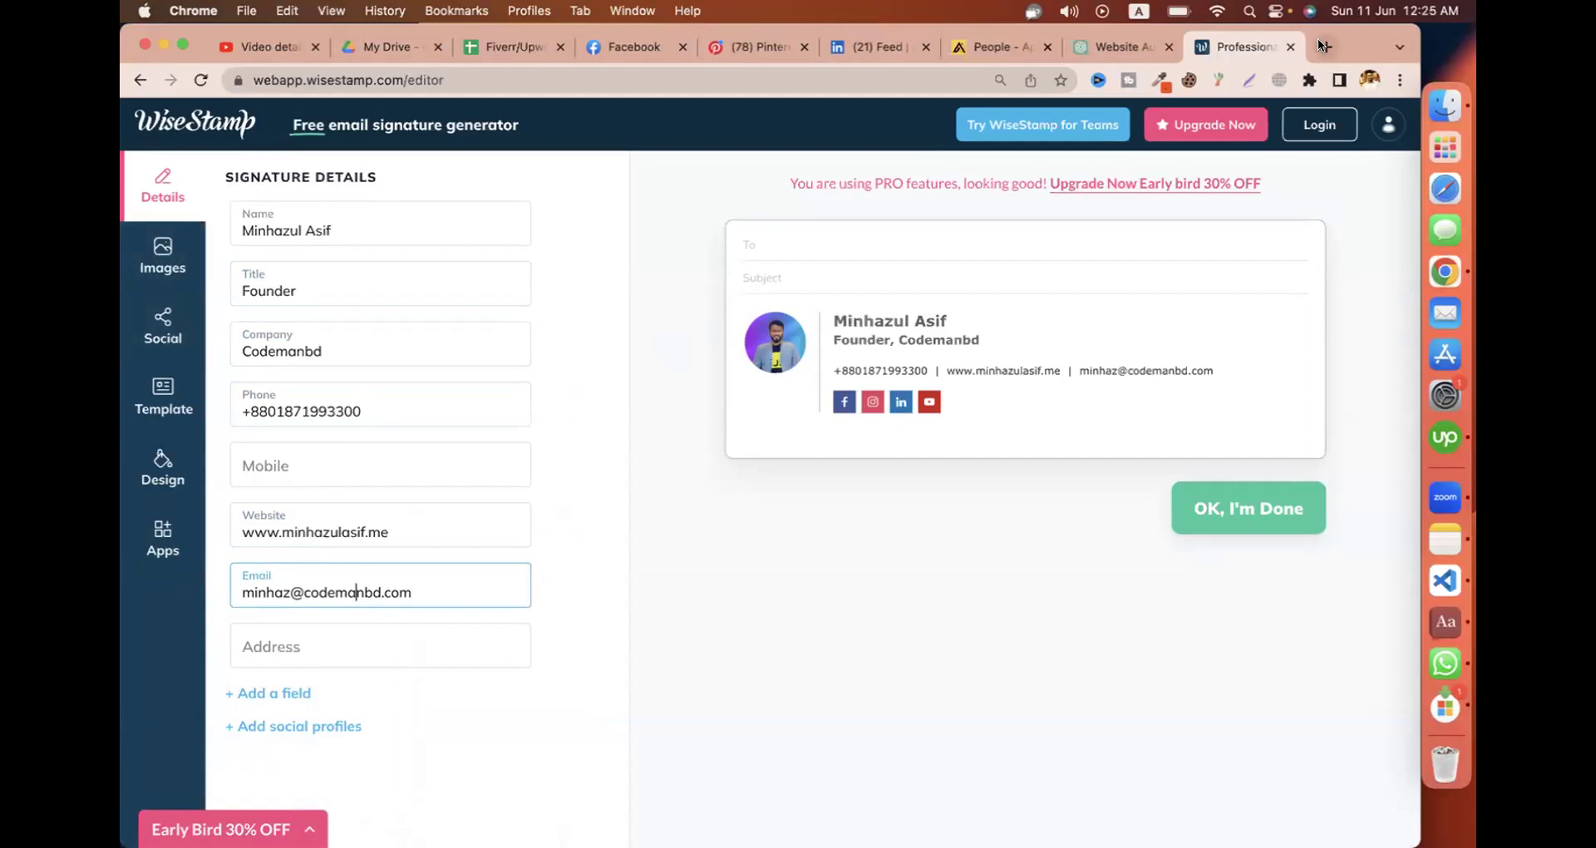
Examine the signature's profile image and its Facebook, Instagram and LinkedIn profile fields.
{"action": "left_click", "coordinate": [177, 257]}
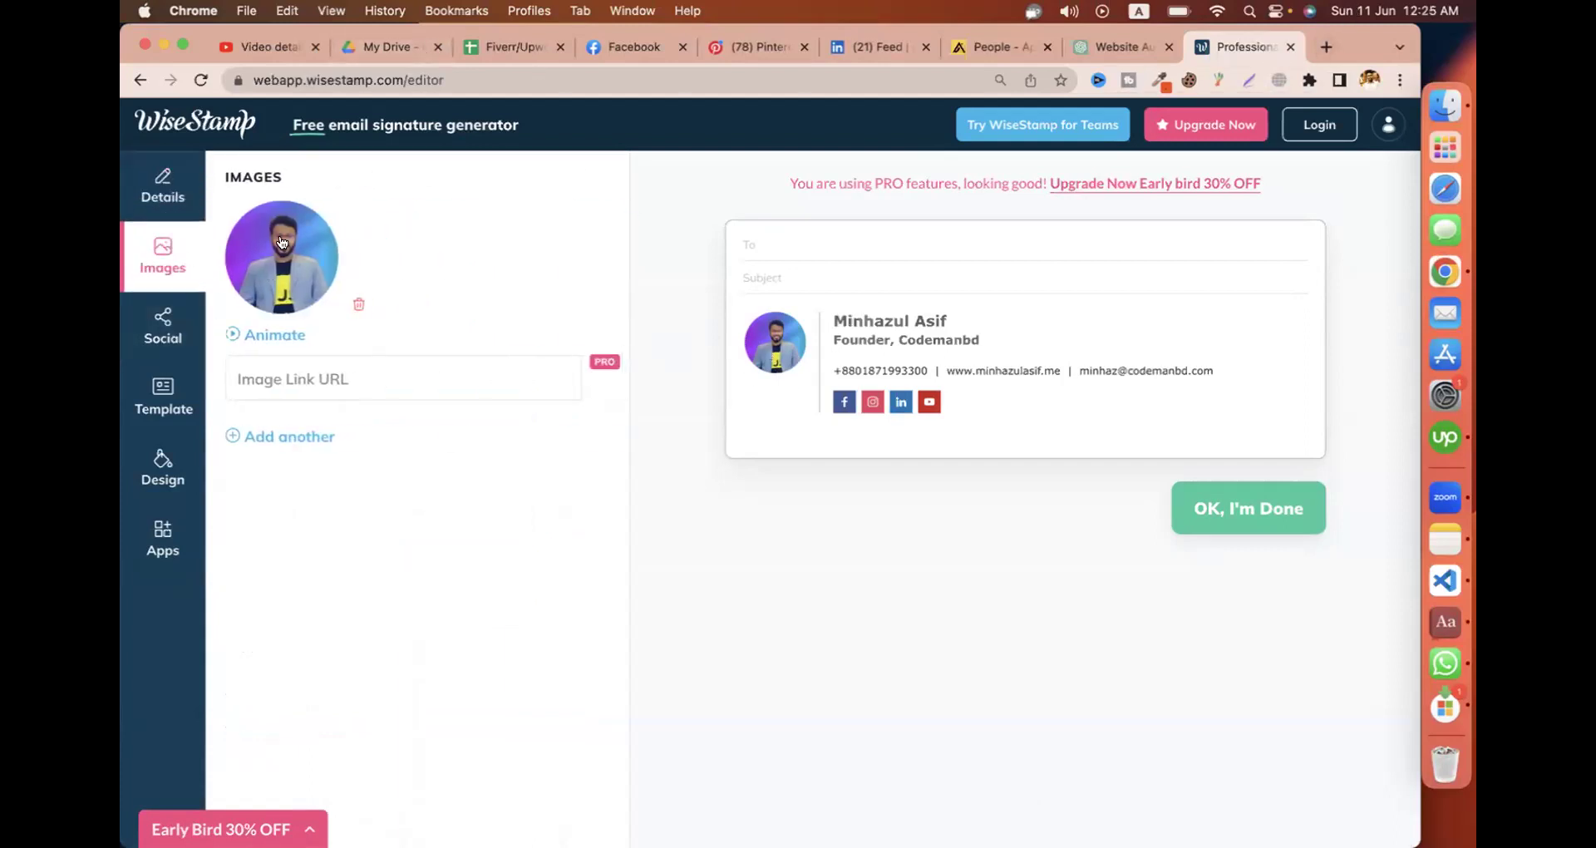
{"action": "left_click", "coordinate": [172, 337]}
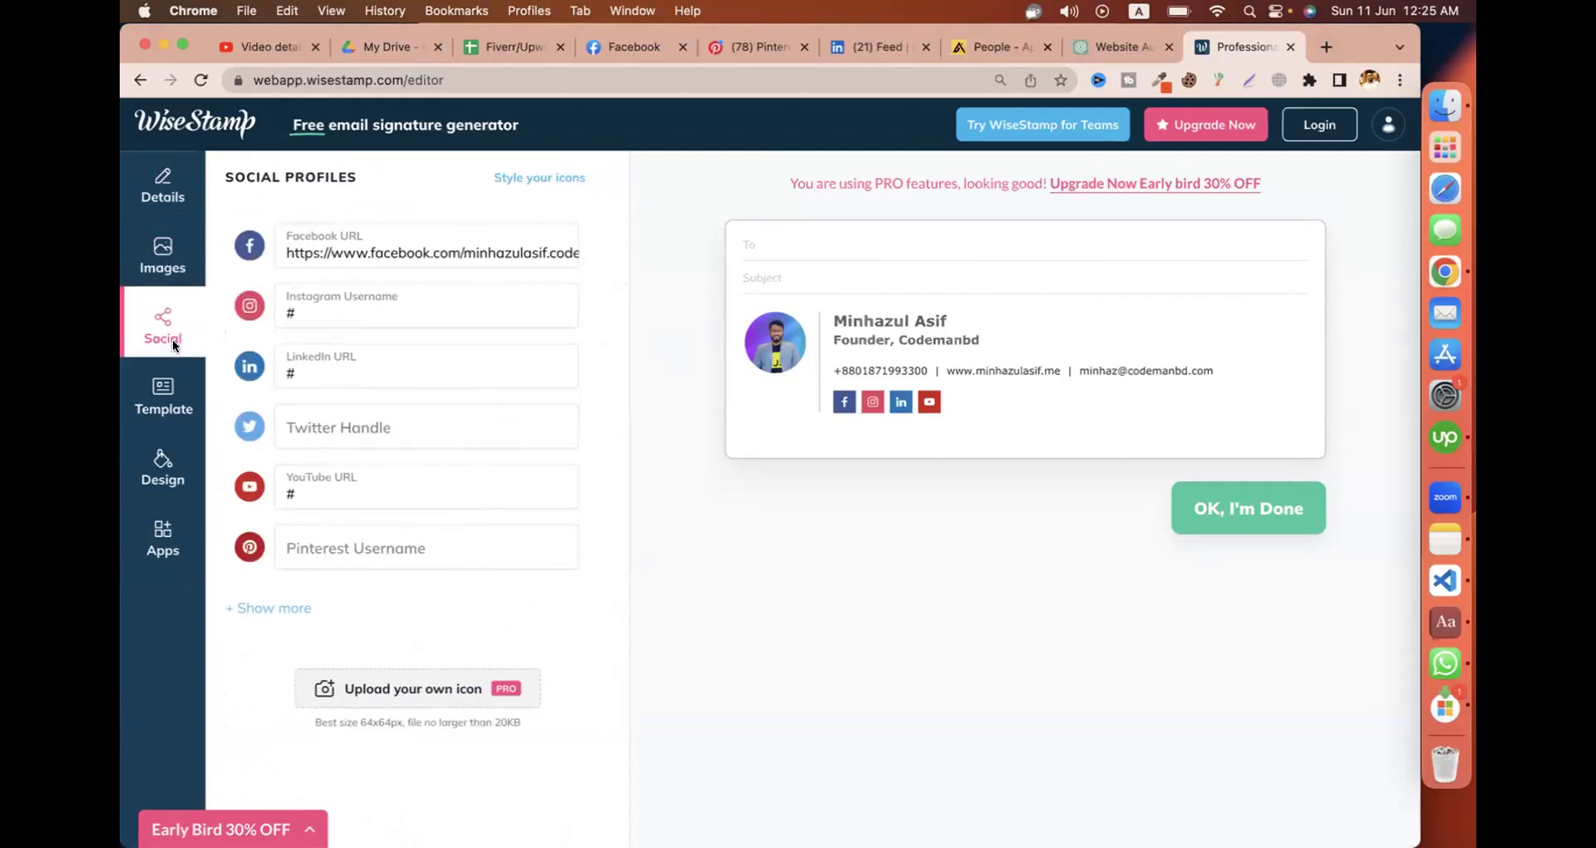
{"action": "left_click", "coordinate": [353, 253]}
{"action": "left_click", "coordinate": [333, 326]}
{"action": "left_click", "coordinate": [324, 389]}
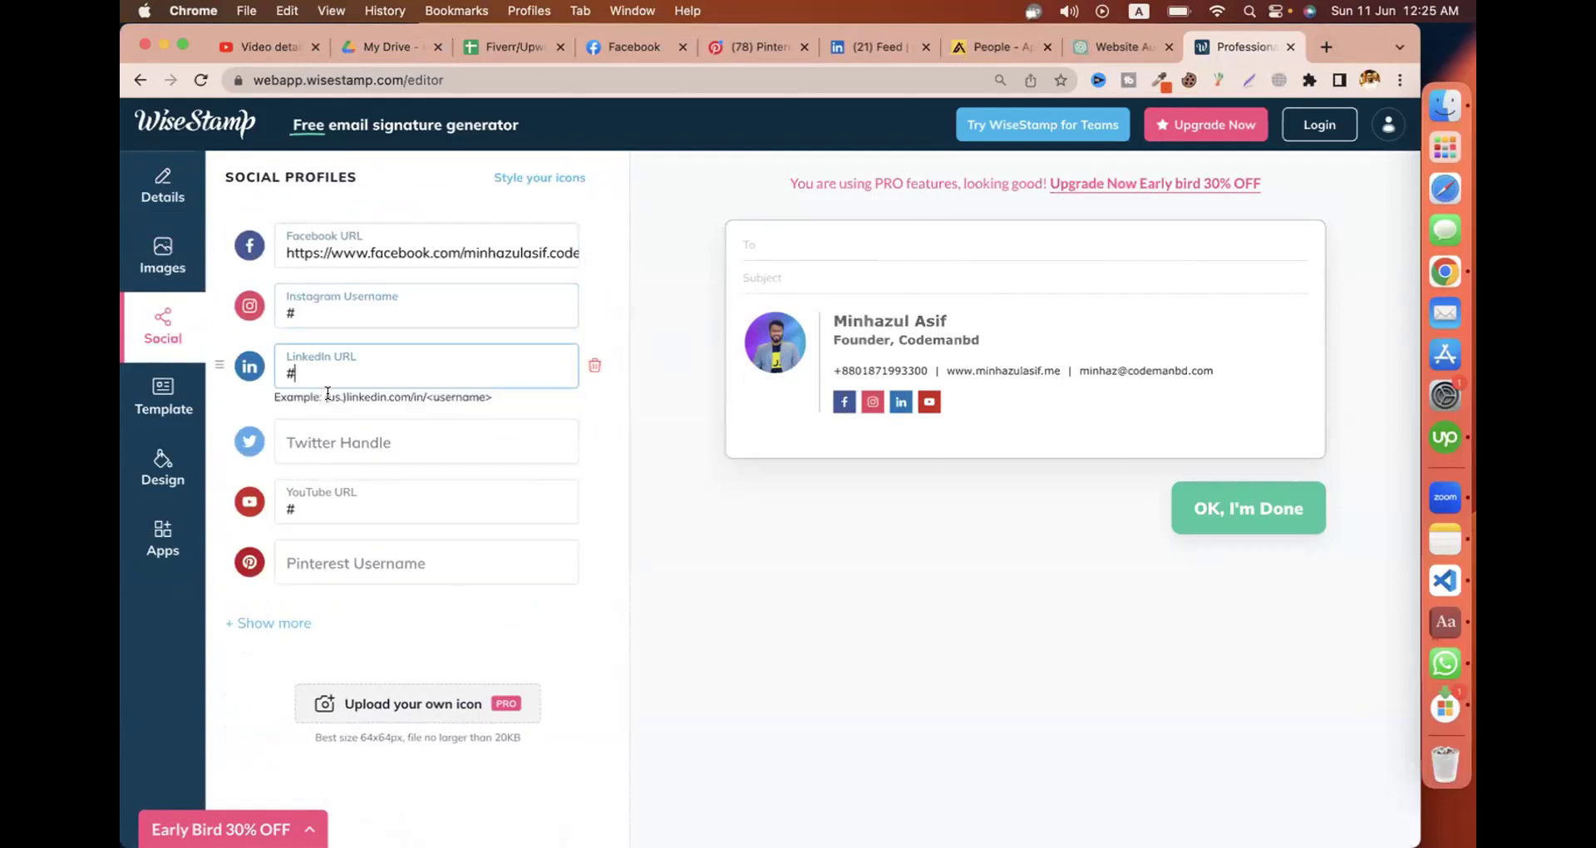
{"action": "left_click", "coordinate": [713, 555]}
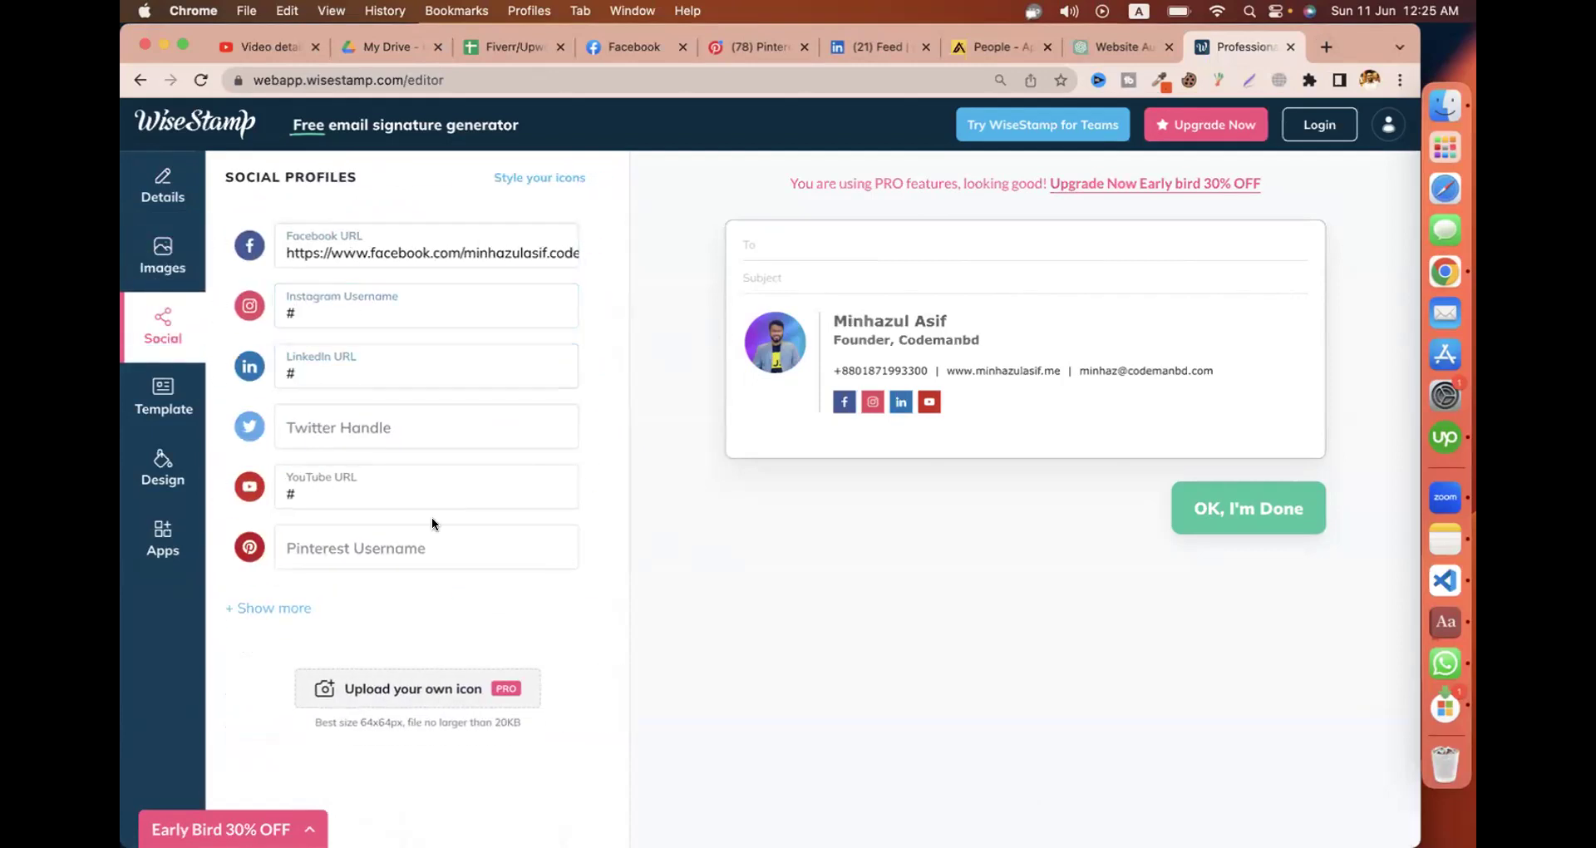
Try the Horizontal template, return to the free Classic template, and select the whole signature in the preview.
{"action": "left_click", "coordinate": [187, 400]}
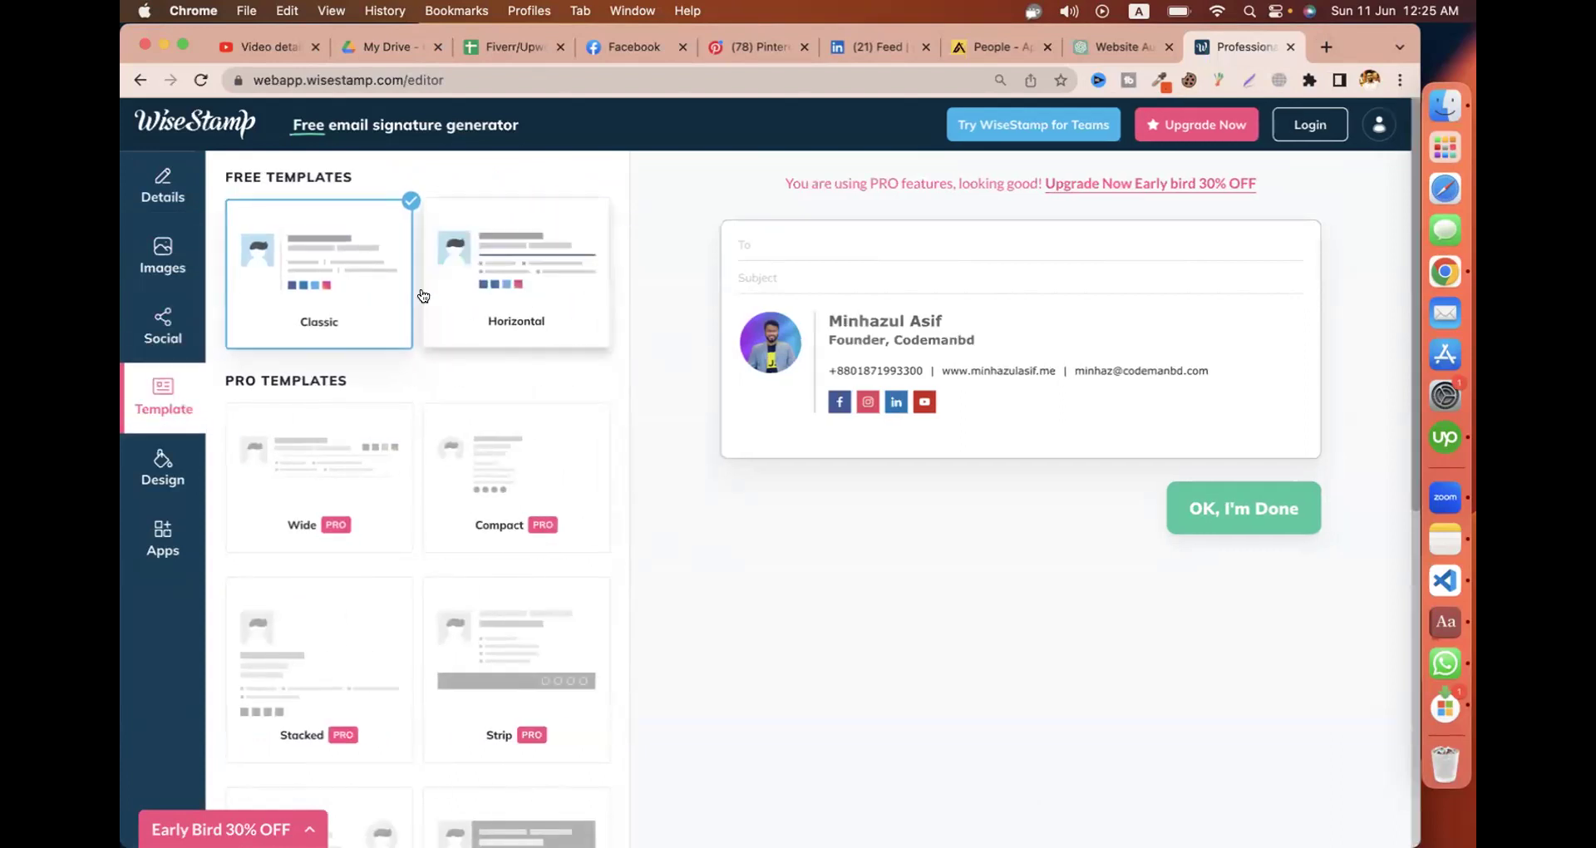
{"action": "left_click", "coordinate": [525, 277]}
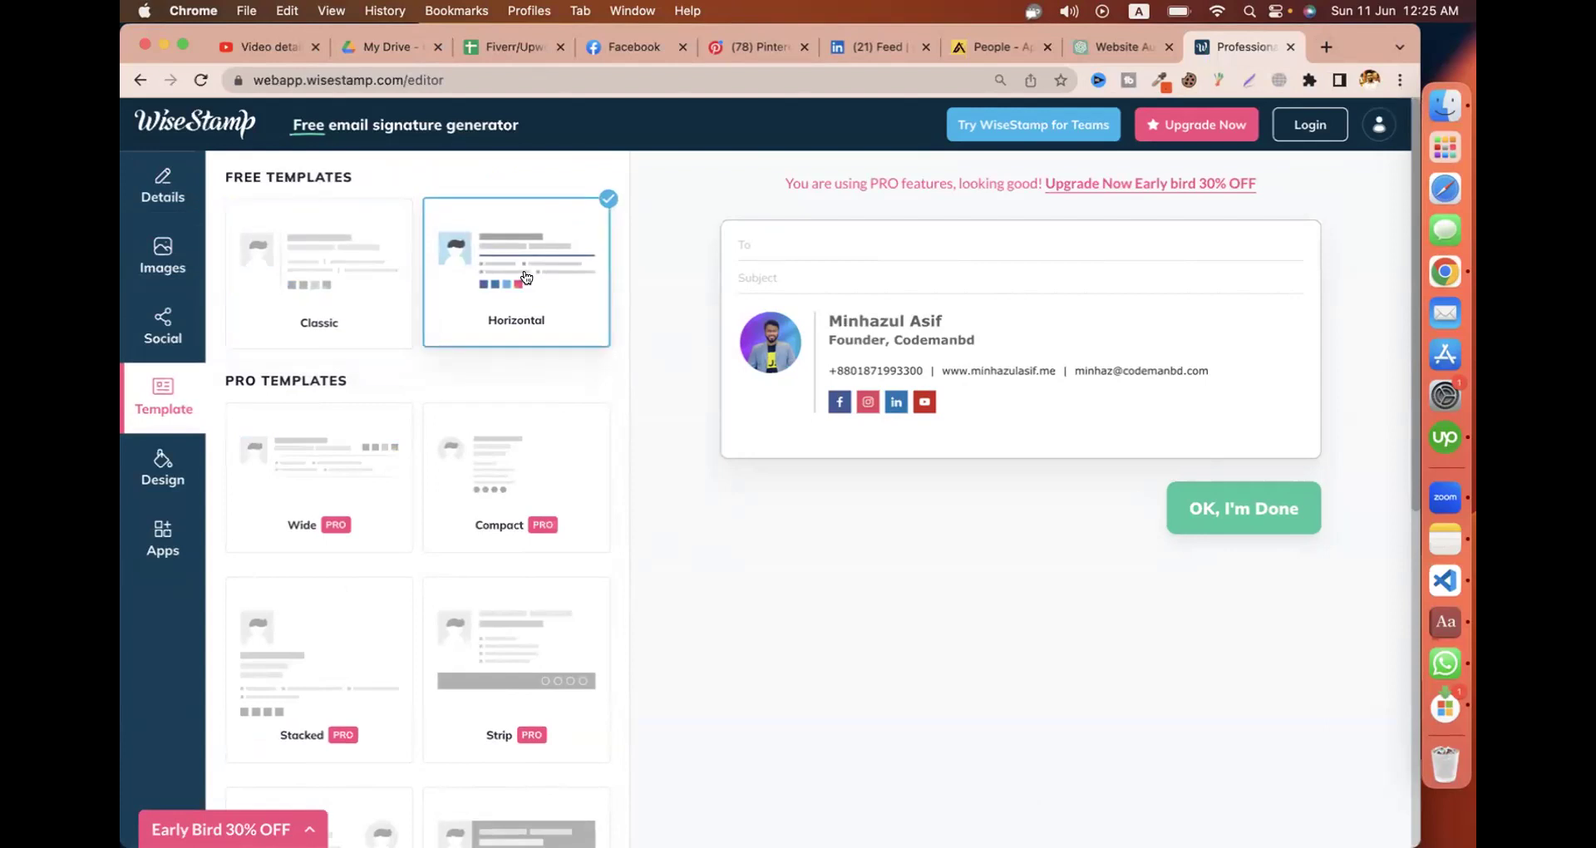
{"action": "left_click", "coordinate": [362, 285]}
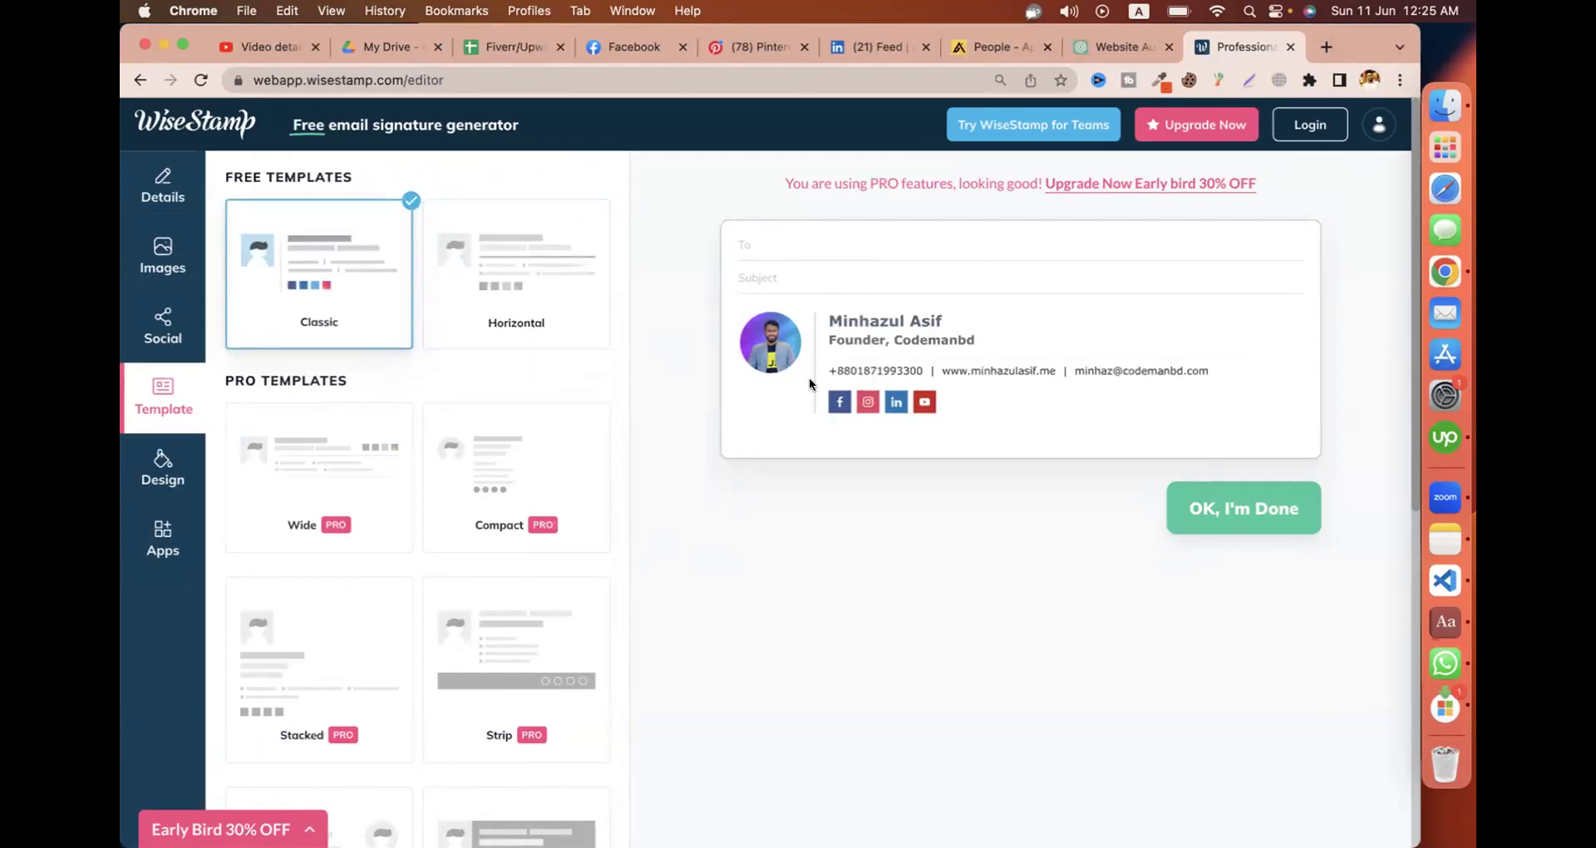
{"action": "triple_click", "coordinate": [990, 449]}
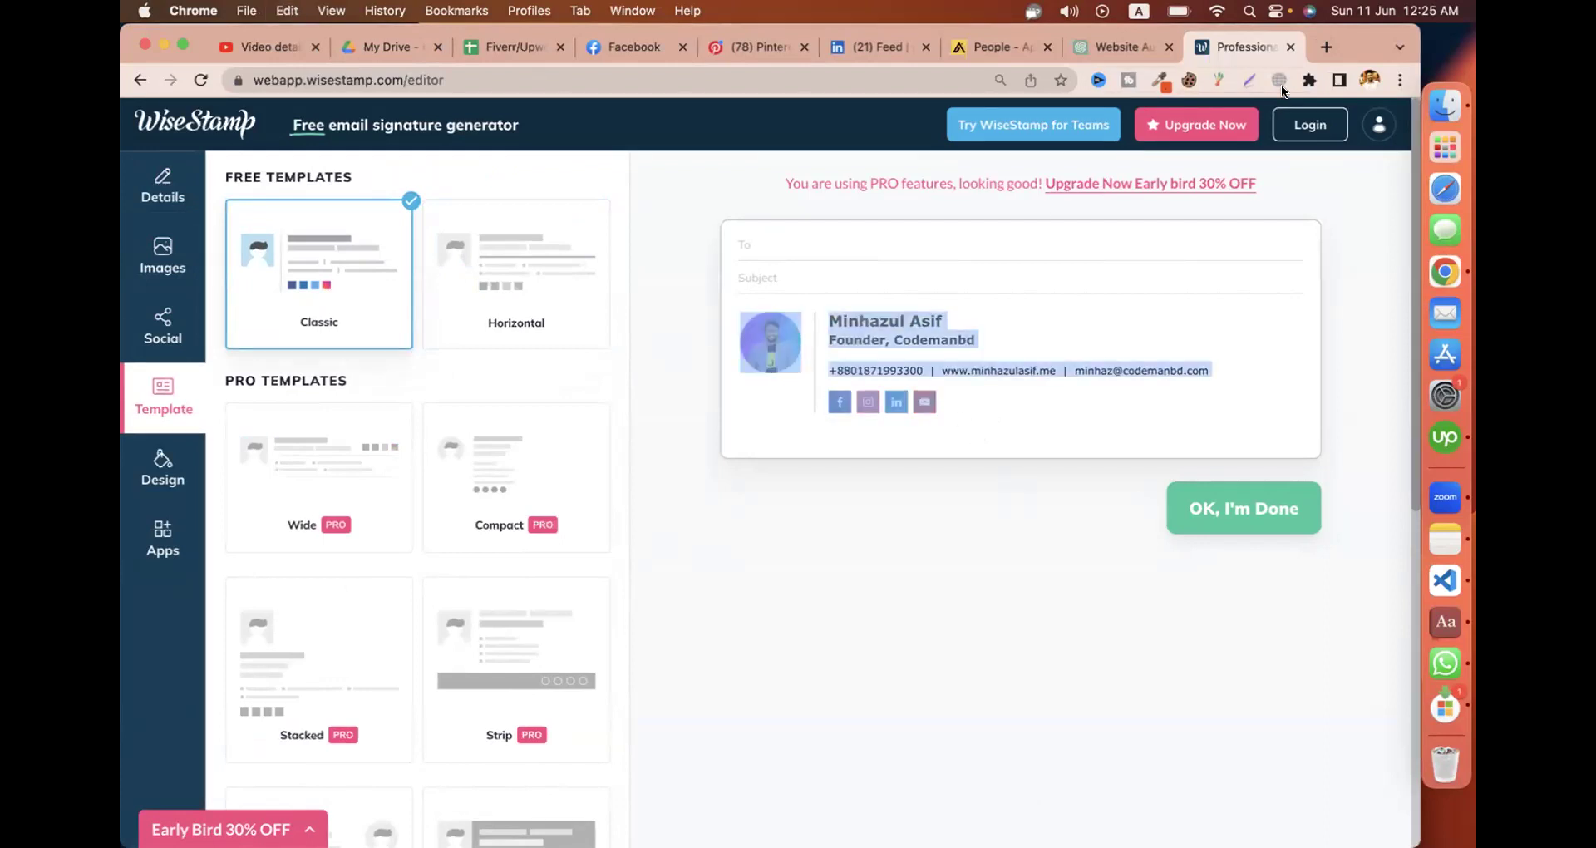
Open Gmail in a new tab and go to the full general settings to find the signature section.
{"action": "left_click", "coordinate": [1318, 43]}
{"action": "type", "text": "gma"}
{"action": "key", "text": "BackSpace"}
{"action": "key", "text": "BackSpace"}
{"action": "type", "text": "ma"}
{"action": "key", "text": "Return"}
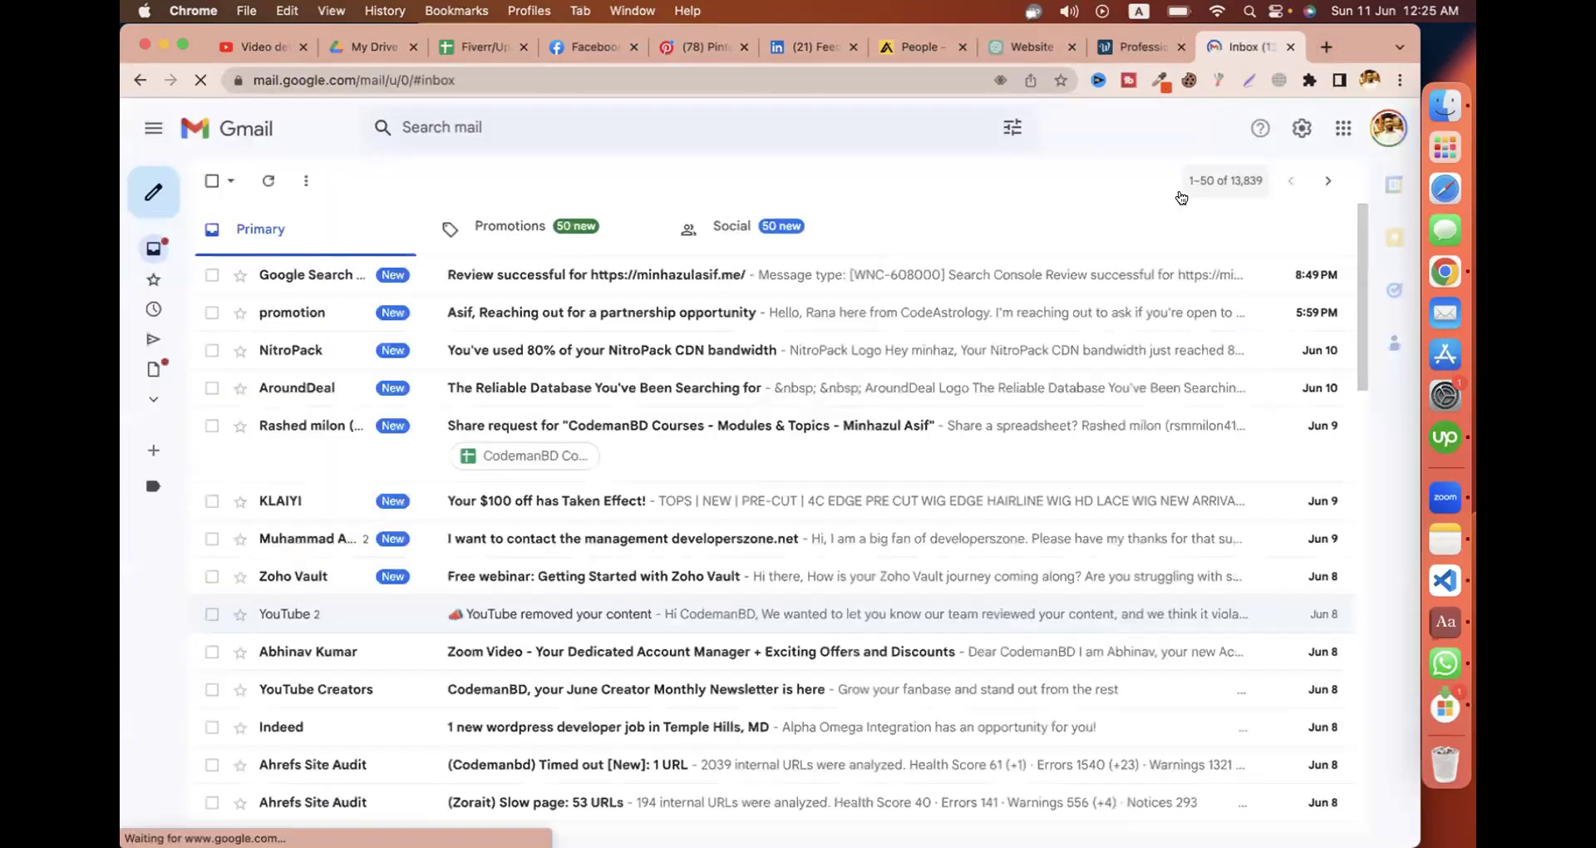
{"action": "left_click", "coordinate": [1299, 131]}
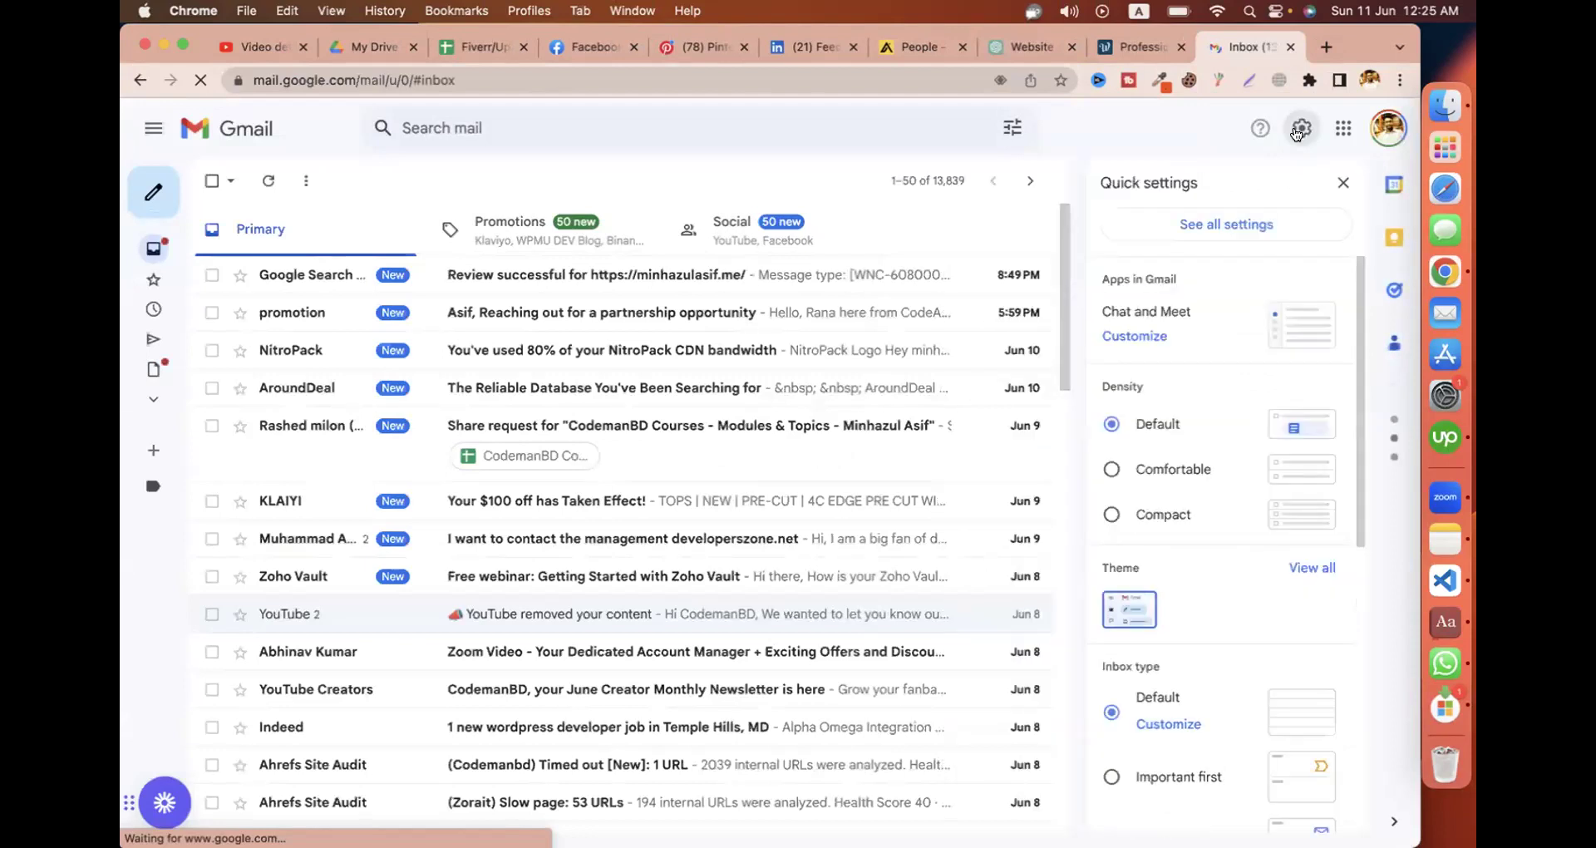
{"action": "left_click", "coordinate": [1225, 227]}
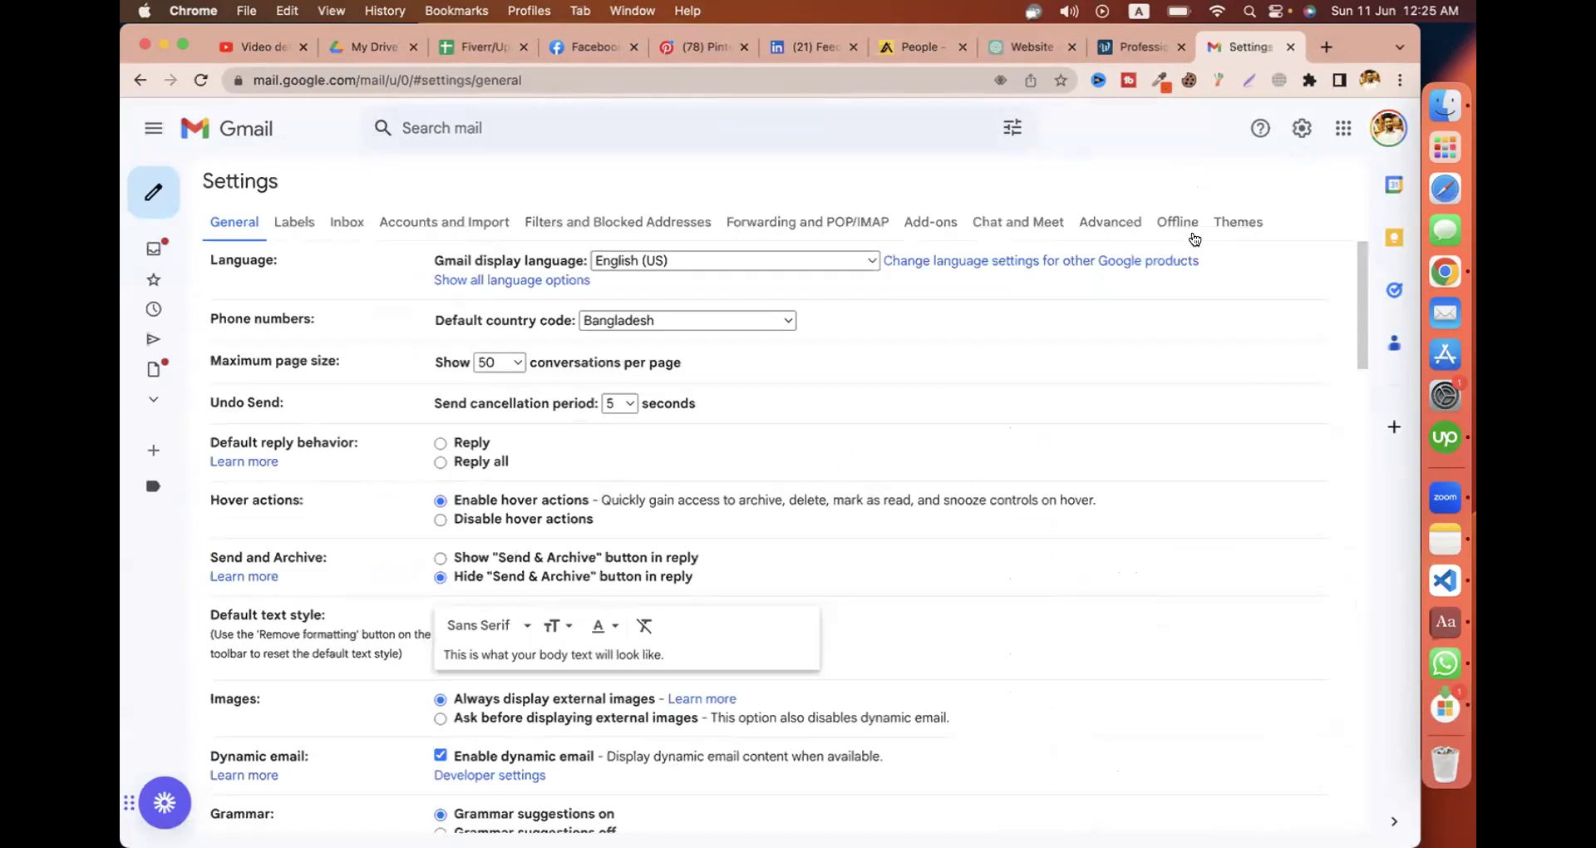
{"action": "scroll", "coordinate": [582, 349], "scroll_direction": "down", "scroll_amount": 15}
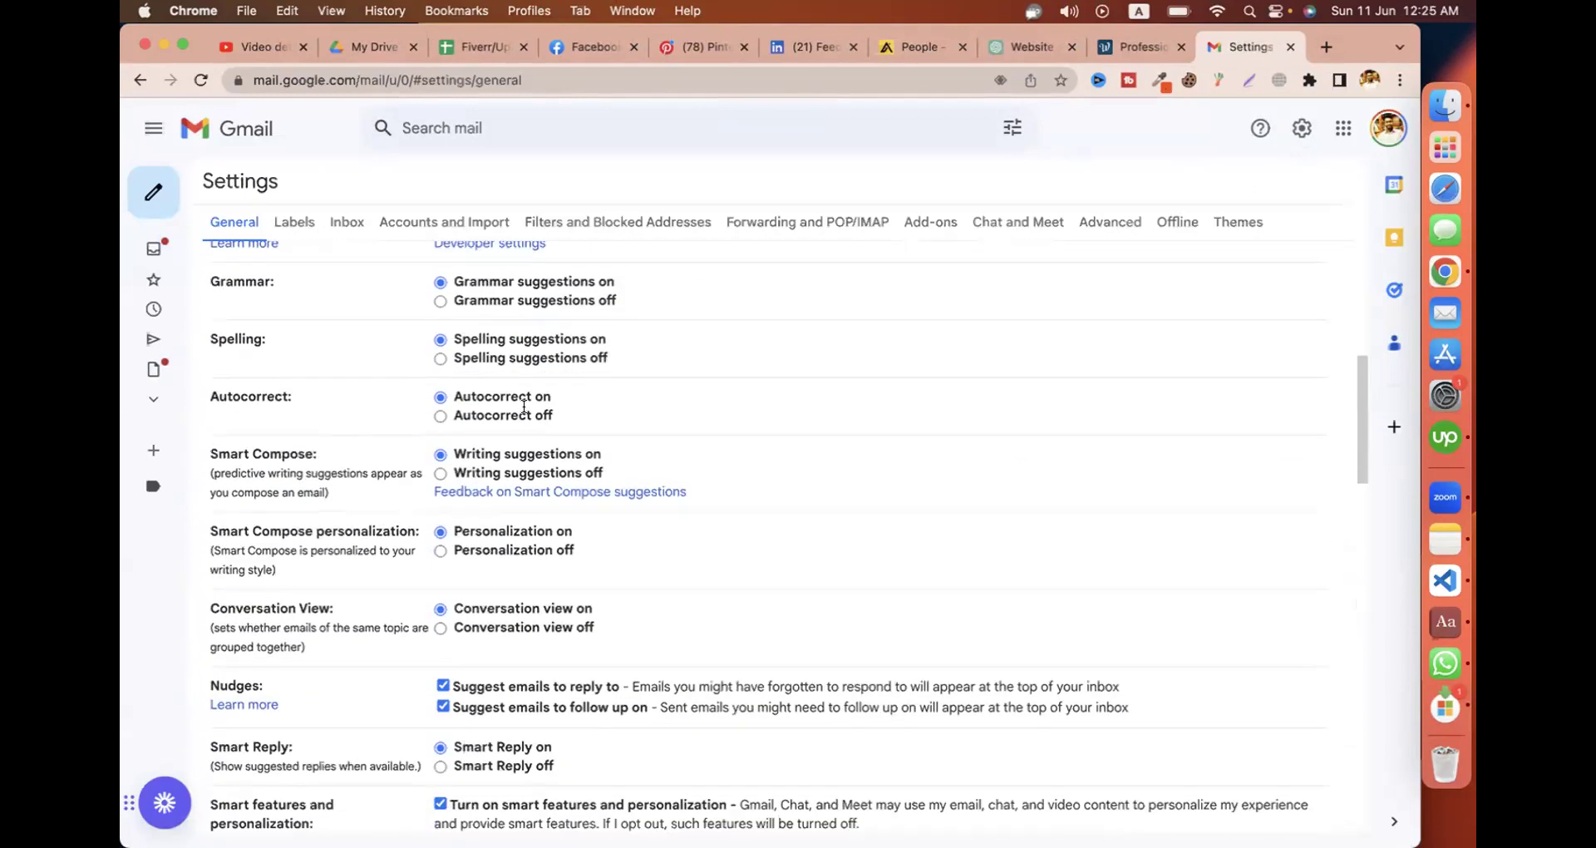